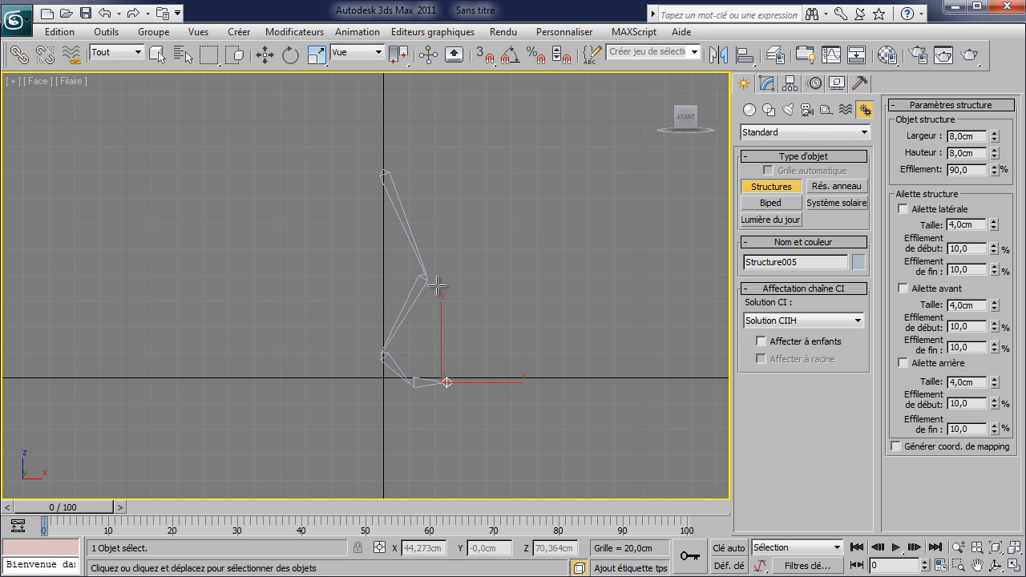
Open the Bone Tools (Outils de structure), reveal more of its options, and enable bone edit mode.
{"action": "left_click", "coordinate": [356, 31]}
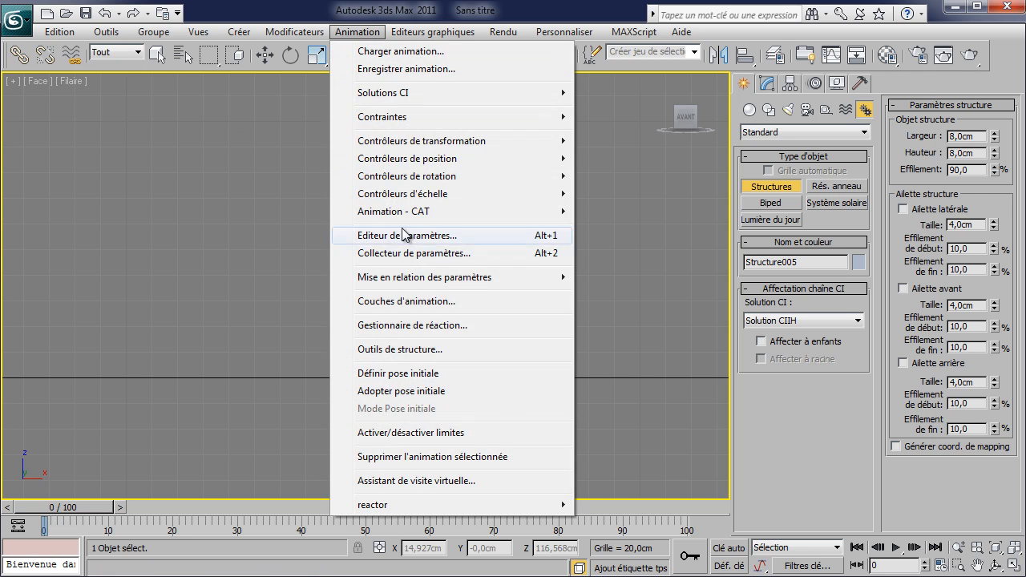
{"action": "left_click", "coordinate": [426, 351]}
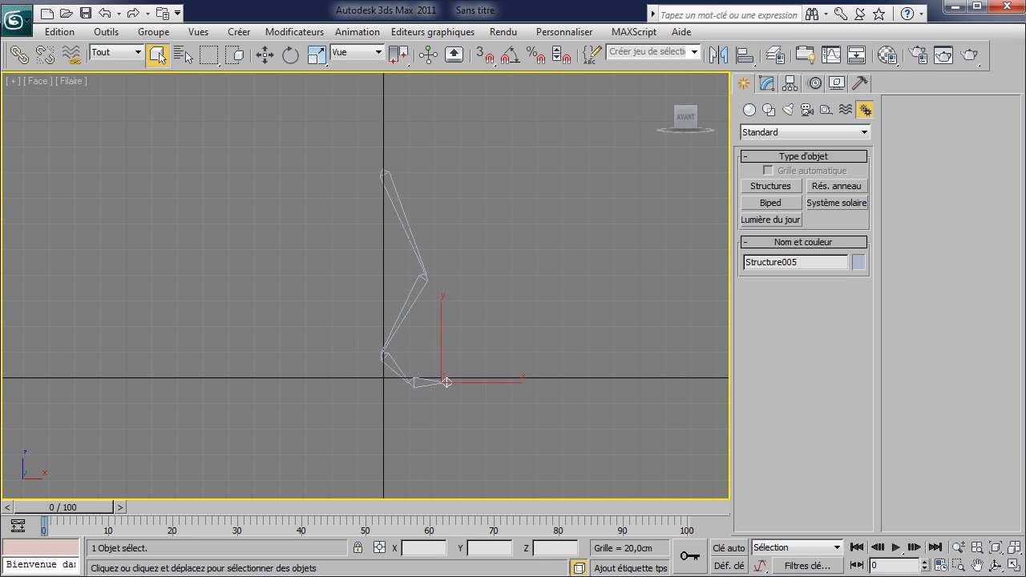
{"action": "left_click_drag", "start_coordinate": [75, 72], "coordinate": [83, 102]}
{"action": "left_click_drag", "start_coordinate": [164, 164], "coordinate": [176, 501]}
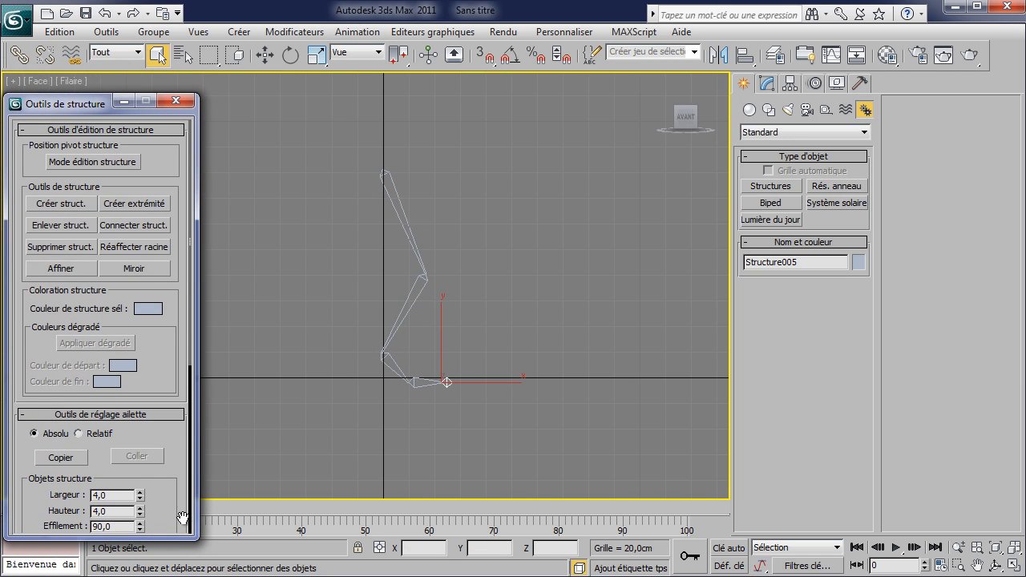
{"action": "left_click", "coordinate": [88, 161]}
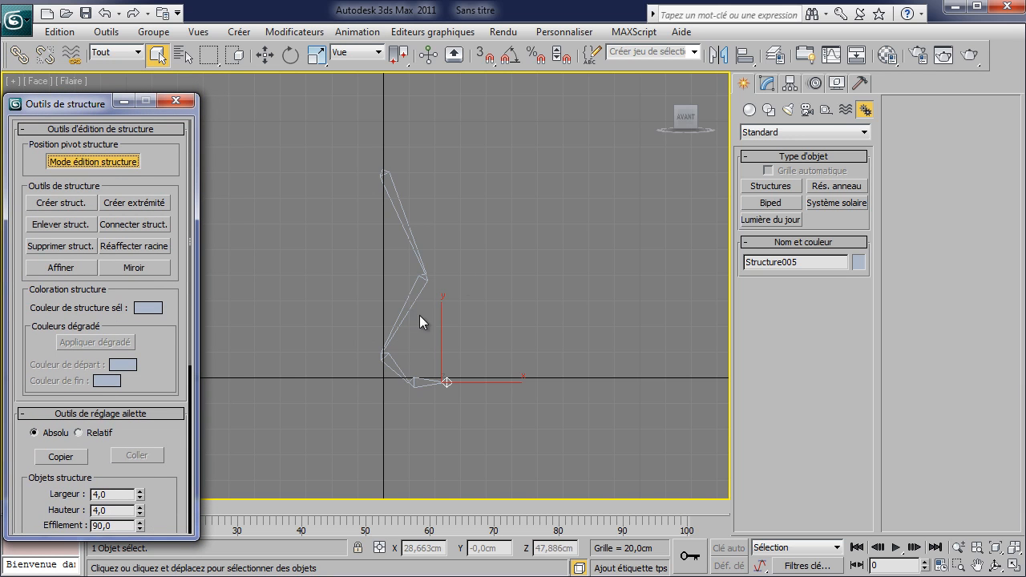
Reposition the foot joints in the front view, placing the toe-end bone at about X 32.9 cm, Z 2.9 cm.
{"action": "left_click", "coordinate": [394, 365]}
{"action": "key", "text": "w"}
{"action": "left_click_drag", "start_coordinate": [407, 339], "coordinate": [454, 348]}
{"action": "left_click", "coordinate": [422, 382]}
{"action": "left_click", "coordinate": [450, 382]}
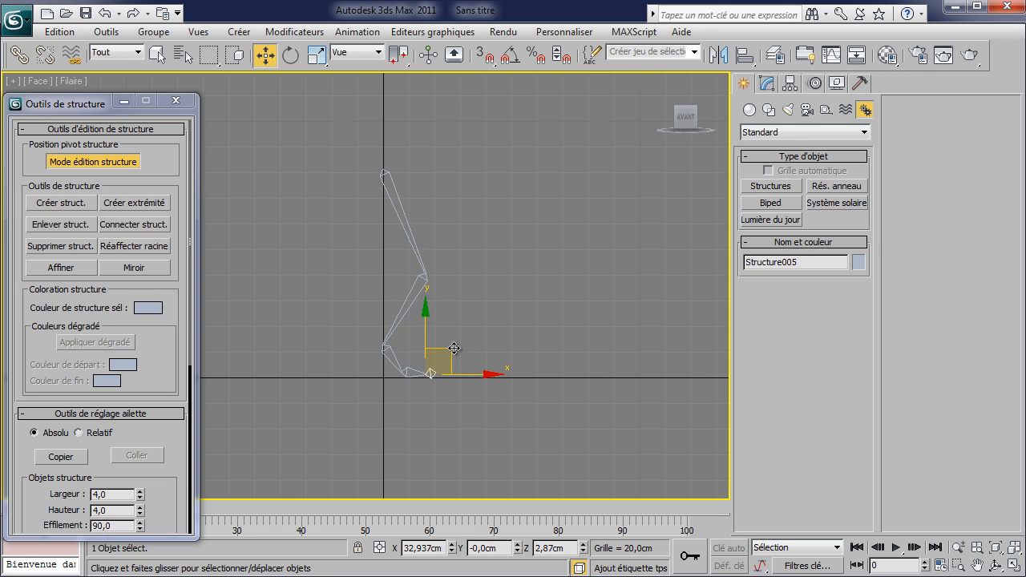
Lower the uppermost bone's hip joint to about X 2.1 cm, Z 148 cm and turn off bone edit mode.
{"action": "left_click", "coordinate": [400, 197]}
{"action": "left_click_drag", "start_coordinate": [404, 146], "coordinate": [407, 163]}
{"action": "scroll", "coordinate": [473, 220], "scroll_direction": "up", "scroll_amount": 3}
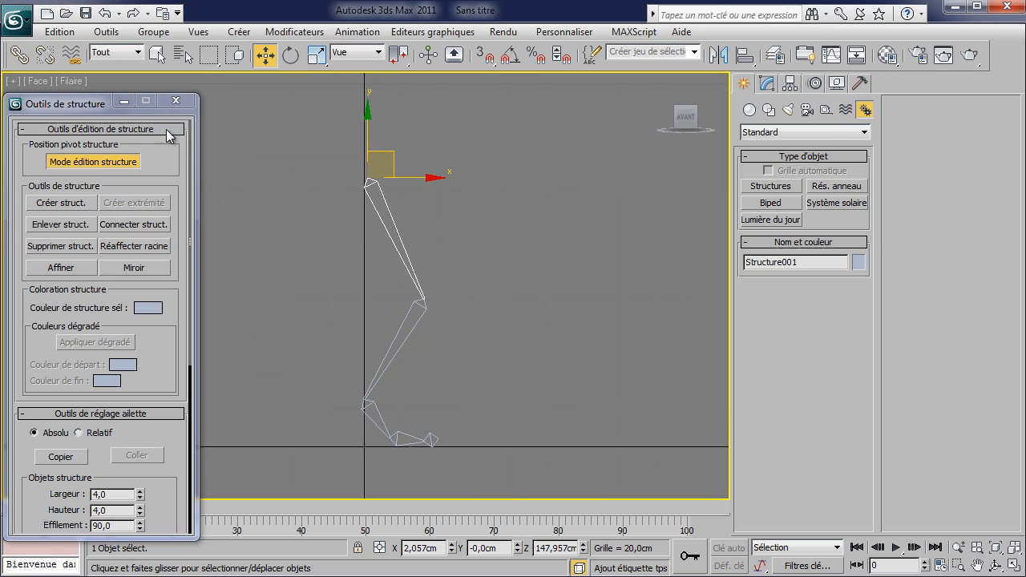
{"action": "left_click", "coordinate": [94, 163]}
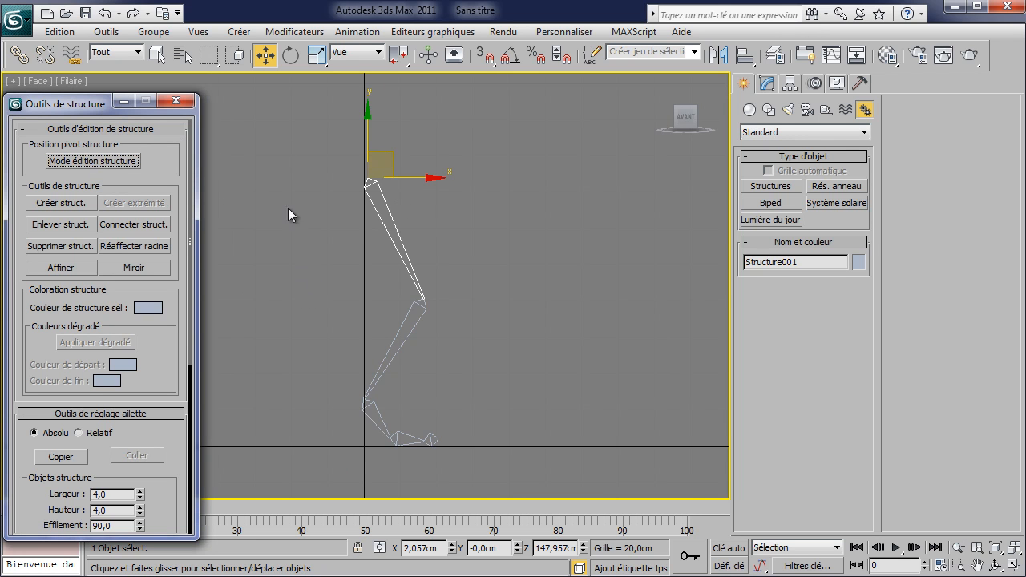
Create an HI solver IK chain (Solution IH) from the uppermost bone, Structure001, to the ankle bone, Structure003.
{"action": "left_click", "coordinate": [371, 34]}
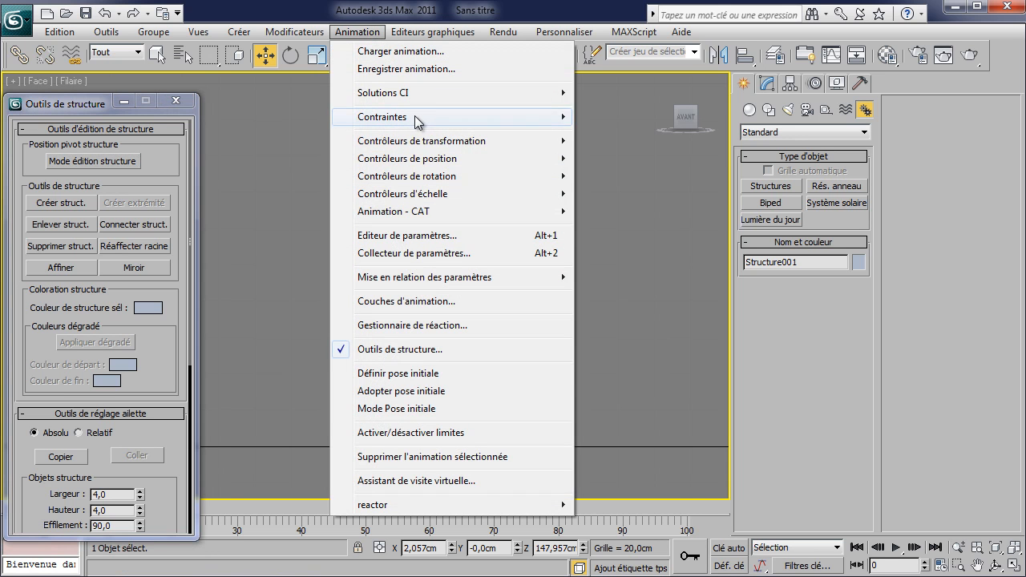
{"action": "mouse_move", "coordinate": [418, 94]}
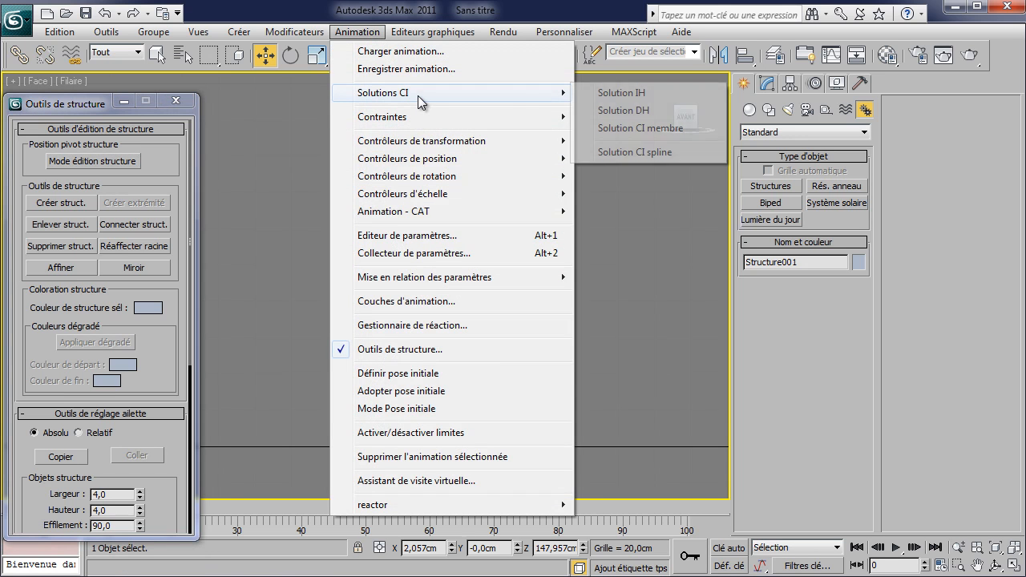
{"action": "left_click", "coordinate": [656, 95]}
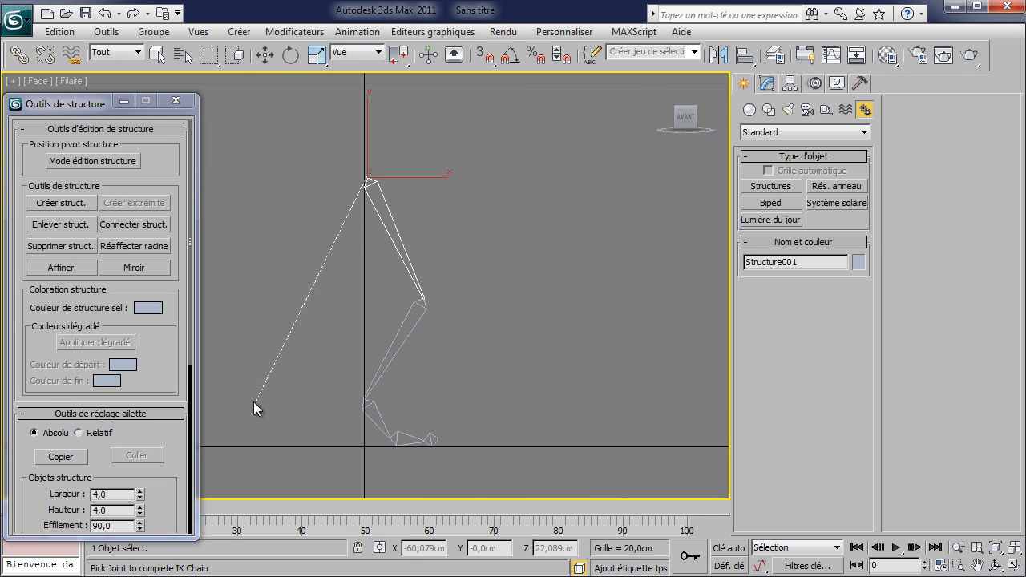
{"action": "left_click", "coordinate": [374, 407]}
{"action": "mouse_move", "coordinate": [387, 381]}
{"action": "left_mouse_down"}
{"action": "mouse_move", "coordinate": [429, 232]}
{"action": "mouse_move", "coordinate": [545, 242]}
{"action": "mouse_move", "coordinate": [563, 254]}
{"action": "mouse_move", "coordinate": [477, 221]}
{"action": "mouse_move", "coordinate": [399, 392]}
{"action": "left_mouse_up"}
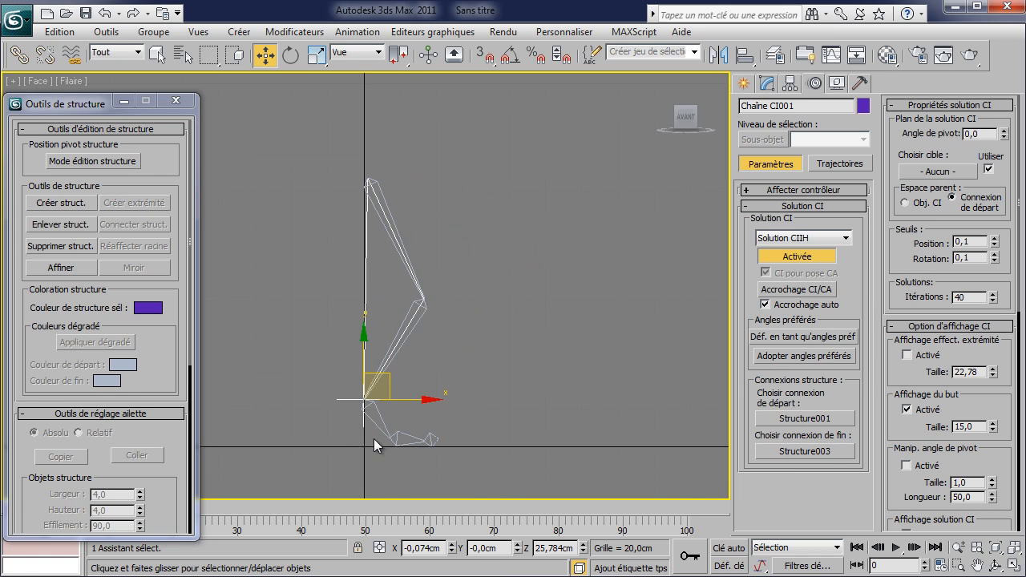
Create a second HI solver IK chain from the ankle bone, Structure003, to the toe-end bone, Structure005.
{"action": "left_click", "coordinate": [382, 417]}
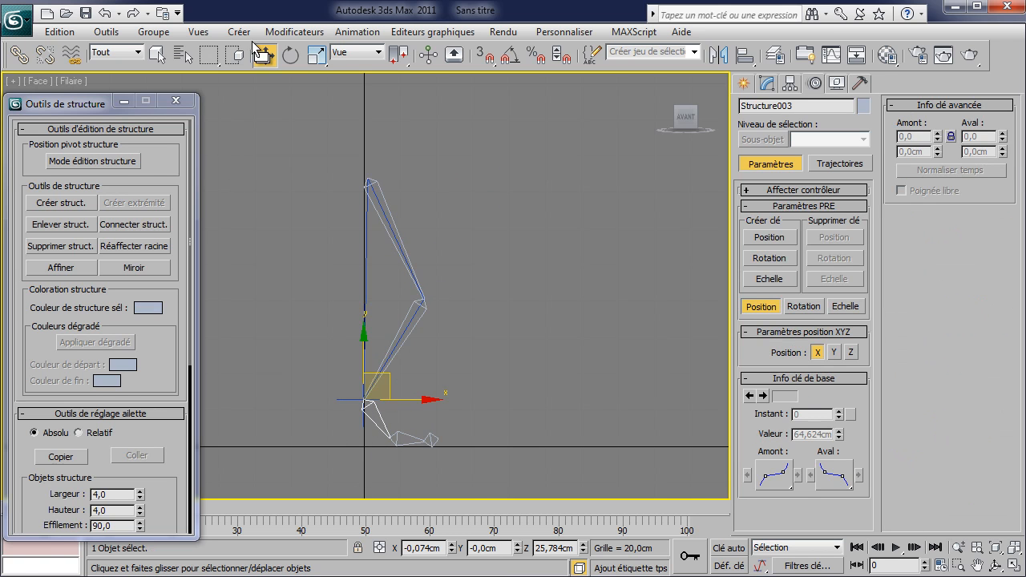
{"action": "left_click", "coordinate": [357, 32]}
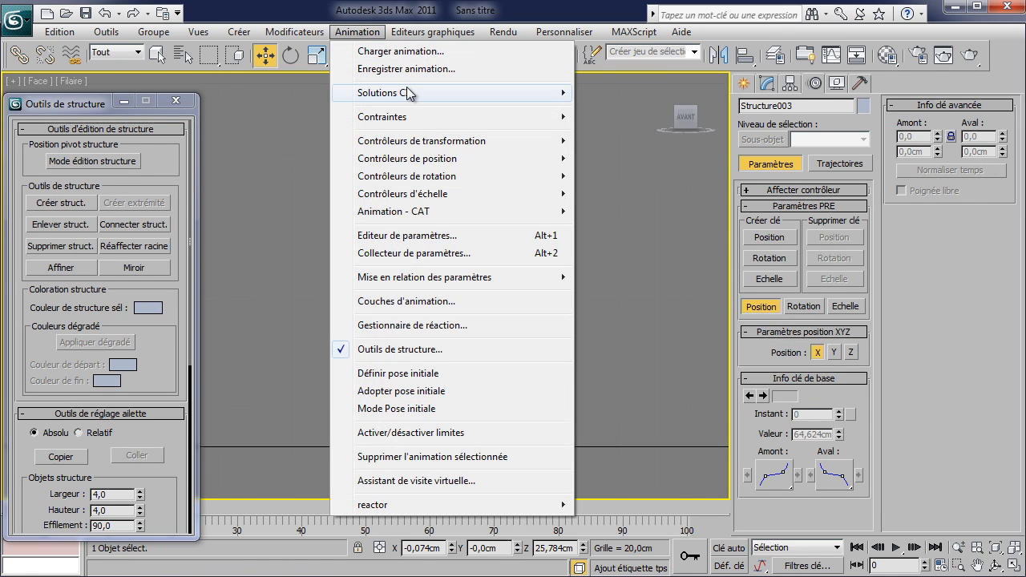
{"action": "mouse_move", "coordinate": [406, 92]}
{"action": "left_click", "coordinate": [618, 93]}
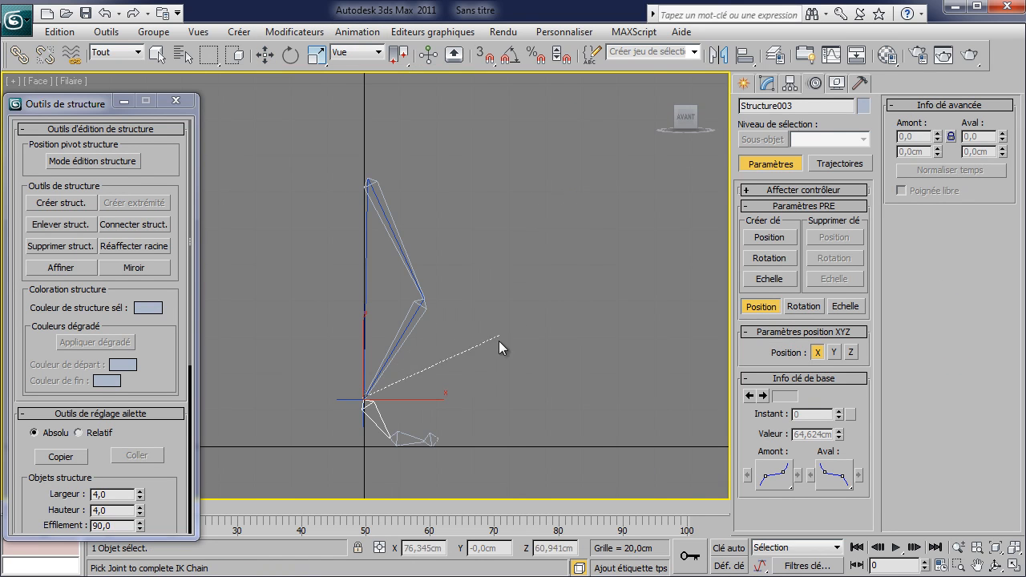
{"action": "left_click", "coordinate": [432, 440]}
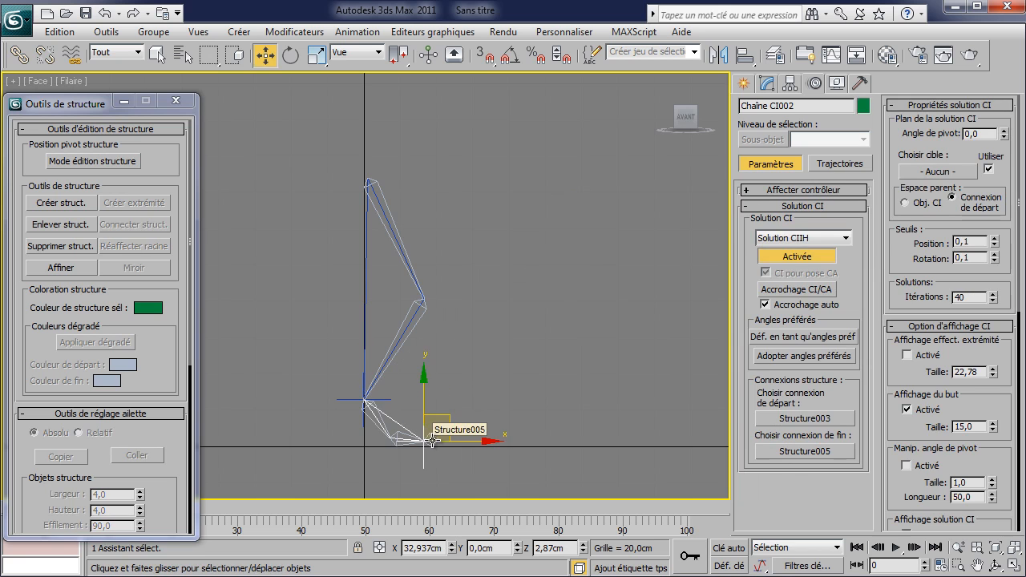
Try moving the IK goals to test how the leg bends.
{"action": "right_click", "coordinate": [388, 399]}
{"action": "left_click_drag", "start_coordinate": [425, 395], "coordinate": [376, 376]}
{"action": "left_click", "coordinate": [364, 385]}
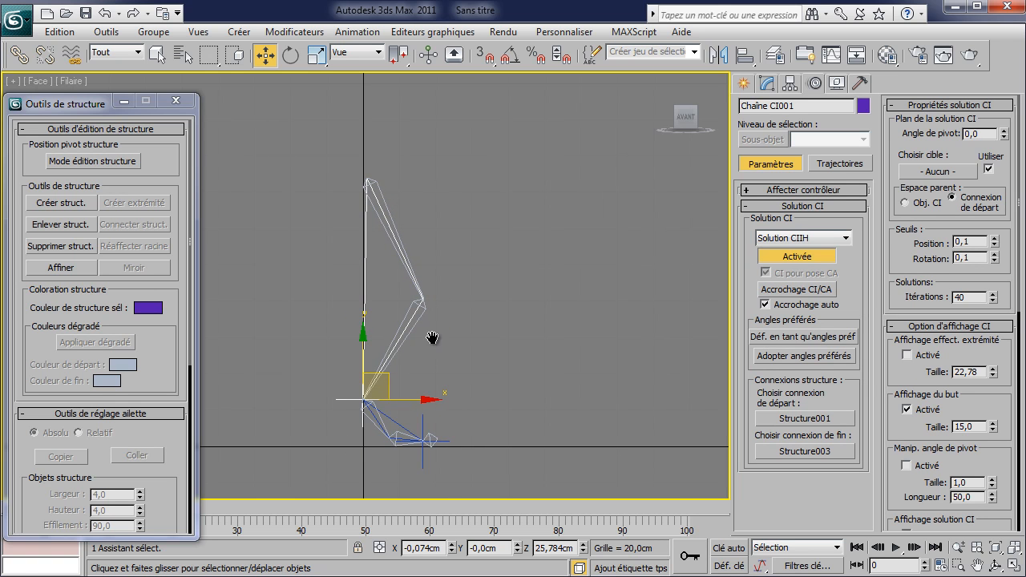
Switch the front viewport to Perspective and view the leg at an angle.
{"action": "left_click", "coordinate": [35, 81]}
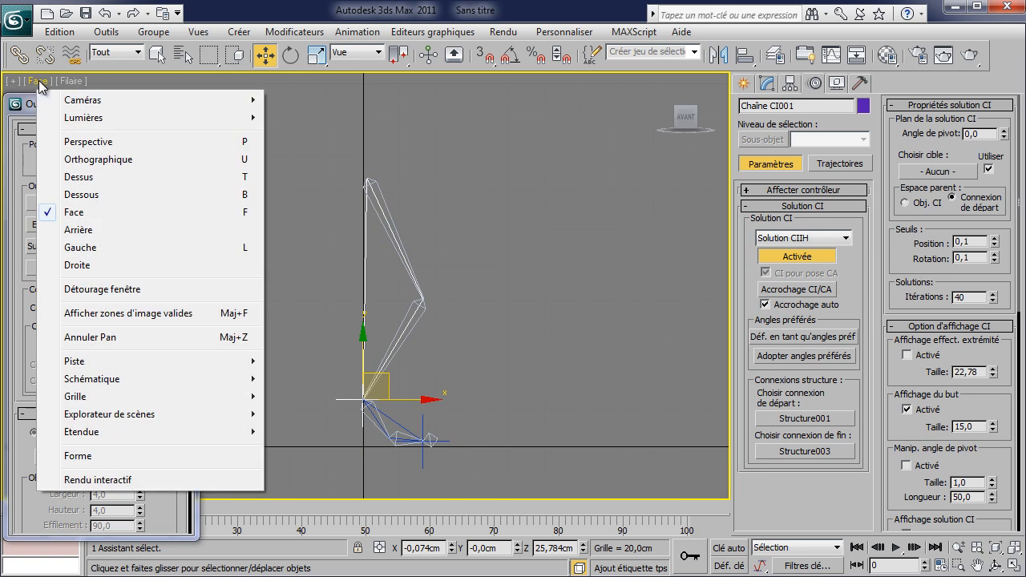
{"action": "left_click", "coordinate": [107, 142]}
{"action": "middle_click_drag", "start_coordinate": [432, 331], "coordinate": [425, 311], "text": "alt"}
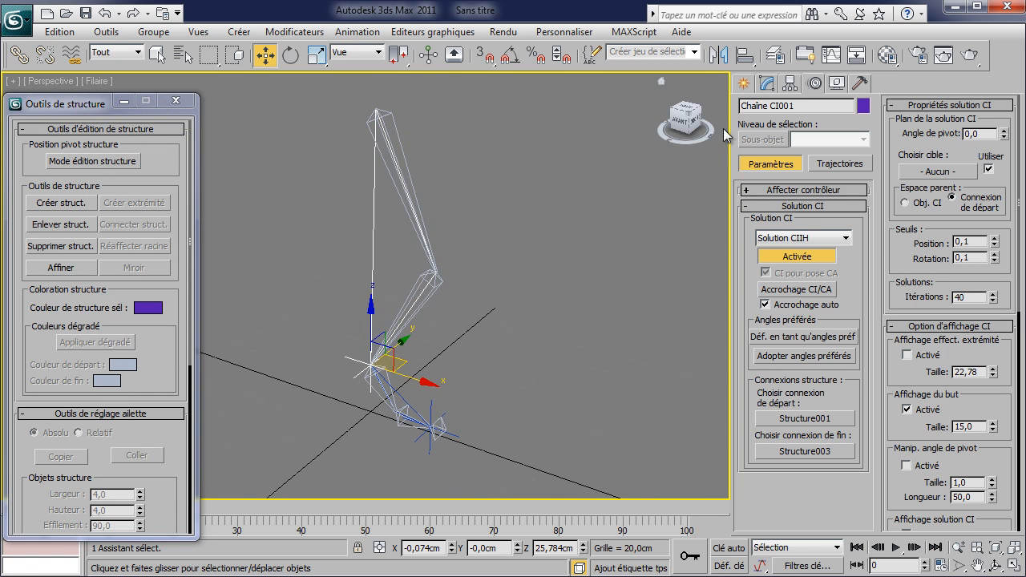
Draw an ellipse spline around the foot on the ground plane and set its Y position to 0 cm.
{"action": "left_click", "coordinate": [745, 83]}
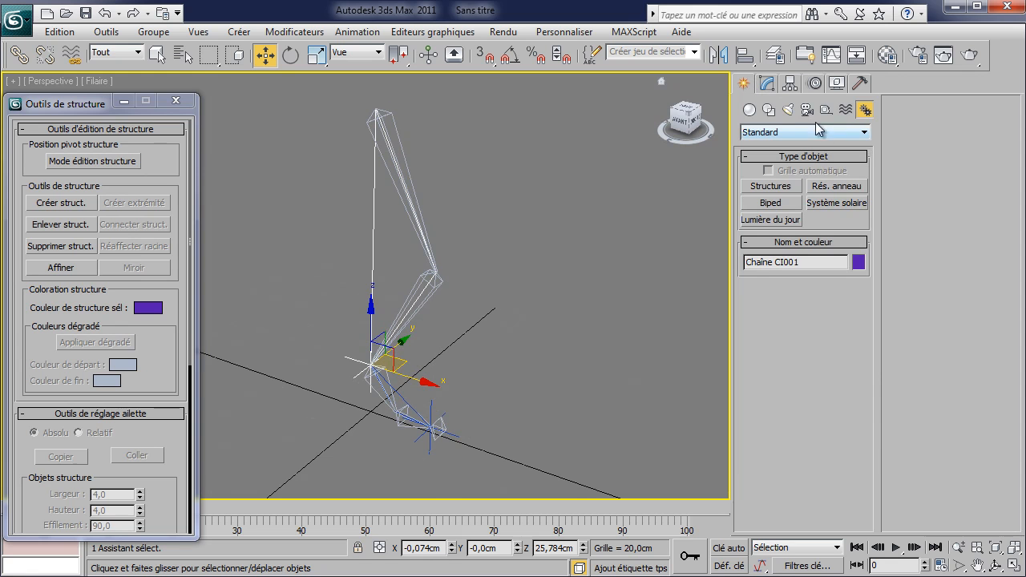
{"action": "left_click", "coordinate": [770, 111]}
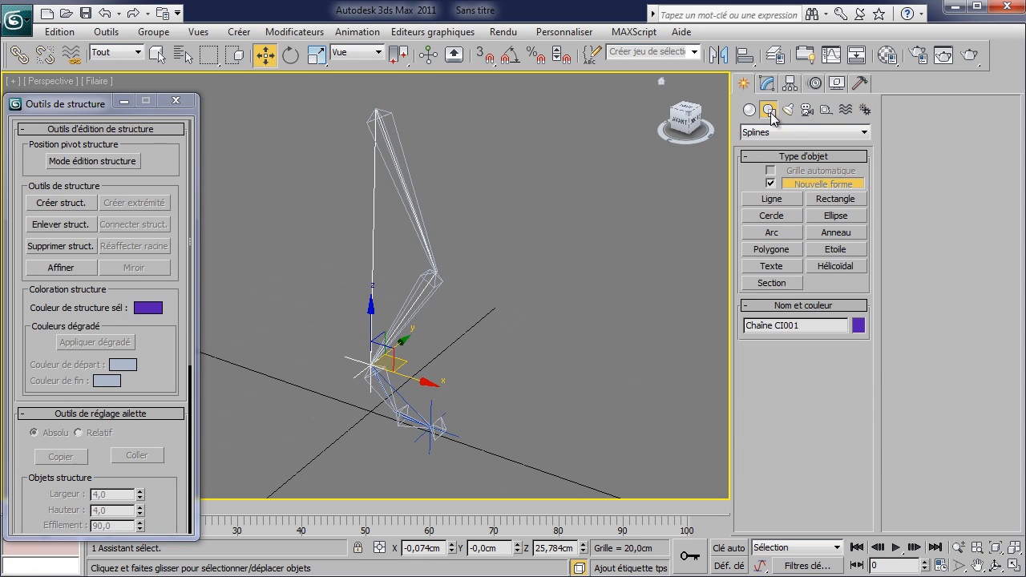
{"action": "left_click", "coordinate": [770, 217]}
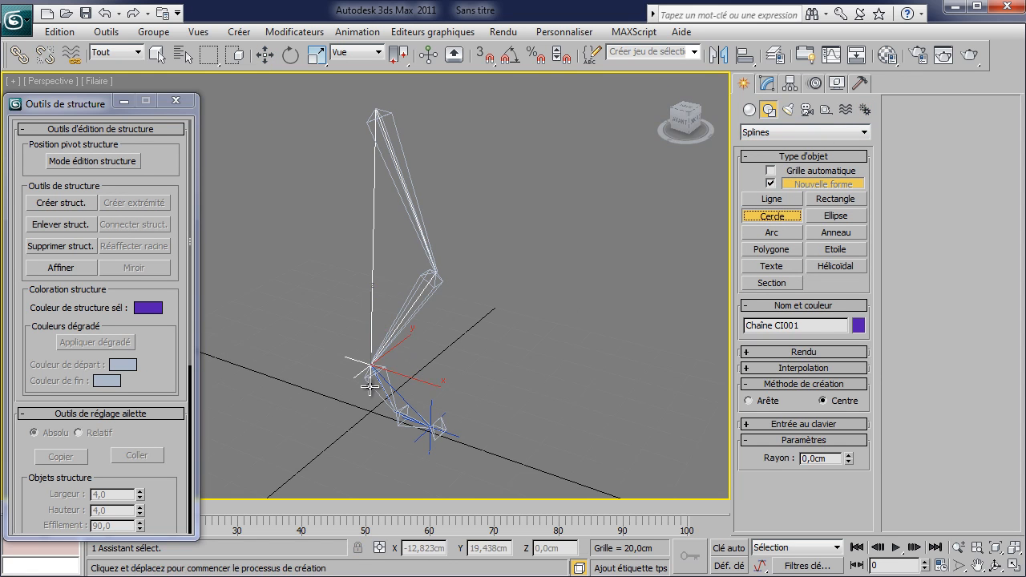
{"action": "left_click", "coordinate": [834, 216]}
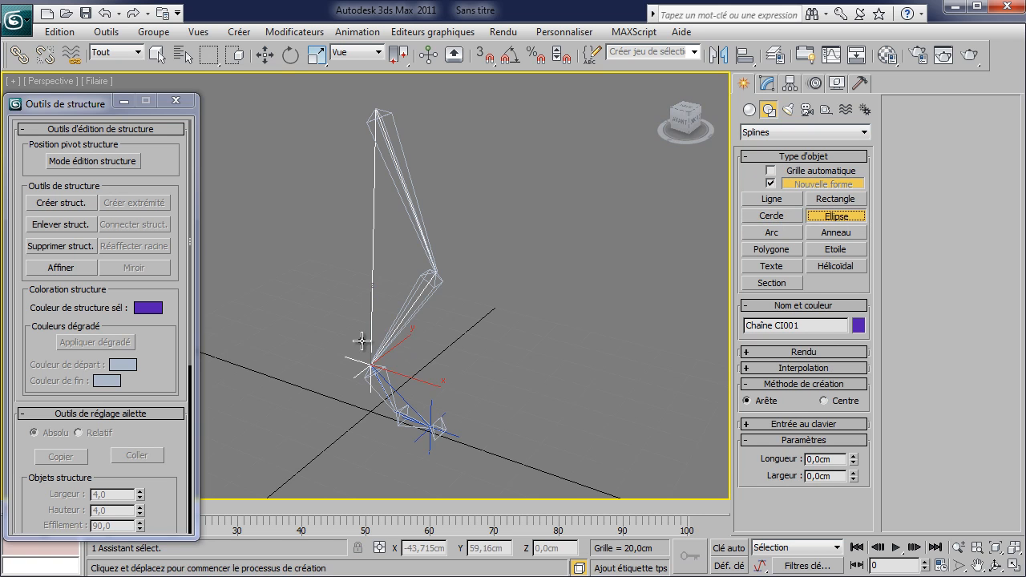
{"action": "left_click_drag", "start_coordinate": [378, 389], "coordinate": [446, 468]}
{"action": "key", "text": "w"}
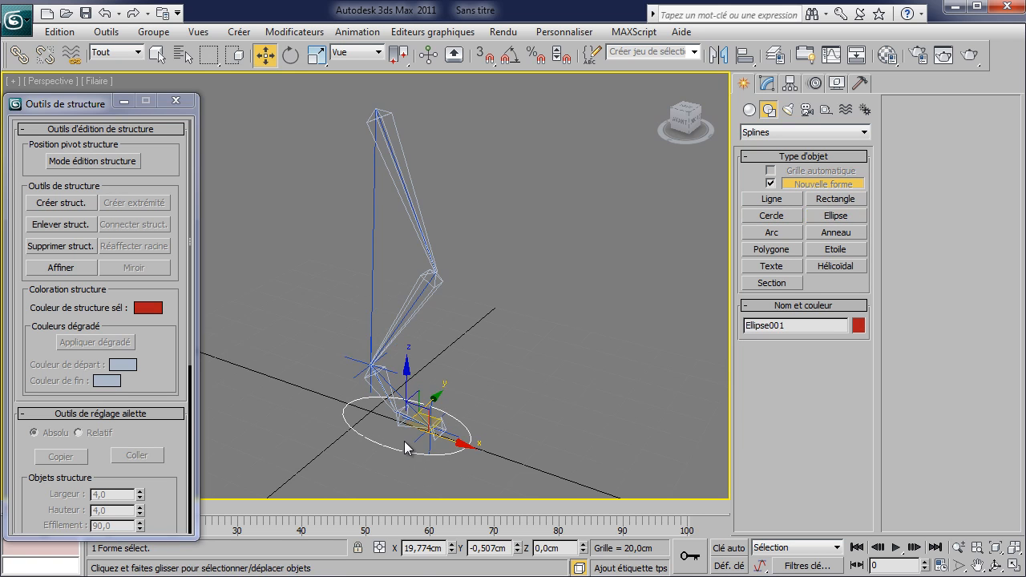
{"action": "double_click", "coordinate": [489, 549]}
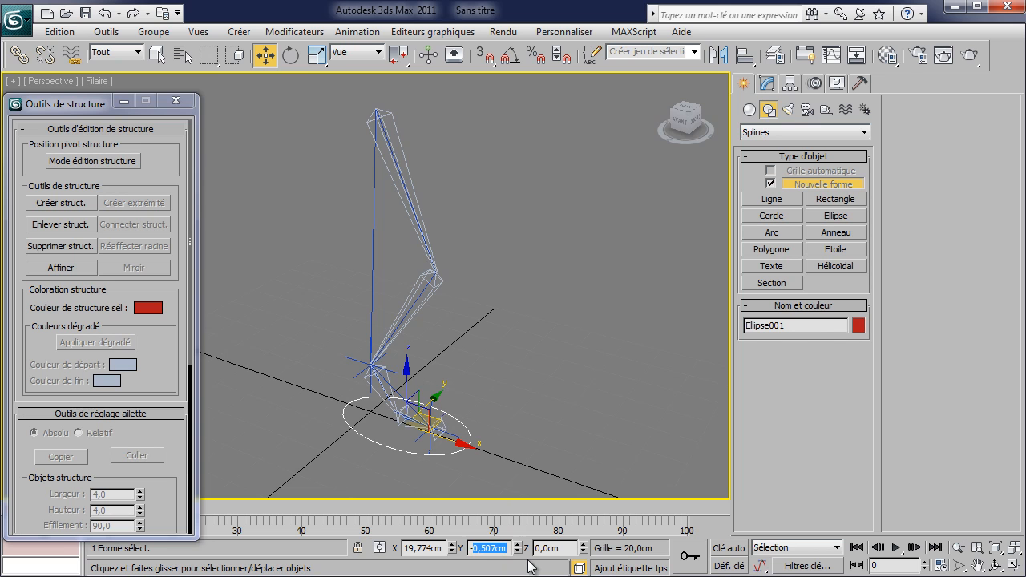
{"action": "key", "text": "Return"}
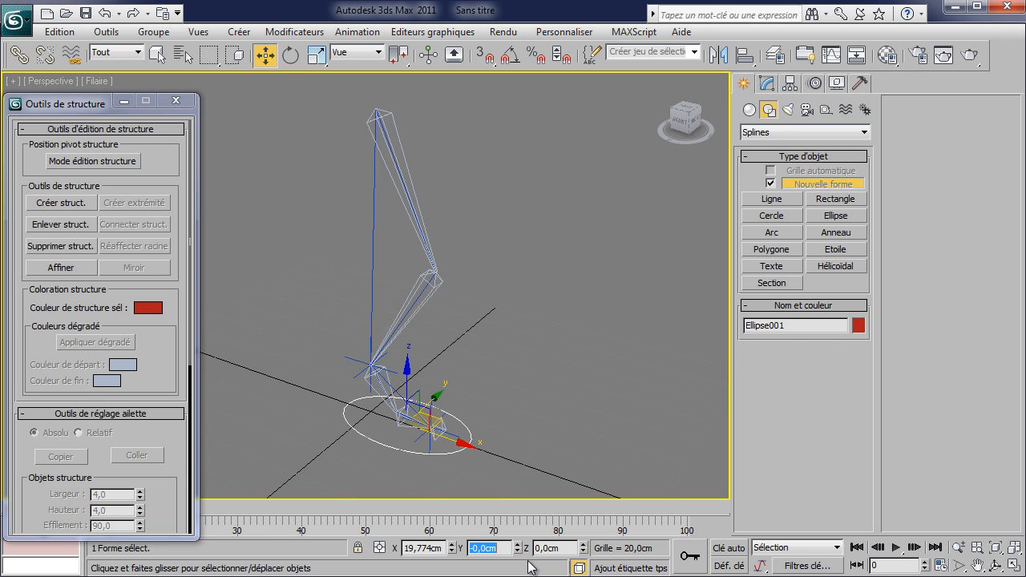
Link the ankle and toe IK goals to the ellipse as their parent.
{"action": "left_click", "coordinate": [453, 376]}
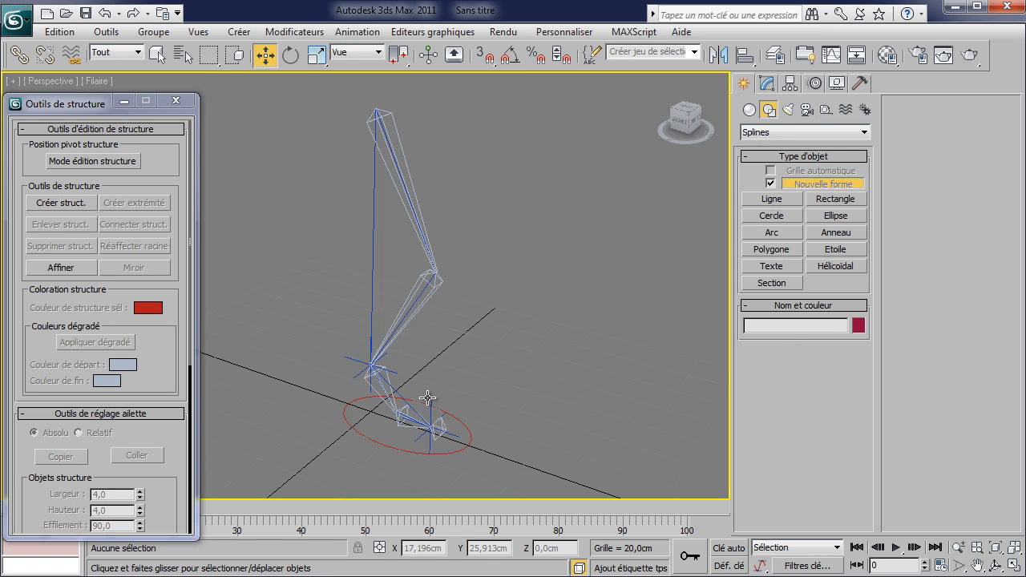
{"action": "left_click", "coordinate": [355, 363]}
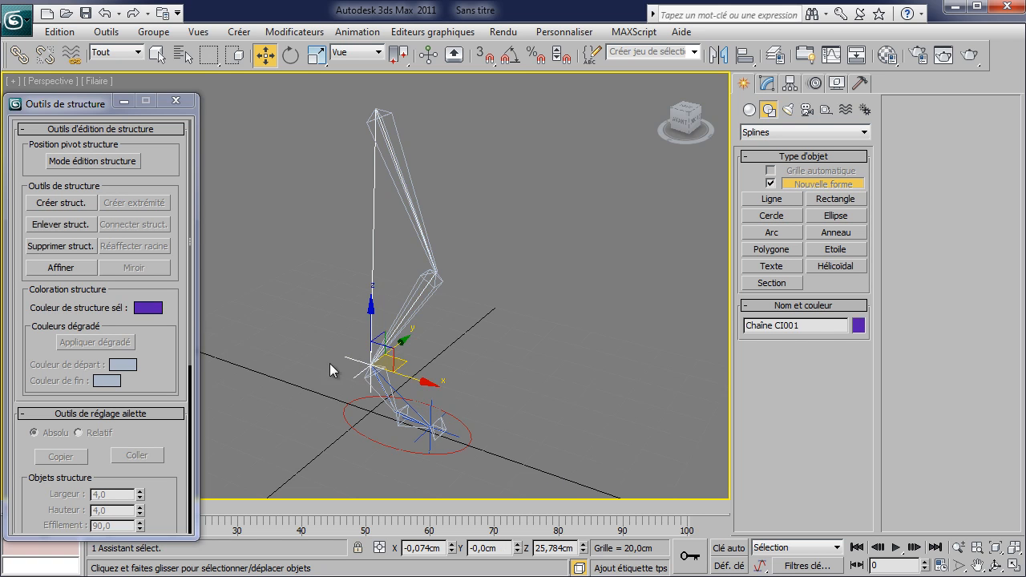
{"action": "left_click", "coordinate": [19, 54]}
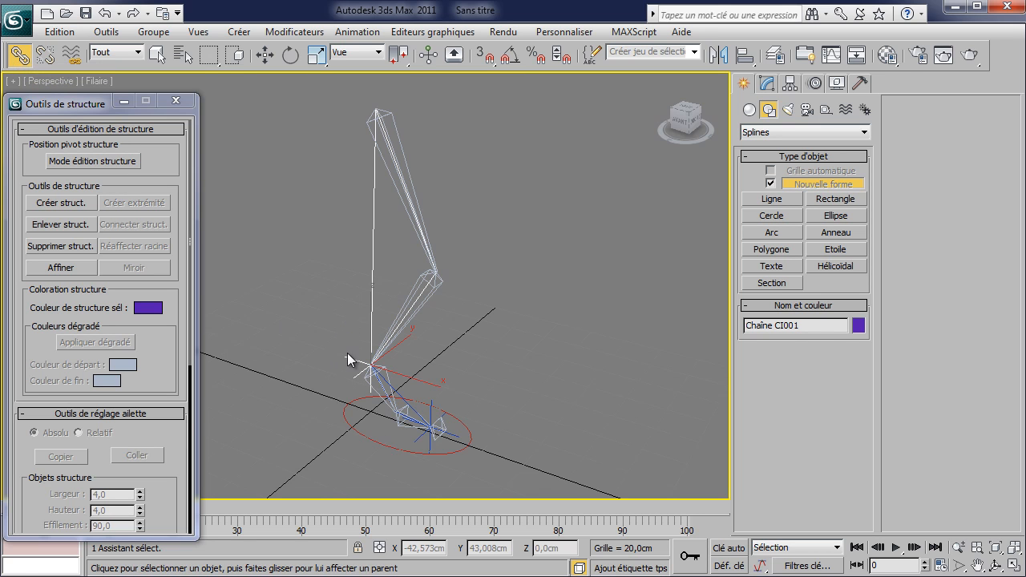
{"action": "left_click_drag", "start_coordinate": [347, 359], "coordinate": [311, 383]}
{"action": "left_click_drag", "start_coordinate": [430, 451], "coordinate": [454, 454]}
{"action": "left_click", "coordinate": [453, 454]}
Try moving the ellipse with the Move tool to test that it drives the leg.
{"action": "right_click", "coordinate": [452, 454]}
{"action": "left_click", "coordinate": [490, 473]}
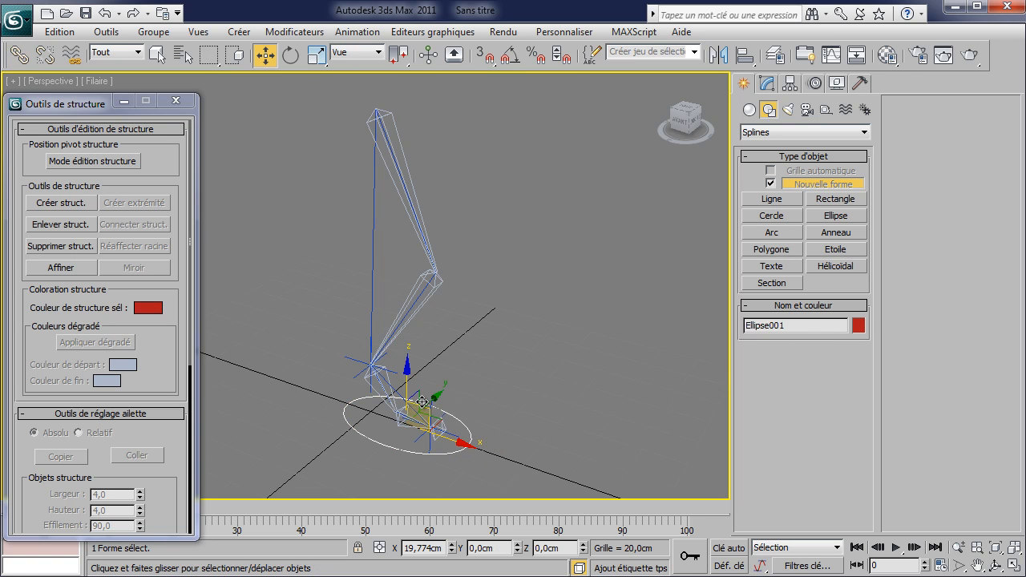
{"action": "mouse_move", "coordinate": [422, 399]}
{"action": "left_mouse_down"}
{"action": "mouse_move", "coordinate": [436, 355]}
{"action": "mouse_move", "coordinate": [513, 345]}
{"action": "mouse_move", "coordinate": [393, 371]}
{"action": "mouse_move", "coordinate": [380, 432]}
{"action": "mouse_move", "coordinate": [513, 353]}
{"action": "mouse_move", "coordinate": [449, 361]}
{"action": "mouse_move", "coordinate": [421, 400]}
{"action": "left_mouse_up"}
Select the whole leg rig with its ellipse and move it along Y to one side of the world origin.
{"action": "scroll", "coordinate": [473, 313], "scroll_direction": "down", "scroll_amount": 3}
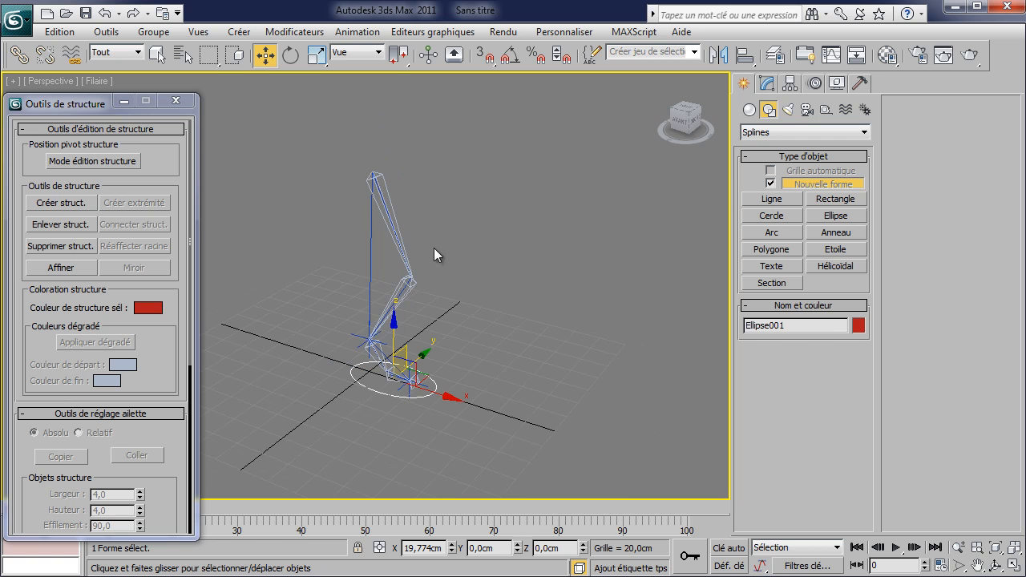
{"action": "left_click_drag", "start_coordinate": [477, 363], "coordinate": [479, 364]}
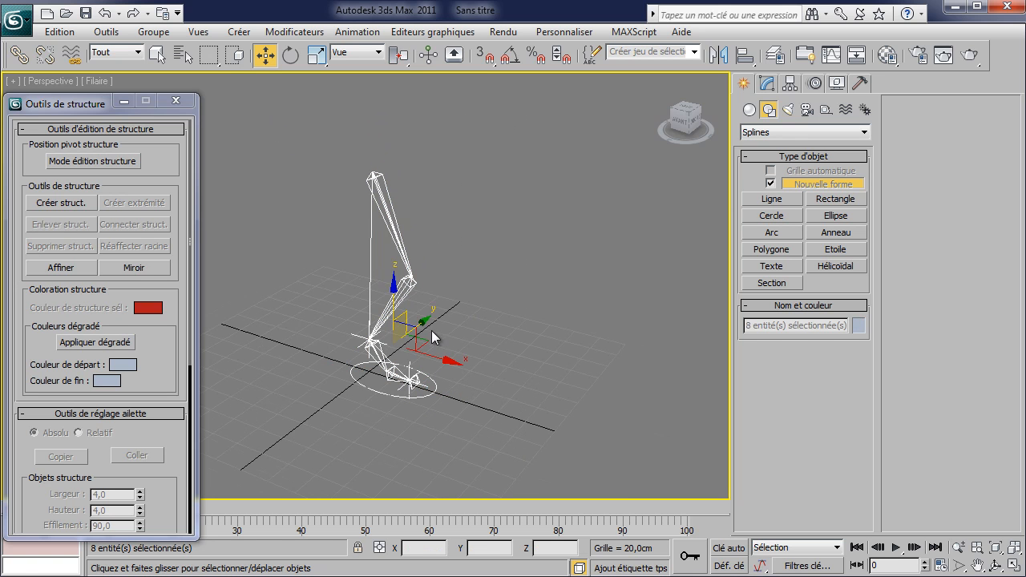
{"action": "left_click_drag", "start_coordinate": [423, 324], "coordinate": [420, 345]}
{"action": "middle_click_drag", "start_coordinate": [494, 393], "coordinate": [428, 417], "text": "alt"}
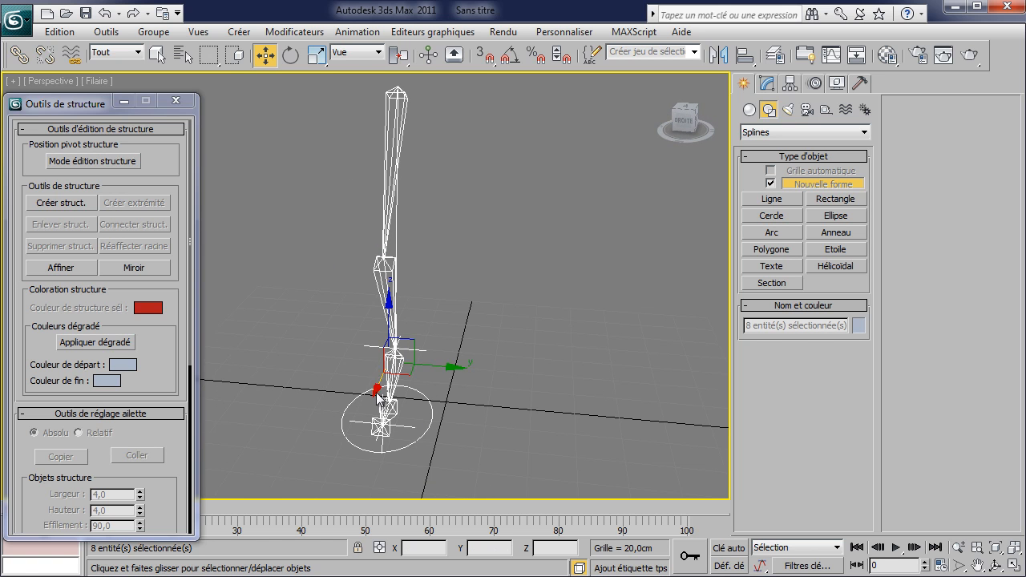
{"action": "left_click_drag", "start_coordinate": [441, 368], "coordinate": [447, 366]}
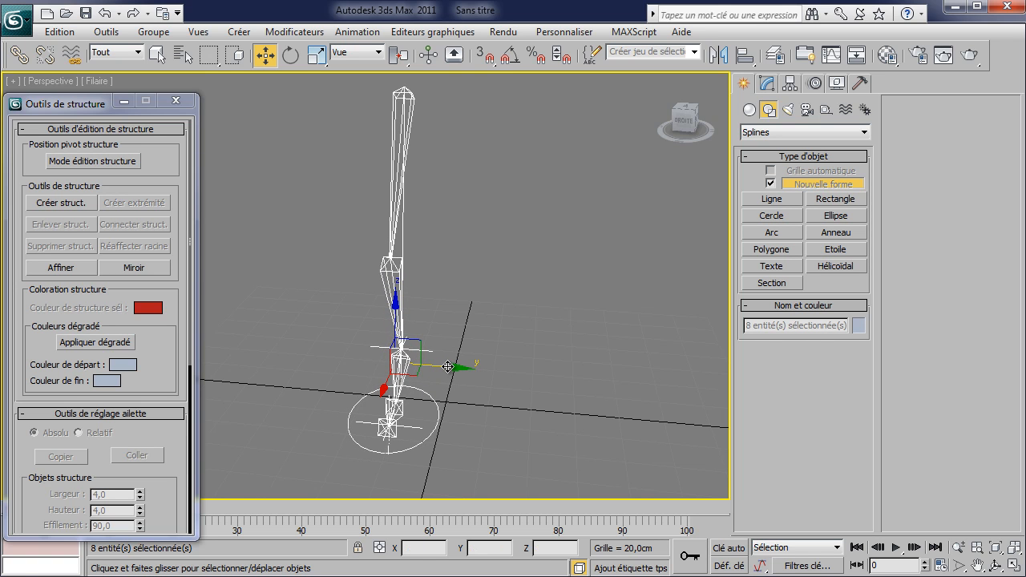
Mirror the selected leg rig across the world origin on the Y axis as a copy, using the transform coordinate center.
{"action": "left_click_drag", "start_coordinate": [398, 54], "coordinate": [408, 137]}
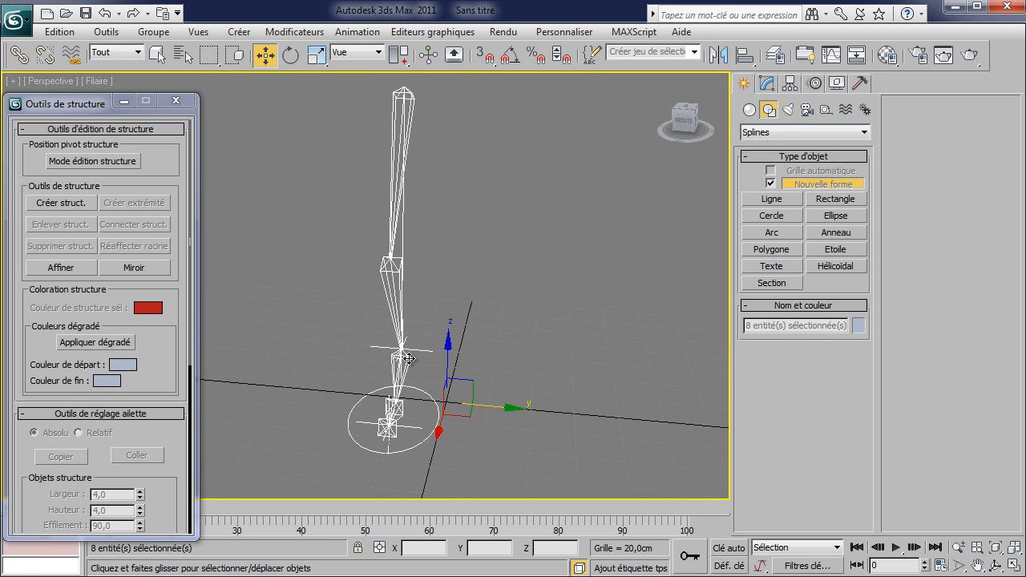
{"action": "left_click", "coordinate": [718, 56]}
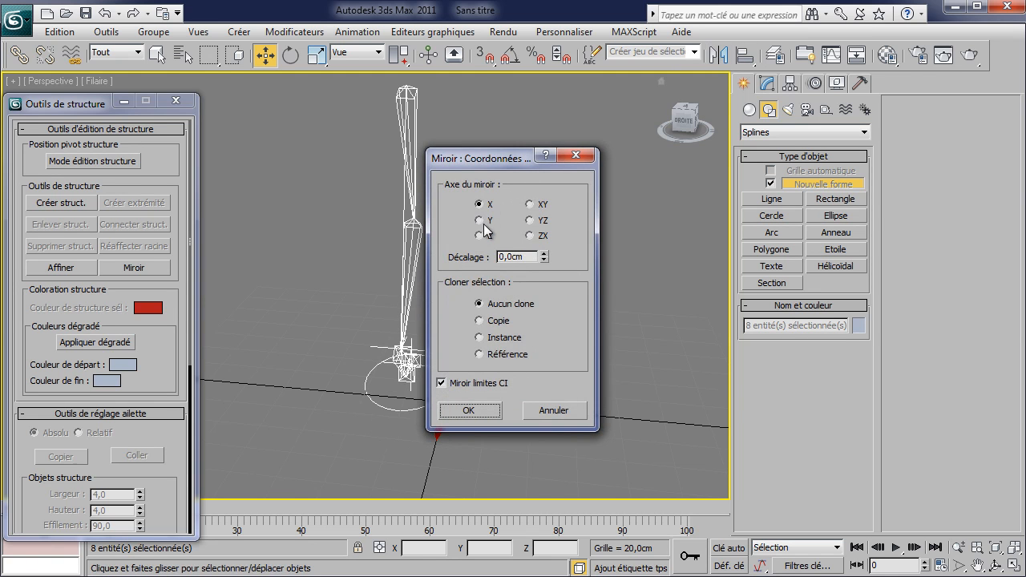
{"action": "left_click", "coordinate": [480, 221]}
{"action": "left_click_drag", "start_coordinate": [499, 159], "coordinate": [265, 94]}
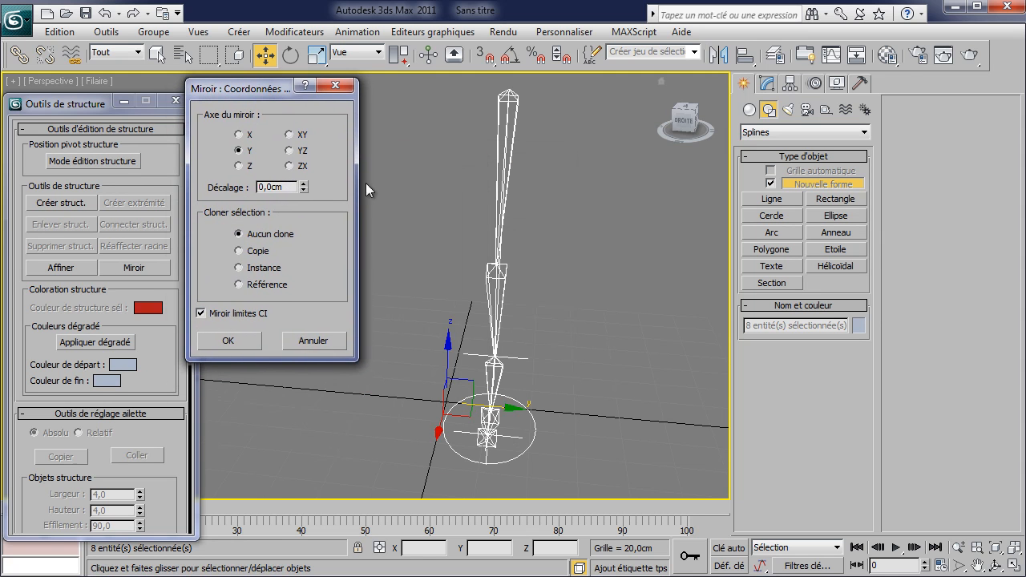
{"action": "left_click", "coordinate": [255, 252]}
{"action": "left_click", "coordinate": [228, 342]}
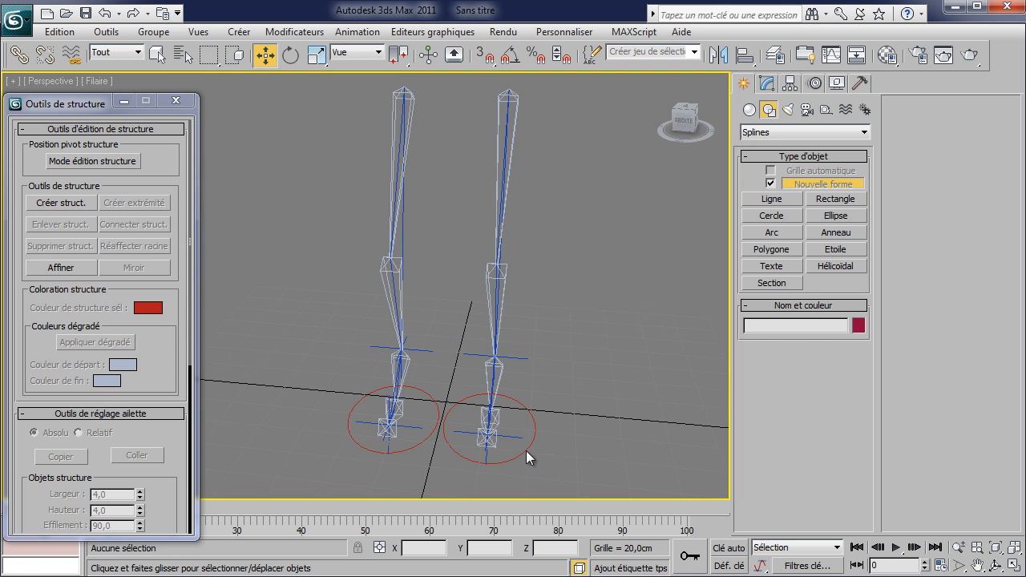
Try moving each leg's foot ellipse to test that it drives its leg.
{"action": "left_click", "coordinate": [528, 450]}
{"action": "left_click_drag", "start_coordinate": [509, 410], "coordinate": [497, 309]}
{"action": "left_click", "coordinate": [435, 417]}
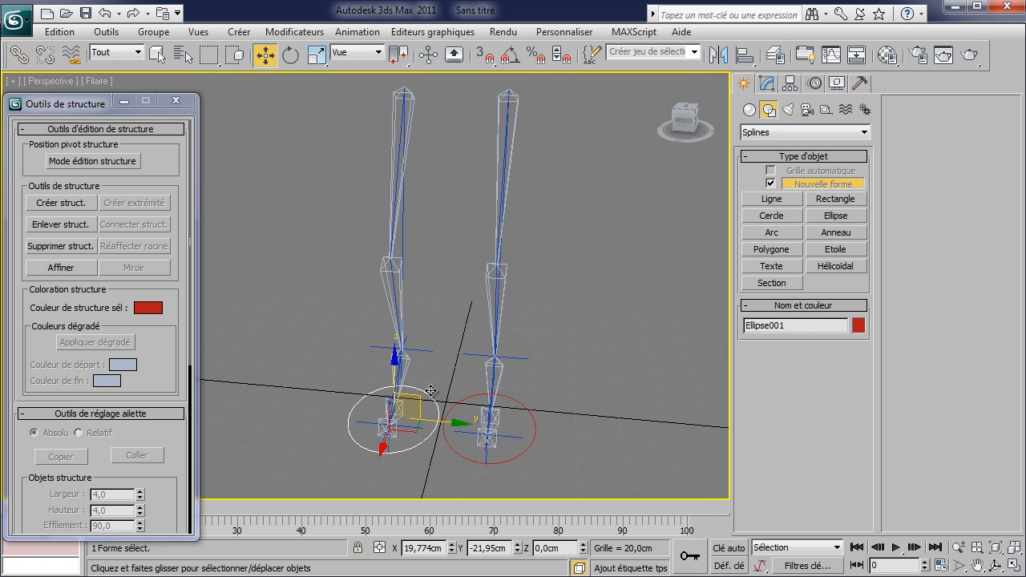
{"action": "left_click_drag", "start_coordinate": [412, 395], "coordinate": [325, 310]}
{"action": "right_click", "coordinate": [327, 308]}
Create a Point helper beside the legs, display it as a box and enlarge it to 65.2 cm.
{"action": "middle_click_drag", "start_coordinate": [438, 314], "coordinate": [524, 321], "text": "alt"}
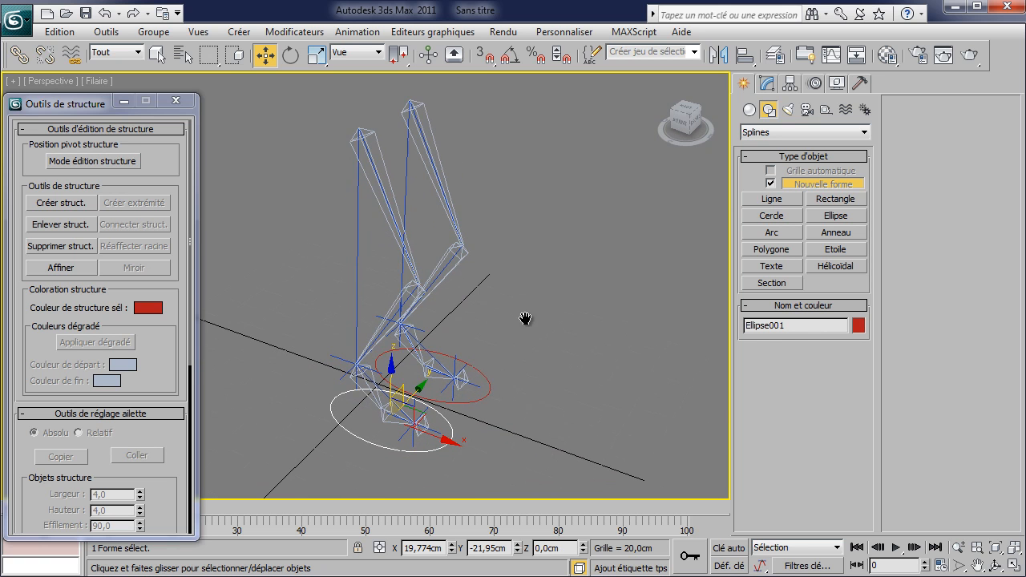
{"action": "left_click", "coordinate": [826, 111]}
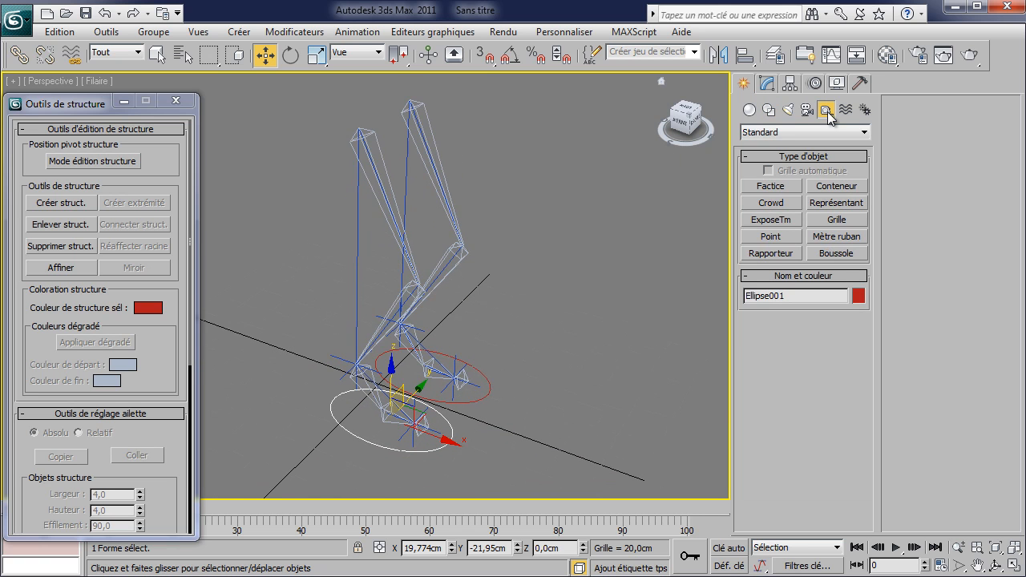
{"action": "left_click", "coordinate": [775, 235]}
{"action": "left_click", "coordinate": [259, 351]}
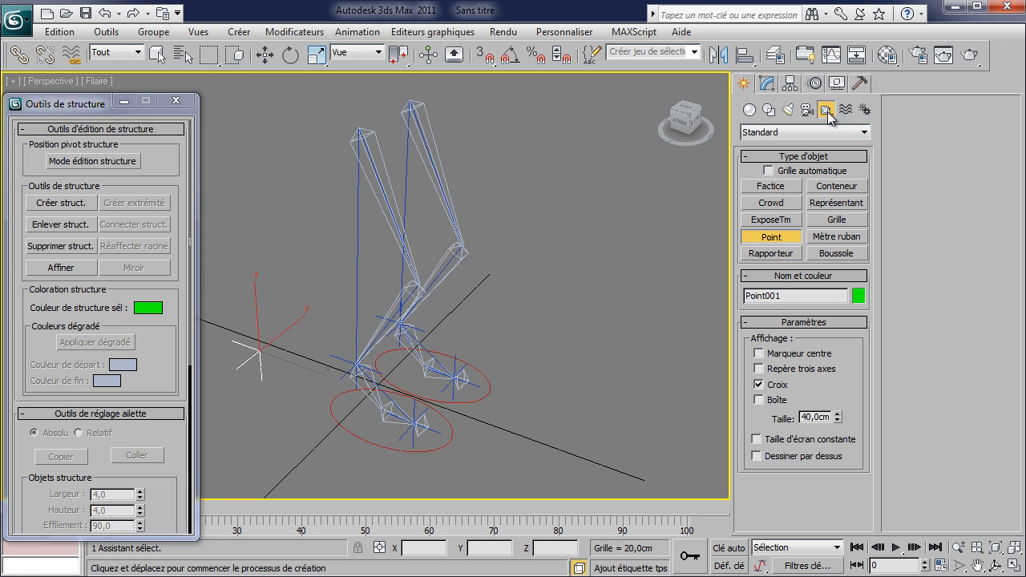
{"action": "left_click", "coordinate": [772, 403]}
{"action": "left_click_drag", "start_coordinate": [838, 415], "coordinate": [835, 364]}
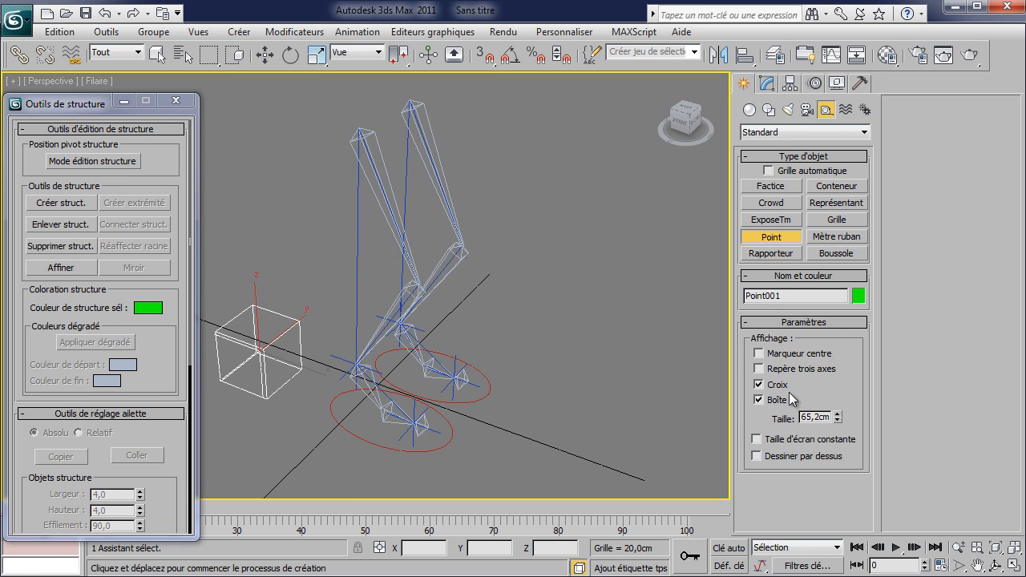
Align the point helper to the top of the original leg's thigh bone with Quick Align.
{"action": "middle_click_drag", "start_coordinate": [370, 324], "coordinate": [303, 188], "text": "alt"}
{"action": "middle_click_drag", "start_coordinate": [334, 222], "coordinate": [349, 336]}
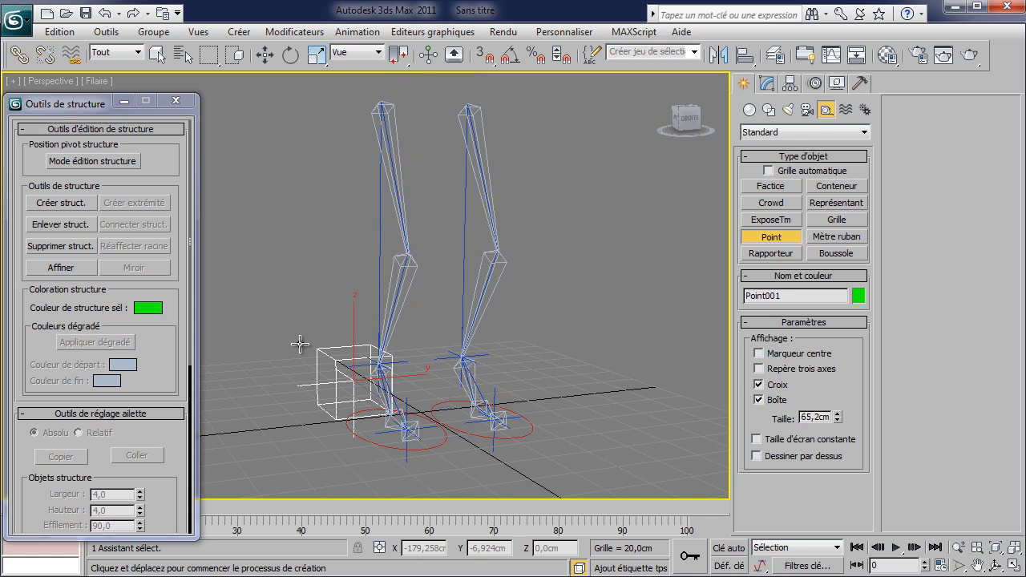
{"action": "left_click_drag", "start_coordinate": [744, 55], "coordinate": [748, 103]}
{"action": "left_click_drag", "start_coordinate": [742, 58], "coordinate": [746, 104]}
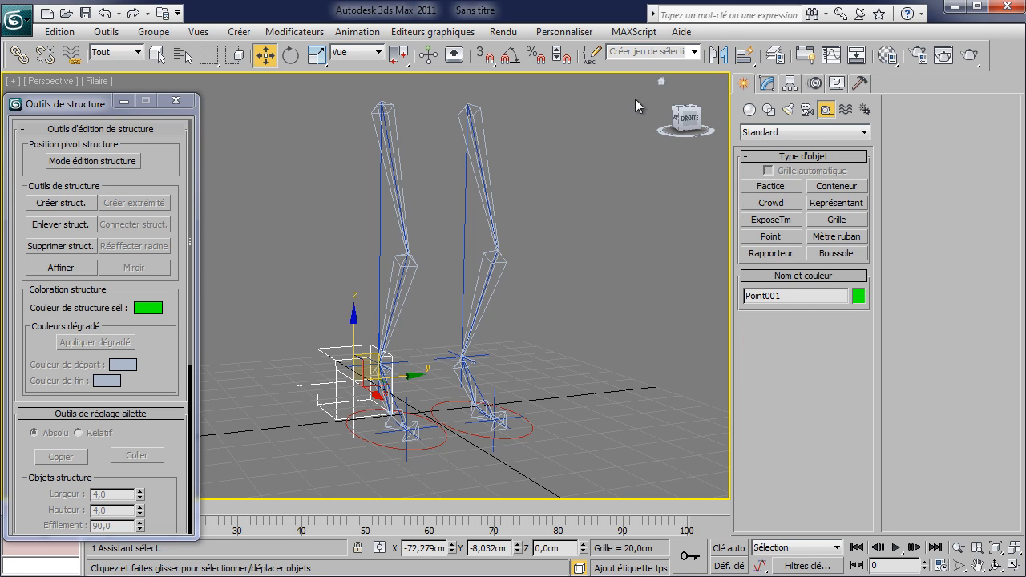
{"action": "left_click", "coordinate": [388, 121]}
{"action": "middle_click_drag", "start_coordinate": [400, 150], "coordinate": [447, 244]}
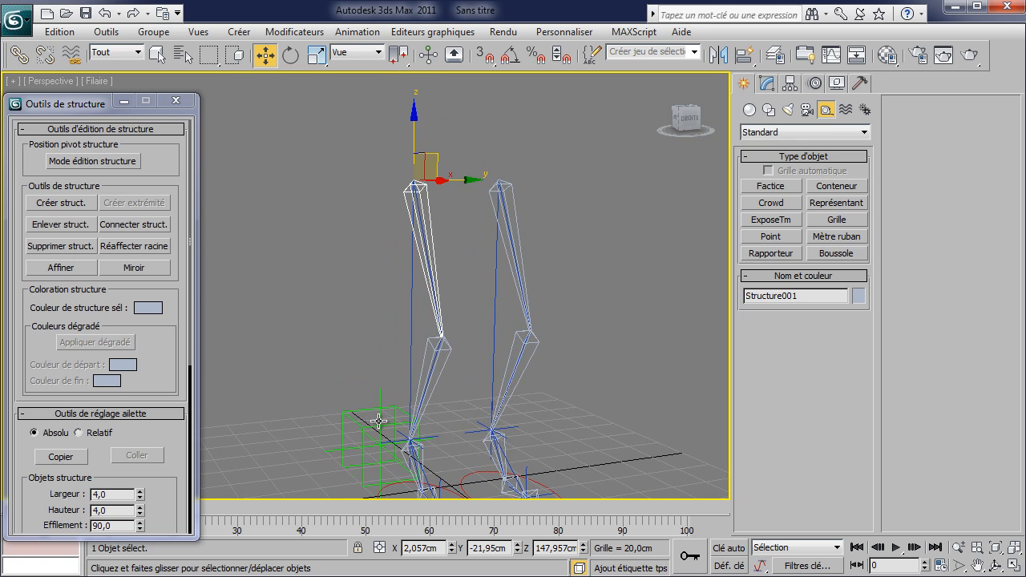
{"action": "left_click", "coordinate": [375, 426]}
{"action": "left_click", "coordinate": [743, 55]}
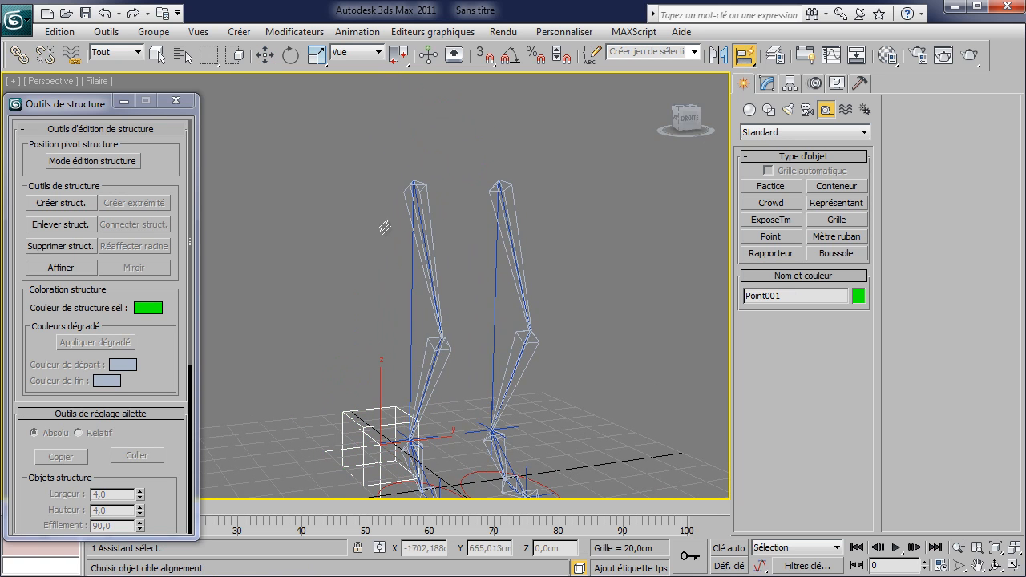
{"action": "left_click", "coordinate": [414, 200]}
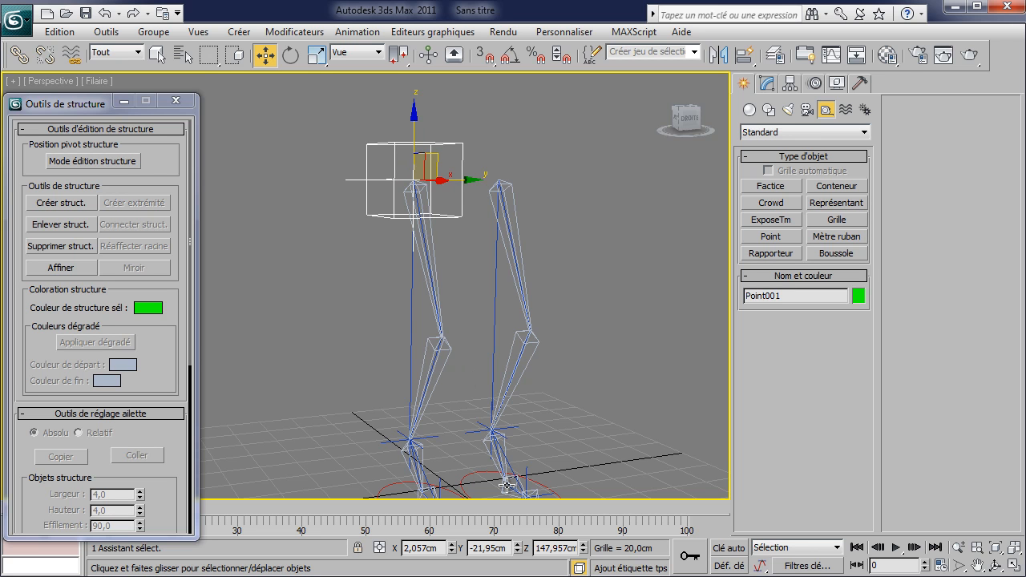
Set the point helper's Y position to 0 cm and raise it along Z to about 153.4 cm.
{"action": "double_click", "coordinate": [491, 548]}
{"action": "type", "text": "0"}
{"action": "key", "text": "Return"}
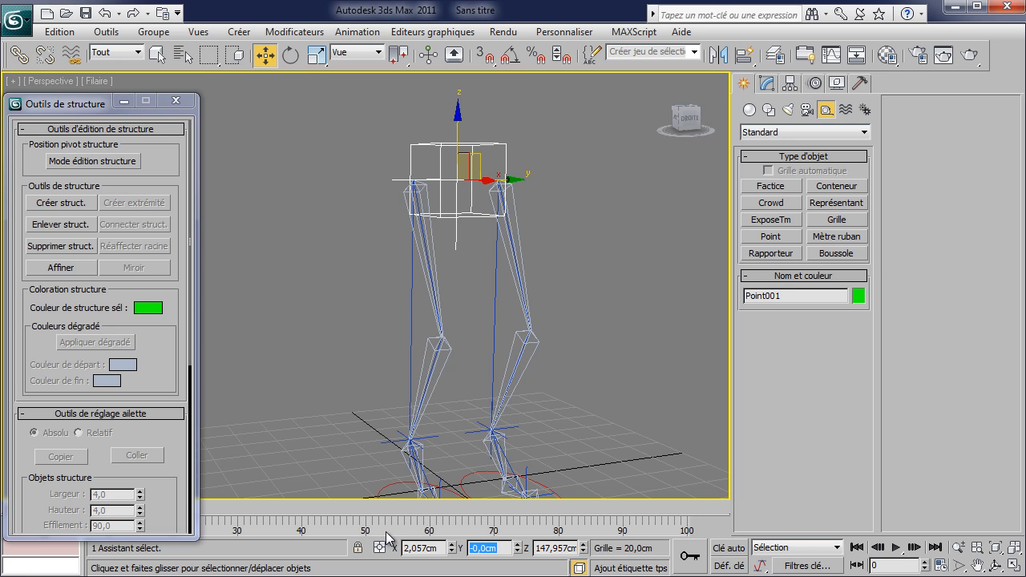
{"action": "left_click", "coordinate": [651, 247]}
{"action": "middle_click_drag", "start_coordinate": [648, 248], "coordinate": [628, 270]}
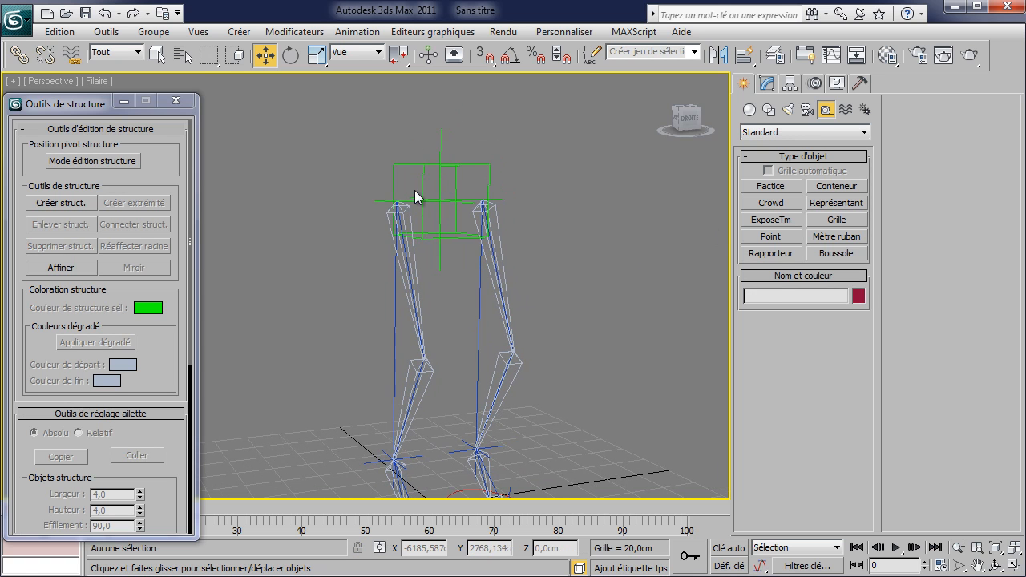
{"action": "left_click", "coordinate": [438, 182]}
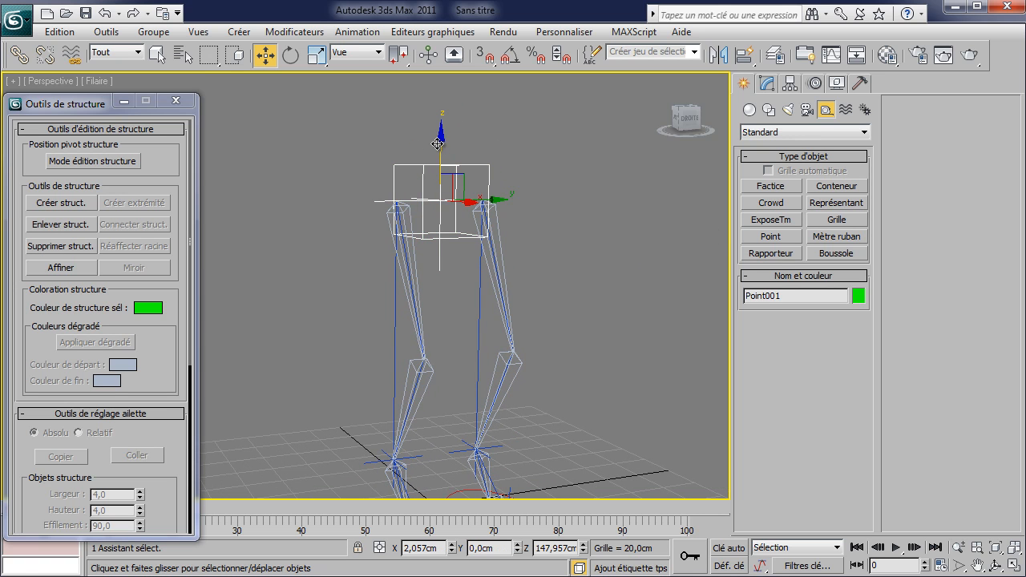
{"action": "left_click_drag", "start_coordinate": [440, 149], "coordinate": [440, 136]}
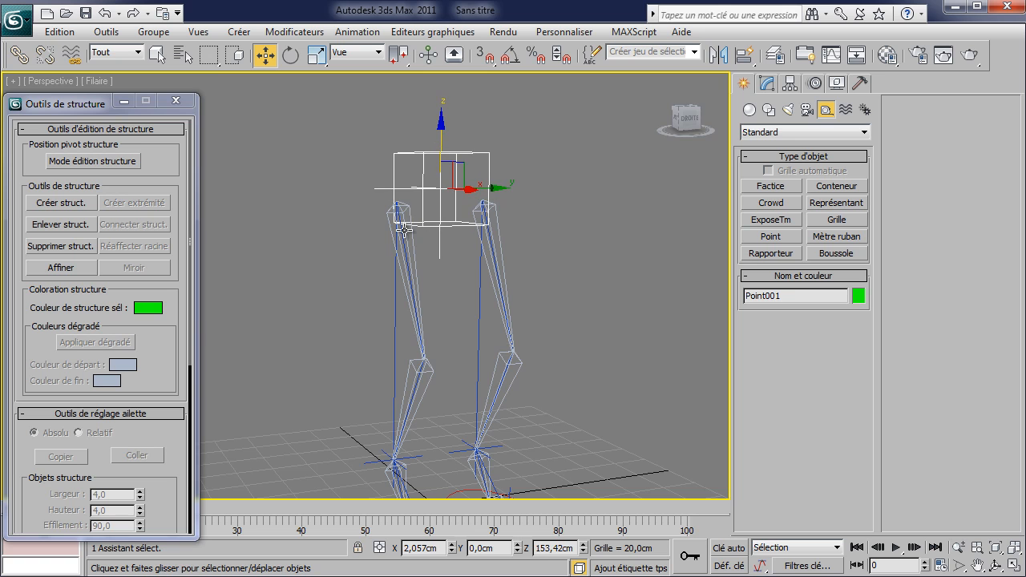
Link both thigh bones to the point helper as their parent.
{"action": "left_click", "coordinate": [19, 54]}
{"action": "left_click_drag", "start_coordinate": [410, 263], "coordinate": [442, 195]}
{"action": "left_click_drag", "start_coordinate": [499, 276], "coordinate": [437, 188]}
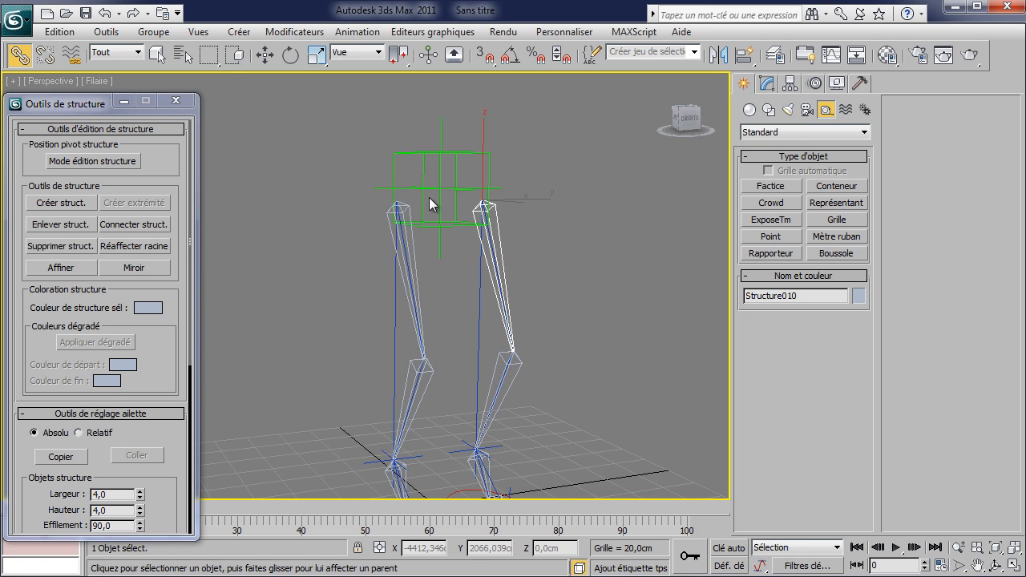
{"action": "right_click", "coordinate": [438, 188]}
Try moving the point helper to test that it drives both legs as a pelvis.
{"action": "left_click", "coordinate": [461, 199]}
{"action": "scroll", "coordinate": [449, 200], "scroll_direction": "down", "scroll_amount": 3}
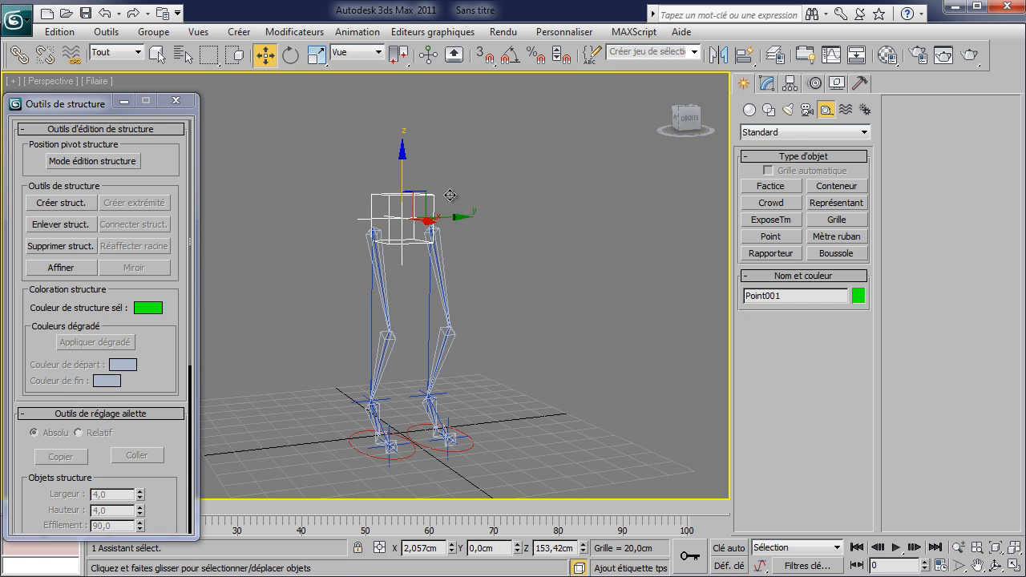
{"action": "left_click_drag", "start_coordinate": [422, 200], "coordinate": [429, 286]}
{"action": "right_click", "coordinate": [429, 286]}
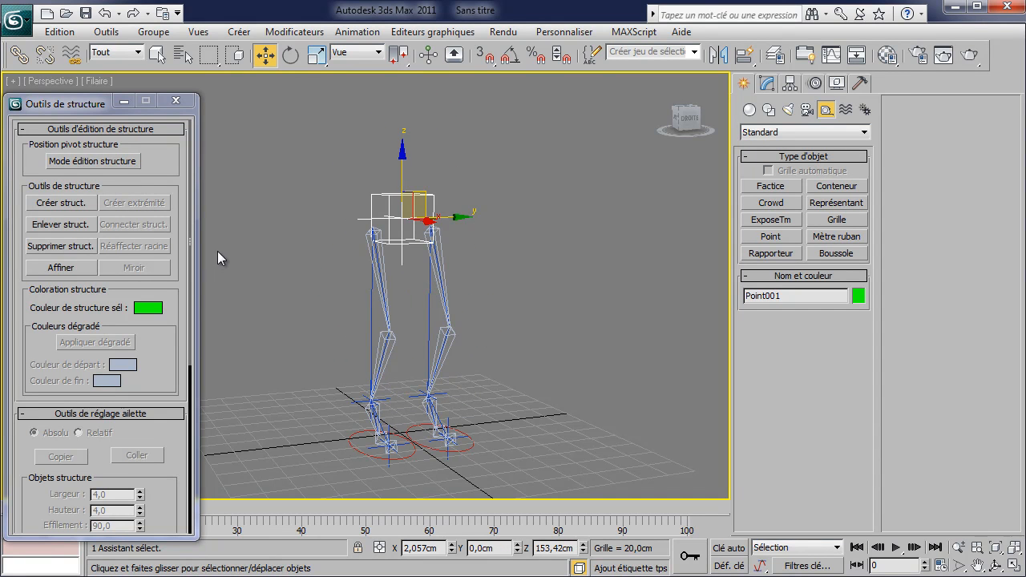
Store the current scene state with the Hold command.
{"action": "middle_click_drag", "start_coordinate": [365, 291], "coordinate": [235, 237], "text": "alt"}
{"action": "left_click", "coordinate": [59, 32]}
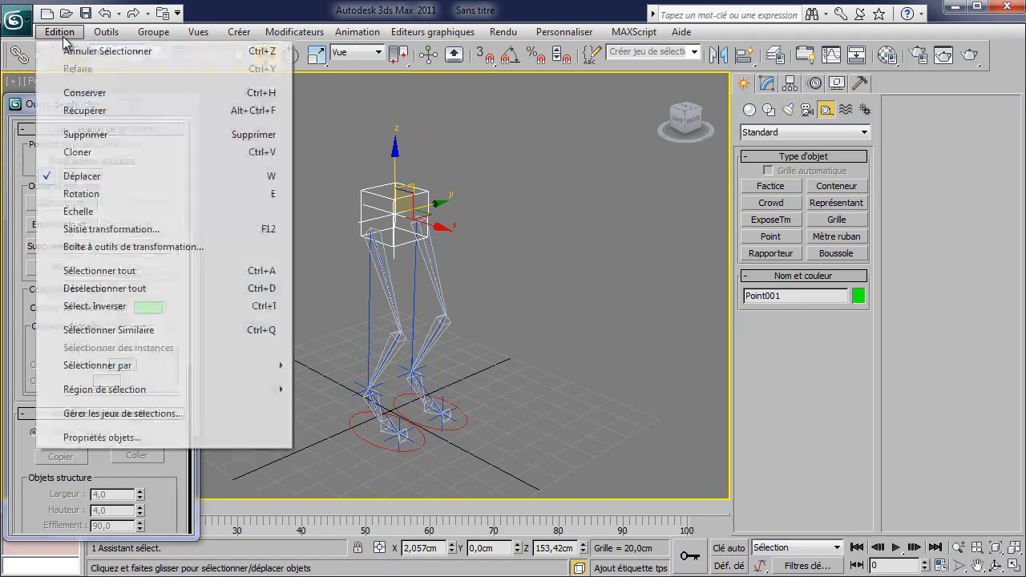
{"action": "left_click", "coordinate": [85, 93]}
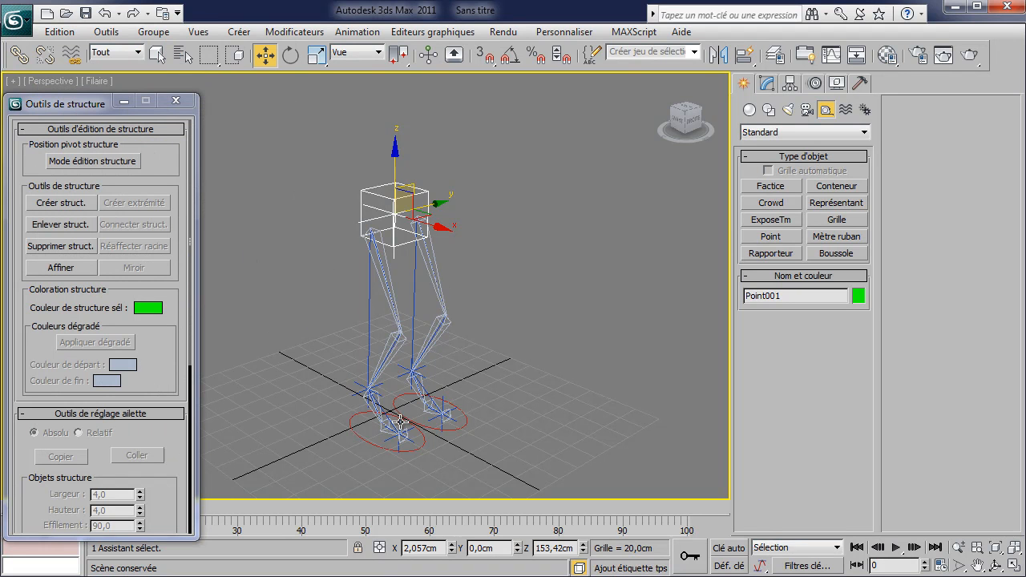
In the front view, start bone creation with SplineIKSolver assigned to children and root.
{"action": "key", "text": "l"}
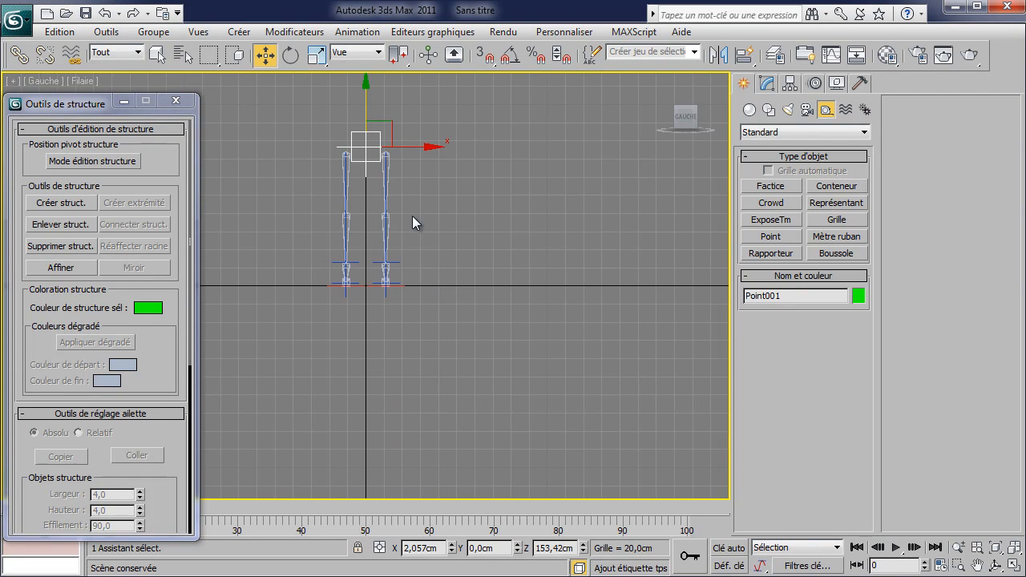
{"action": "key", "text": "f"}
{"action": "middle_click_drag", "start_coordinate": [362, 181], "coordinate": [399, 330]}
{"action": "scroll", "coordinate": [423, 321], "scroll_direction": "up", "scroll_amount": 2}
{"action": "middle_click_drag", "start_coordinate": [461, 304], "coordinate": [423, 245]}
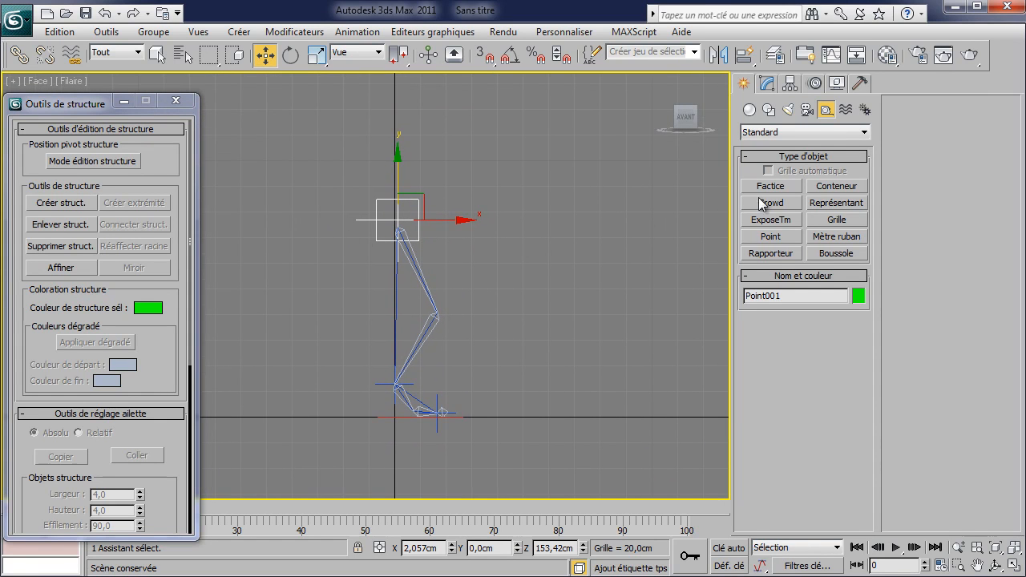
{"action": "left_click", "coordinate": [865, 109]}
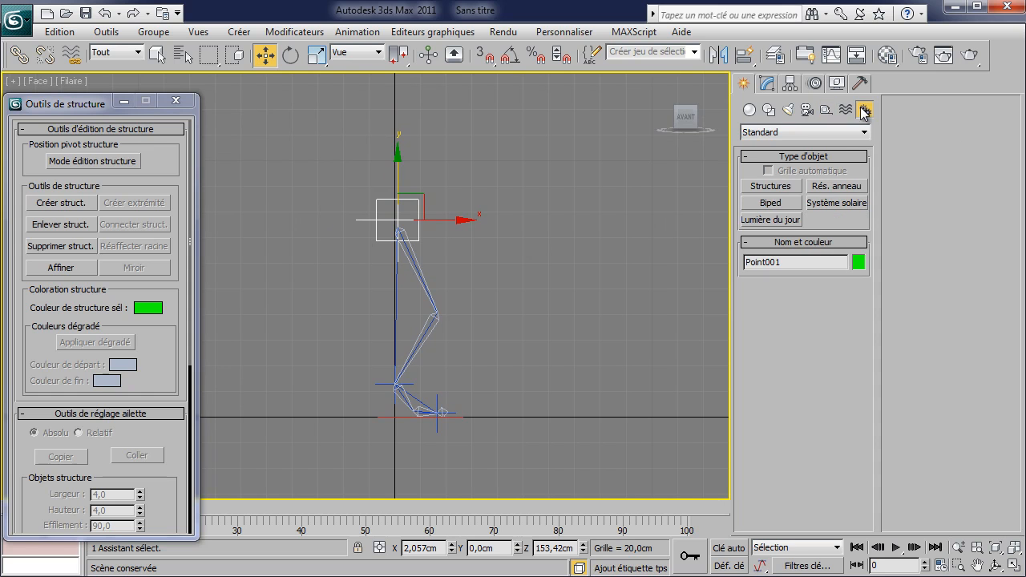
{"action": "left_click", "coordinate": [763, 186]}
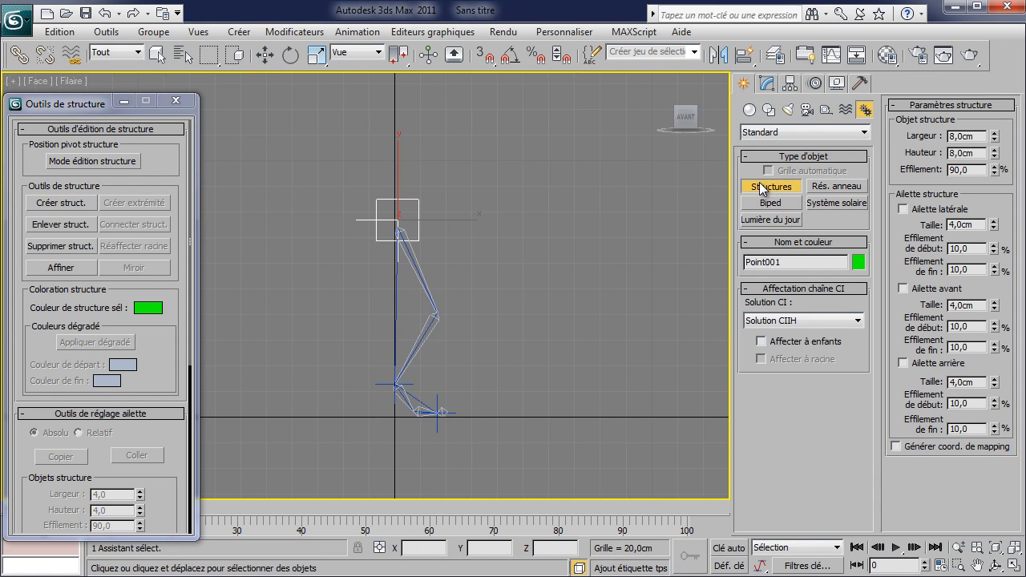
{"action": "left_click", "coordinate": [776, 321]}
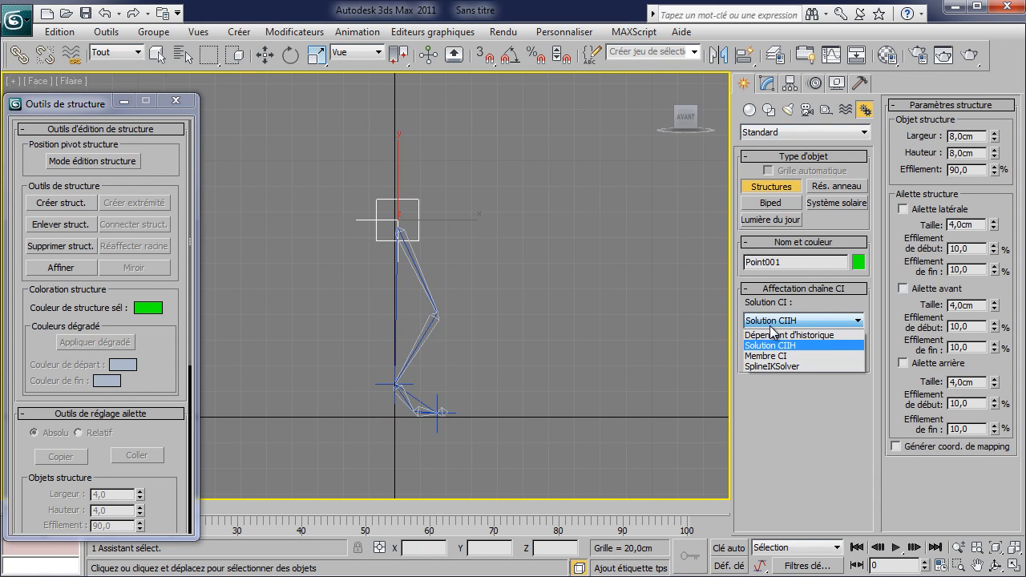
{"action": "left_click", "coordinate": [777, 366]}
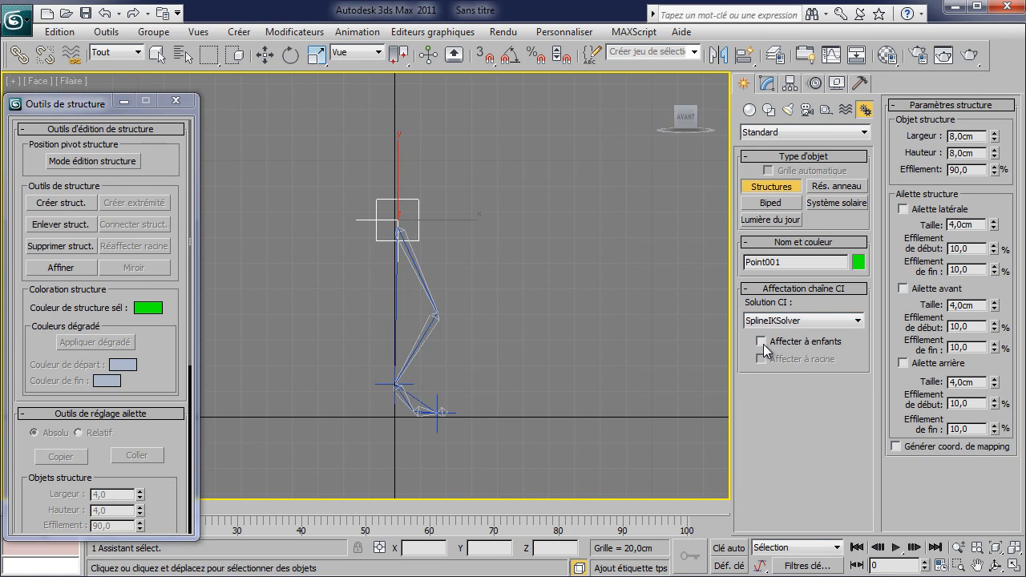
{"action": "left_click", "coordinate": [762, 341]}
Draw a curved three-bone spine chain upward from the pelvis point helper and end the chain.
{"action": "middle_click_drag", "start_coordinate": [477, 312], "coordinate": [485, 405]}
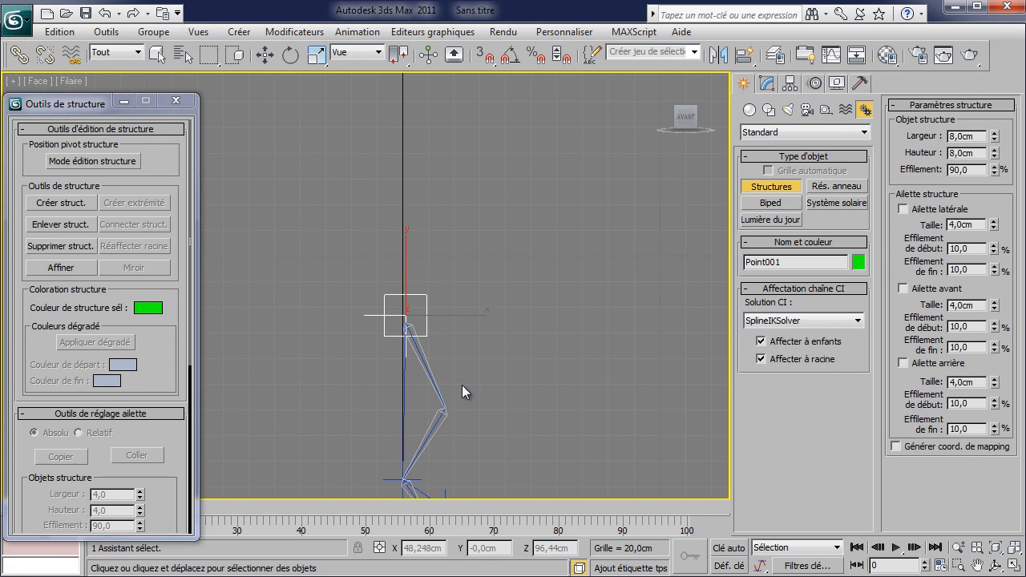
{"action": "left_click", "coordinate": [399, 307]}
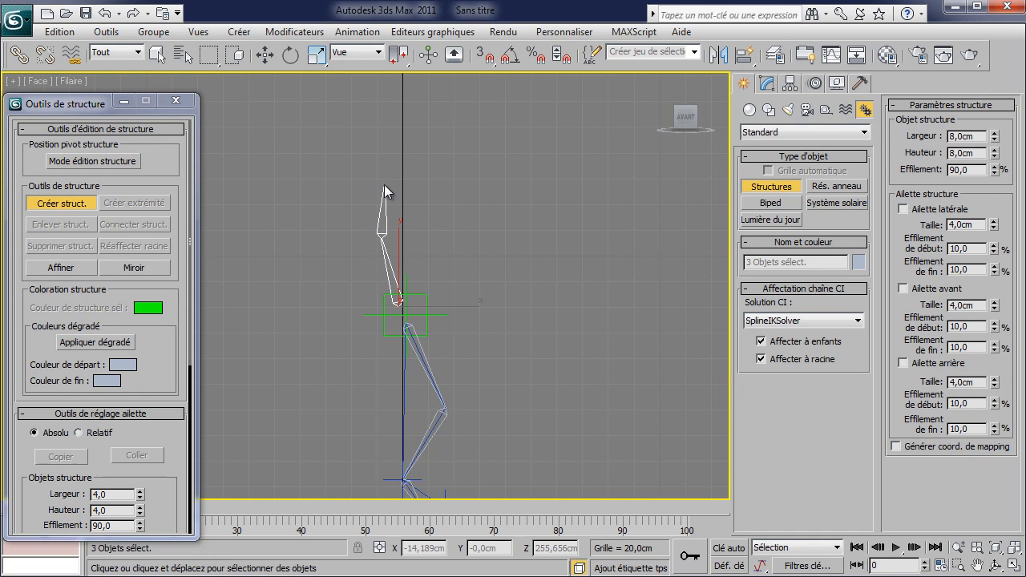
{"action": "left_click", "coordinate": [404, 140]}
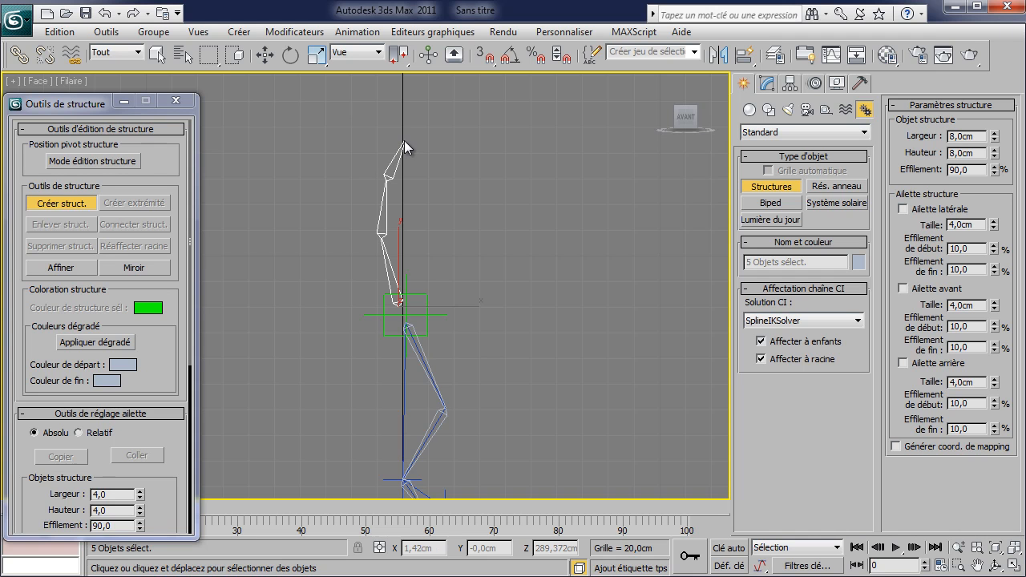
{"action": "right_click", "coordinate": [453, 164]}
Create the spine's spline IK with 3 spline knots, keeping the Bézier curve and box helpers.
{"action": "left_click_drag", "start_coordinate": [92, 6], "coordinate": [575, 117]}
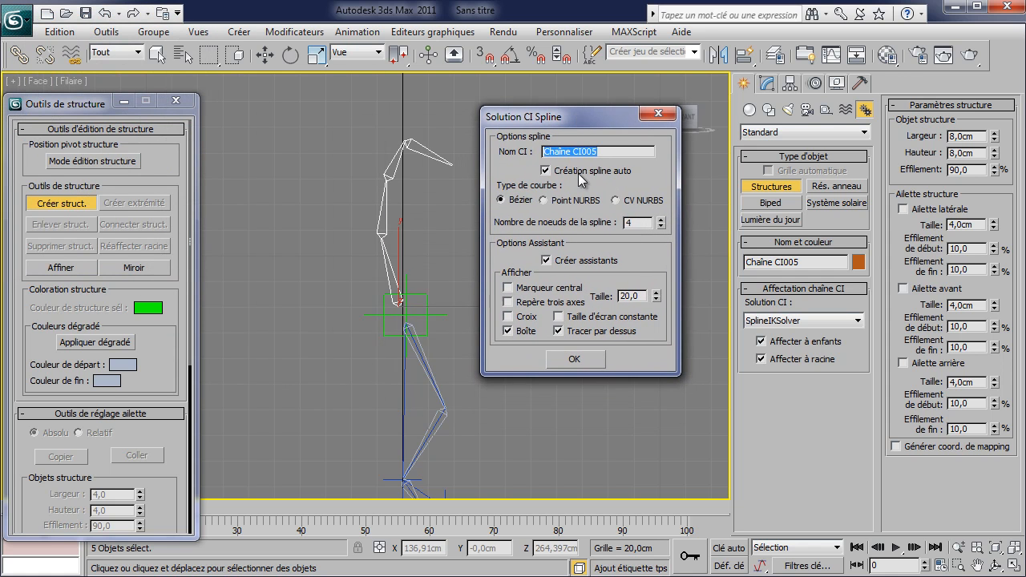
{"action": "left_click", "coordinate": [662, 227]}
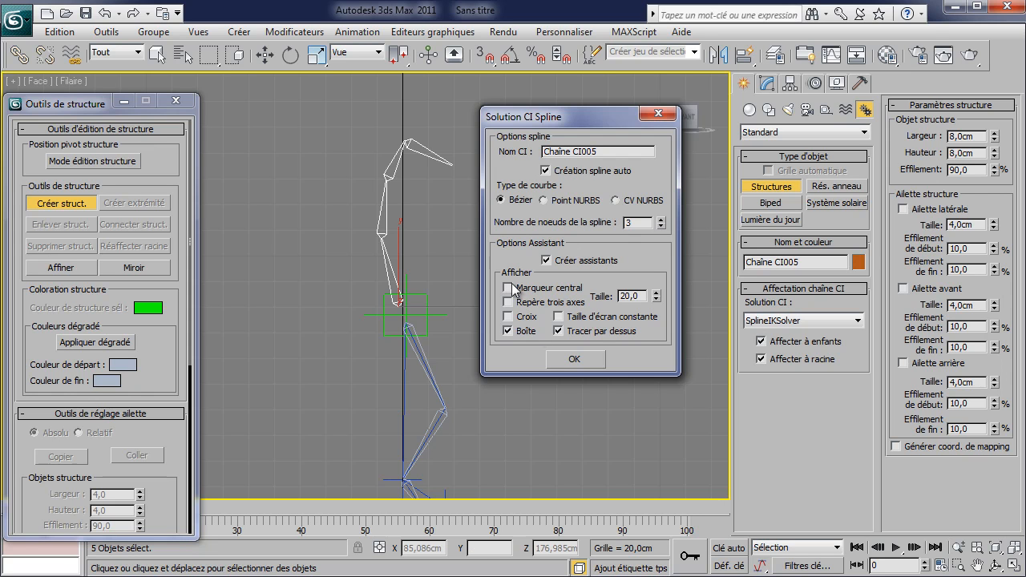
{"action": "left_click", "coordinate": [576, 359]}
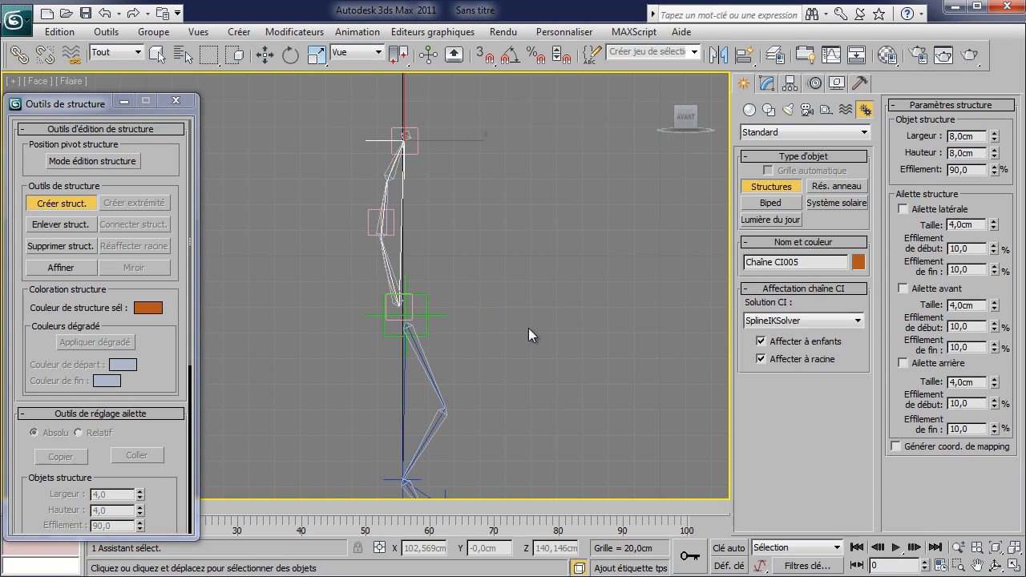
Test the spine's base box helper by moving it up and away from the pelvis helper.
{"action": "middle_click_drag", "start_coordinate": [434, 308], "coordinate": [426, 309]}
{"action": "scroll", "coordinate": [426, 309], "scroll_direction": "up", "scroll_amount": 2}
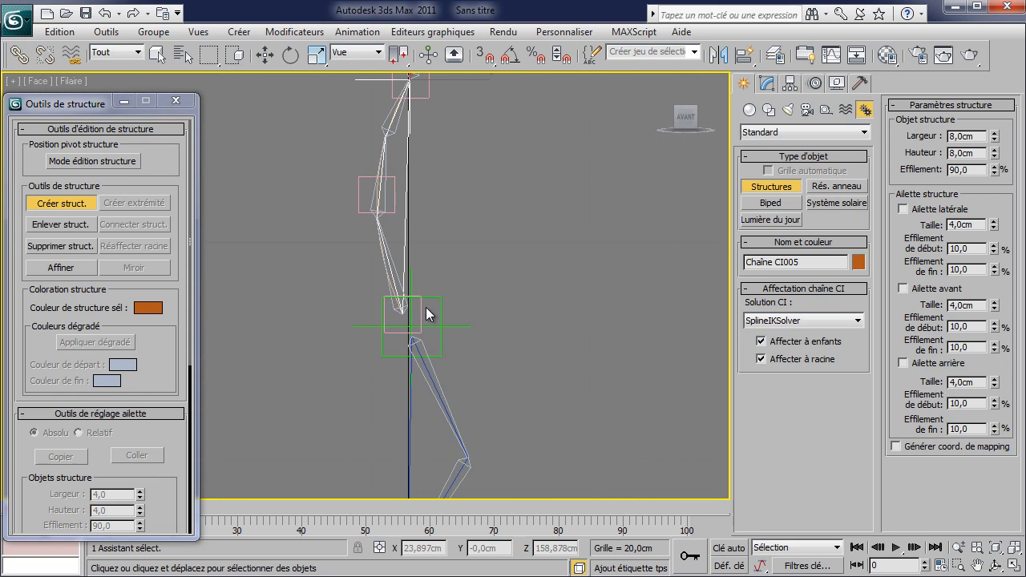
{"action": "key", "text": "w"}
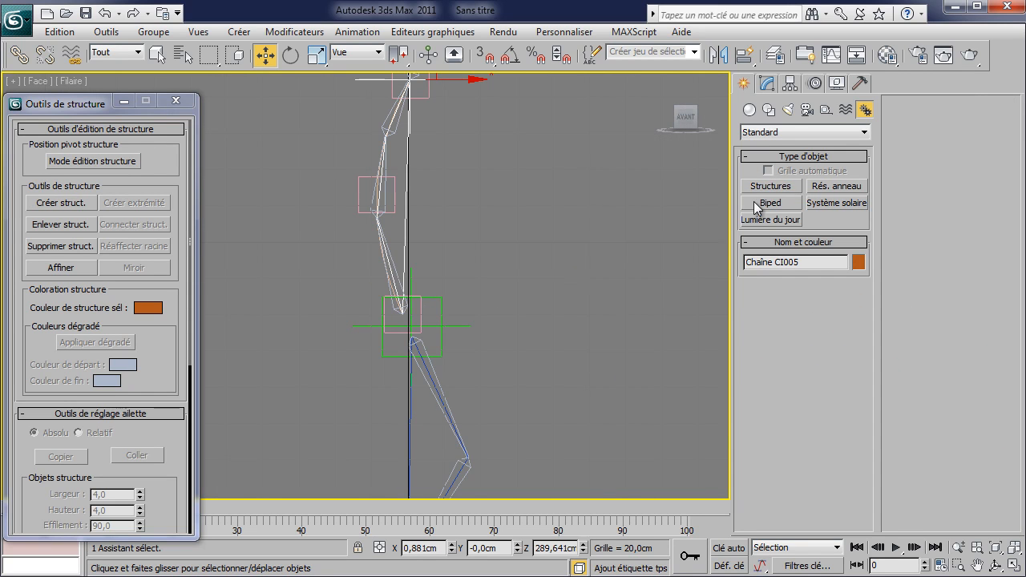
{"action": "left_click", "coordinate": [420, 305]}
{"action": "left_click_drag", "start_coordinate": [434, 293], "coordinate": [389, 203]}
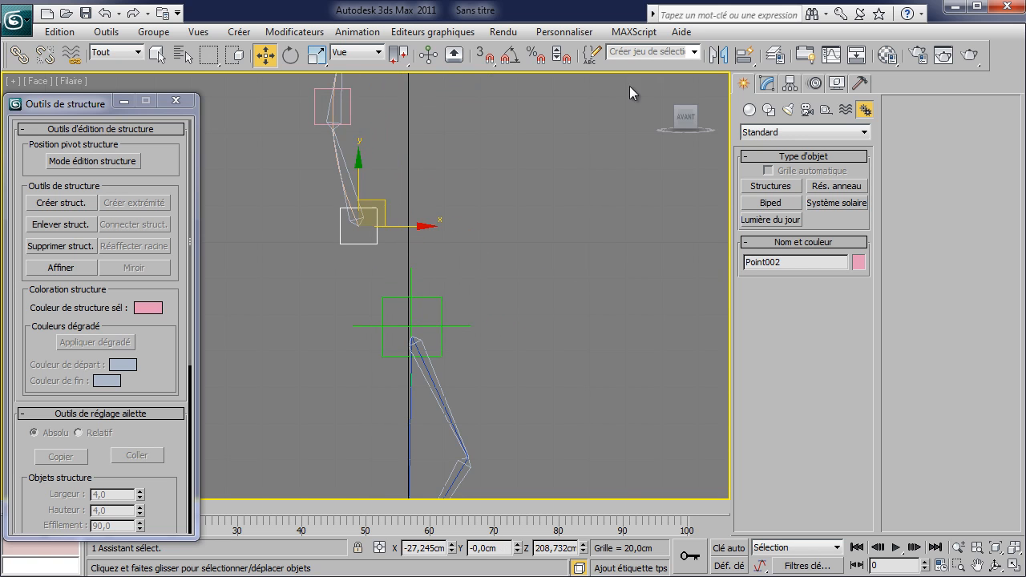
Align the spine's base helper to the pelvis point helper, settle it at about X -1.5 cm, Z 156.1 cm, and link it to the pelvis helper.
{"action": "left_click", "coordinate": [746, 56]}
{"action": "left_click", "coordinate": [441, 300]}
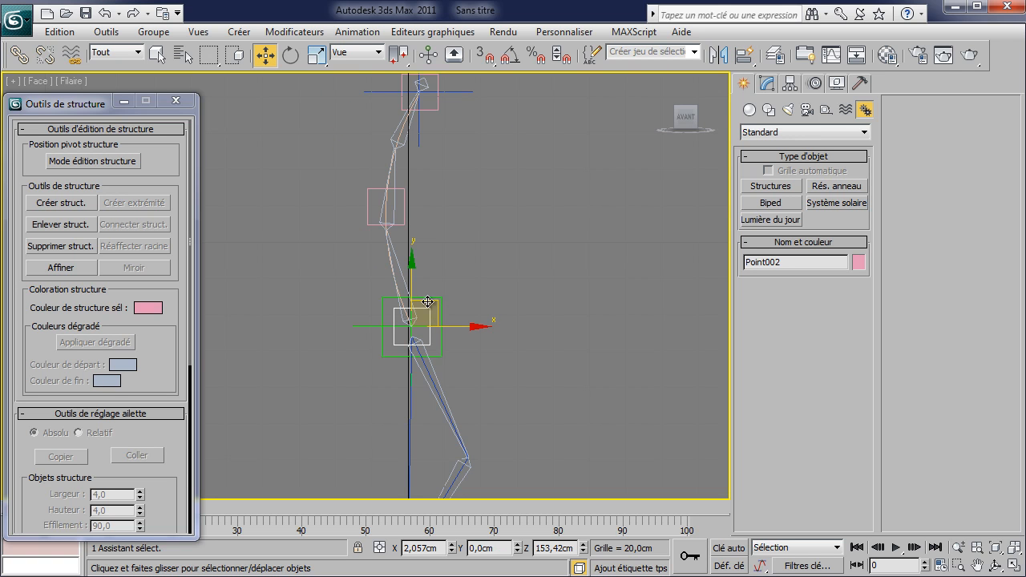
{"action": "left_click_drag", "start_coordinate": [431, 297], "coordinate": [425, 293]}
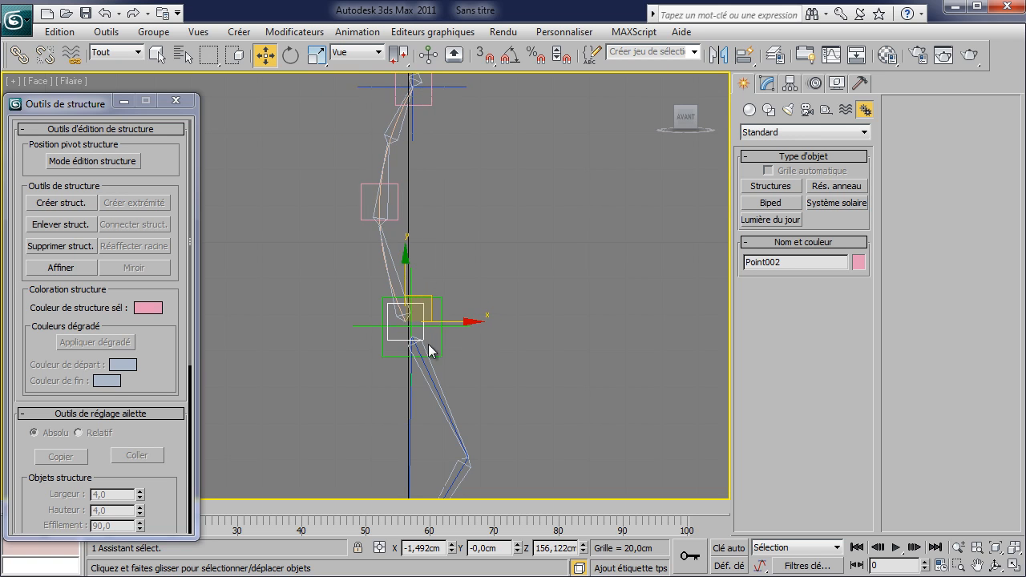
{"action": "left_click", "coordinate": [19, 55]}
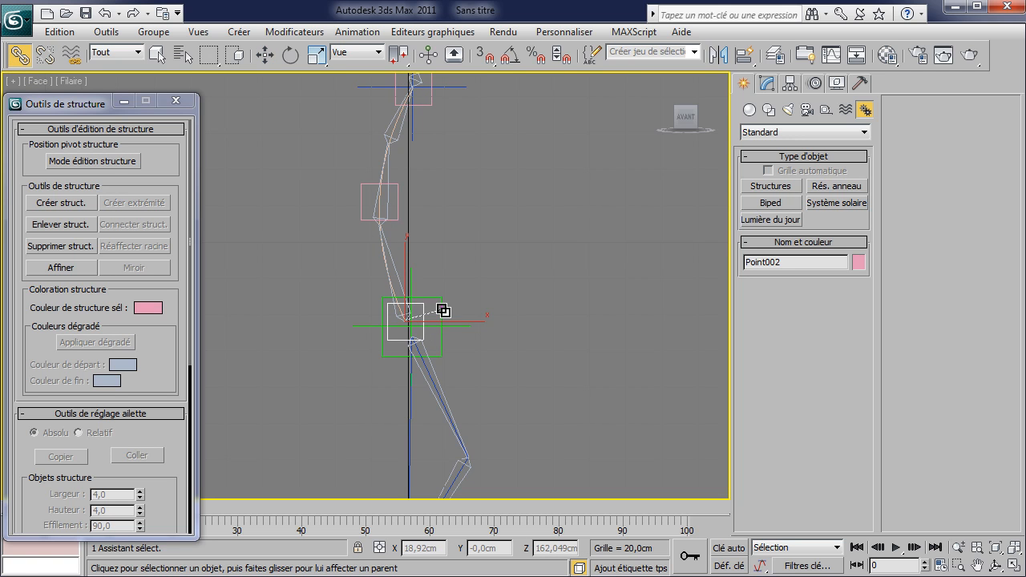
{"action": "middle_click_drag", "start_coordinate": [443, 296], "coordinate": [436, 327]}
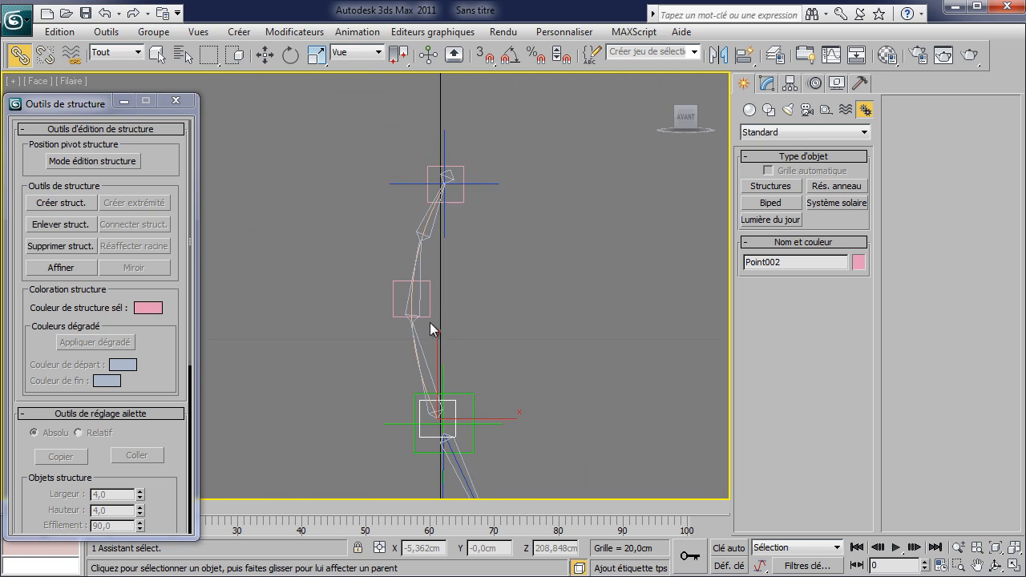
Test the spine's bending by moving its middle and top box helpers.
{"action": "left_click", "coordinate": [429, 315]}
{"action": "right_click", "coordinate": [429, 315]}
{"action": "left_click", "coordinate": [466, 335]}
{"action": "mouse_move", "coordinate": [440, 279]}
{"action": "left_mouse_down"}
{"action": "mouse_move", "coordinate": [411, 293]}
{"action": "mouse_move", "coordinate": [464, 261]}
{"action": "mouse_move", "coordinate": [450, 302]}
{"action": "mouse_move", "coordinate": [450, 275]}
{"action": "mouse_move", "coordinate": [440, 280]}
{"action": "left_mouse_up"}
{"action": "left_click", "coordinate": [457, 199]}
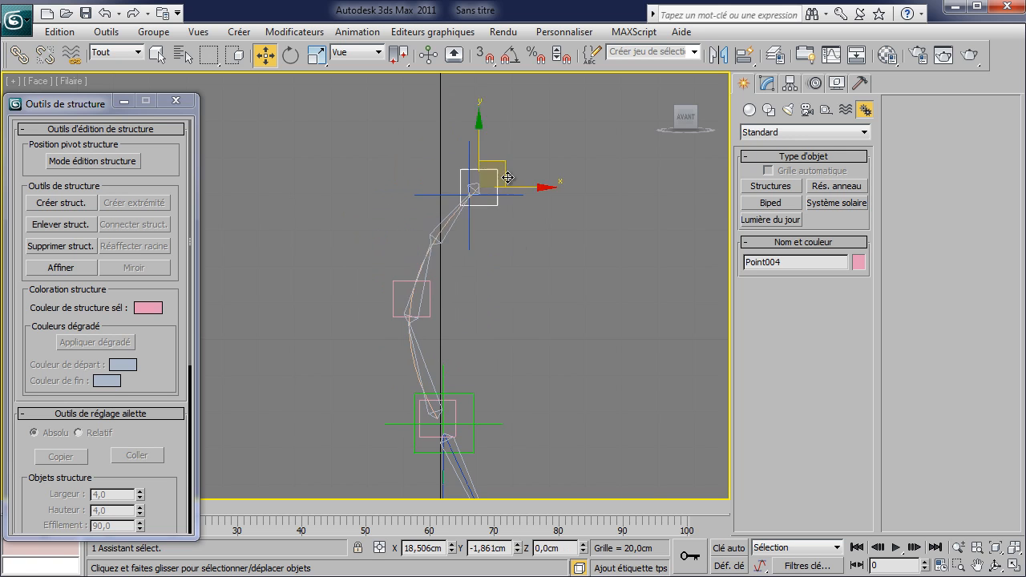
Scale down the spine's spline IK chain goal marker at the top of the spine and deselect it.
{"action": "left_click", "coordinate": [441, 225]}
{"action": "right_click", "coordinate": [447, 224]}
{"action": "left_click", "coordinate": [480, 265]}
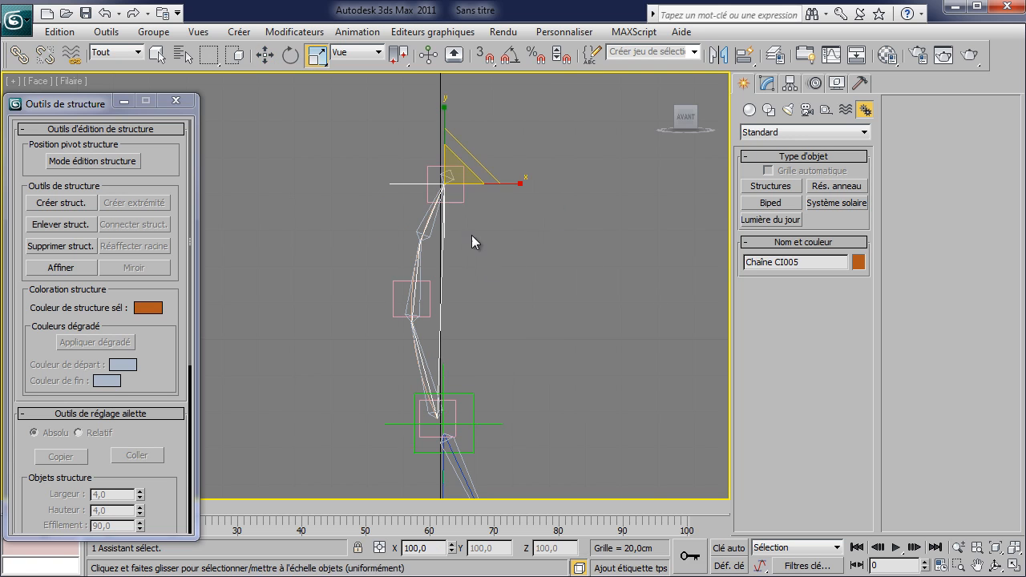
{"action": "left_click_drag", "start_coordinate": [458, 172], "coordinate": [361, 576]}
{"action": "left_click", "coordinate": [491, 218]}
Try out the top spine helper with the Move tool in the front view, and select the base and middle helpers.
{"action": "left_click", "coordinate": [457, 198]}
{"action": "right_click", "coordinate": [471, 177]}
{"action": "left_click", "coordinate": [497, 182]}
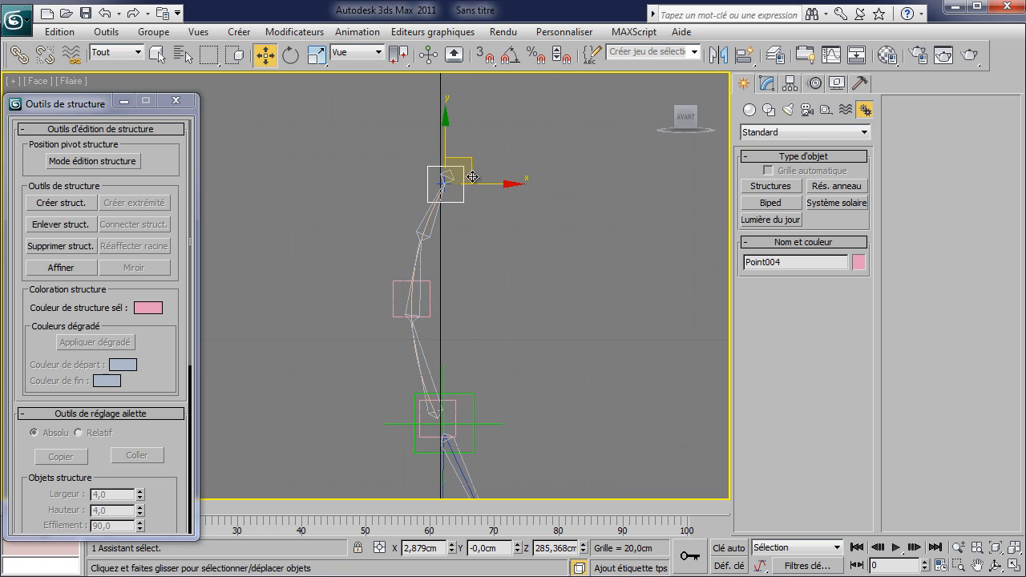
{"action": "mouse_move", "coordinate": [467, 158]}
{"action": "left_mouse_down"}
{"action": "mouse_move", "coordinate": [494, 184]}
{"action": "mouse_move", "coordinate": [364, 196]}
{"action": "mouse_move", "coordinate": [563, 283]}
{"action": "mouse_move", "coordinate": [466, 157]}
{"action": "left_mouse_up"}
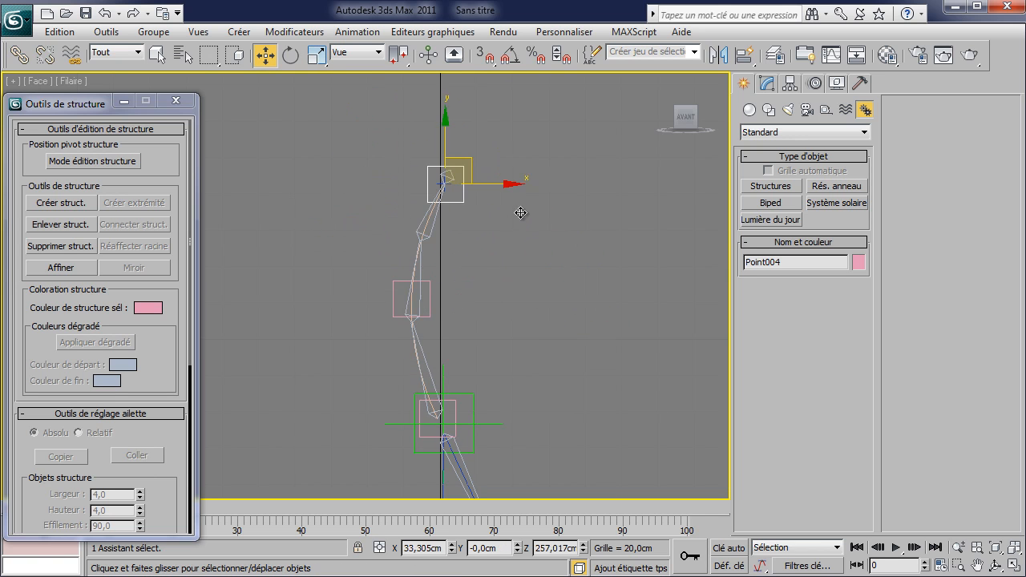
{"action": "left_click", "coordinate": [422, 416]}
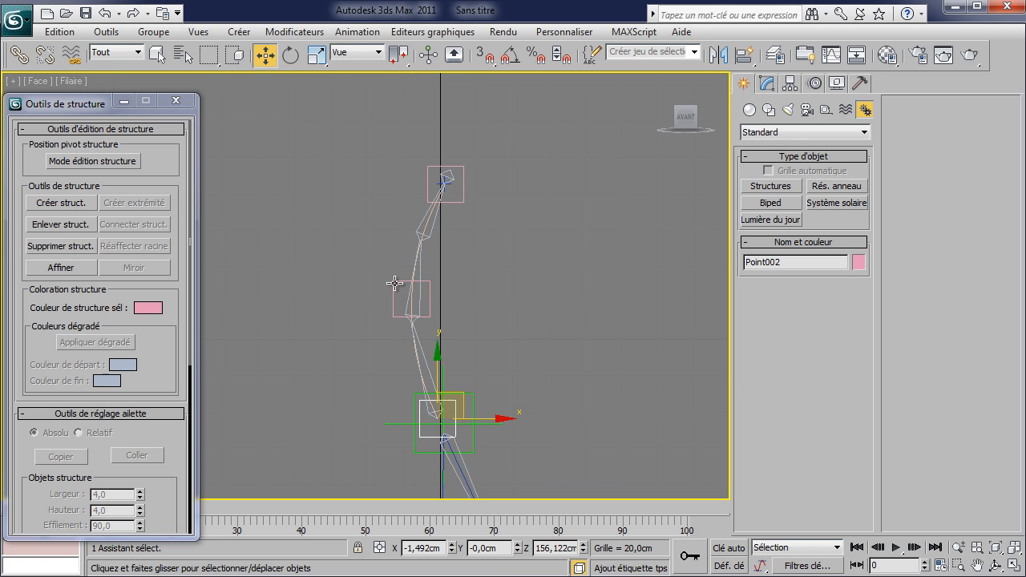
{"action": "left_click", "coordinate": [398, 297]}
In the perspective view, test-move the top spine helper along the vertical axis and cancel the move.
{"action": "middle_click_drag", "start_coordinate": [525, 306], "coordinate": [473, 201]}
{"action": "scroll", "coordinate": [474, 202], "scroll_direction": "down", "scroll_amount": 2}
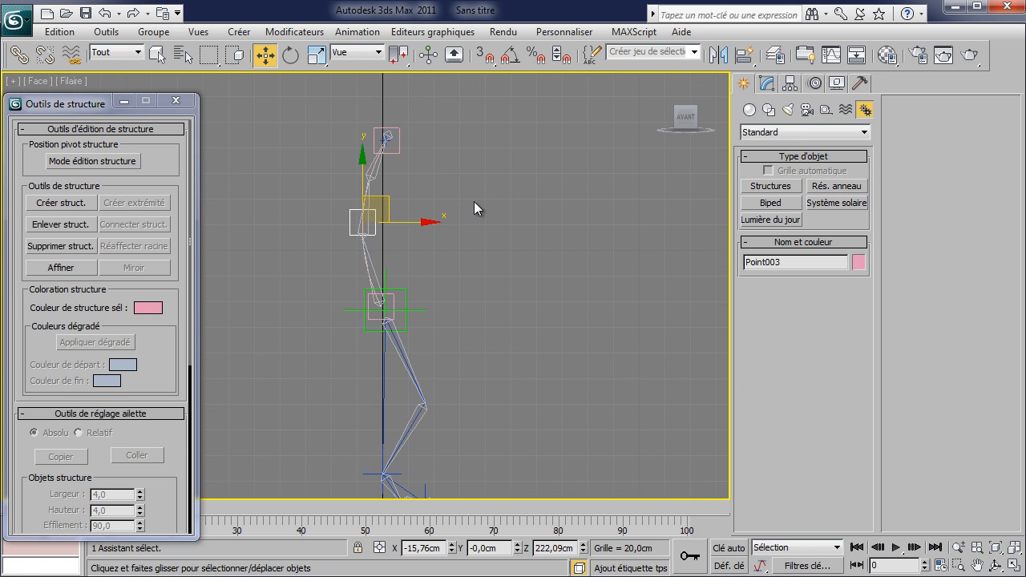
{"action": "key", "text": "p"}
{"action": "middle_click_drag", "start_coordinate": [446, 168], "coordinate": [472, 215], "text": "alt"}
{"action": "left_click", "coordinate": [401, 154]}
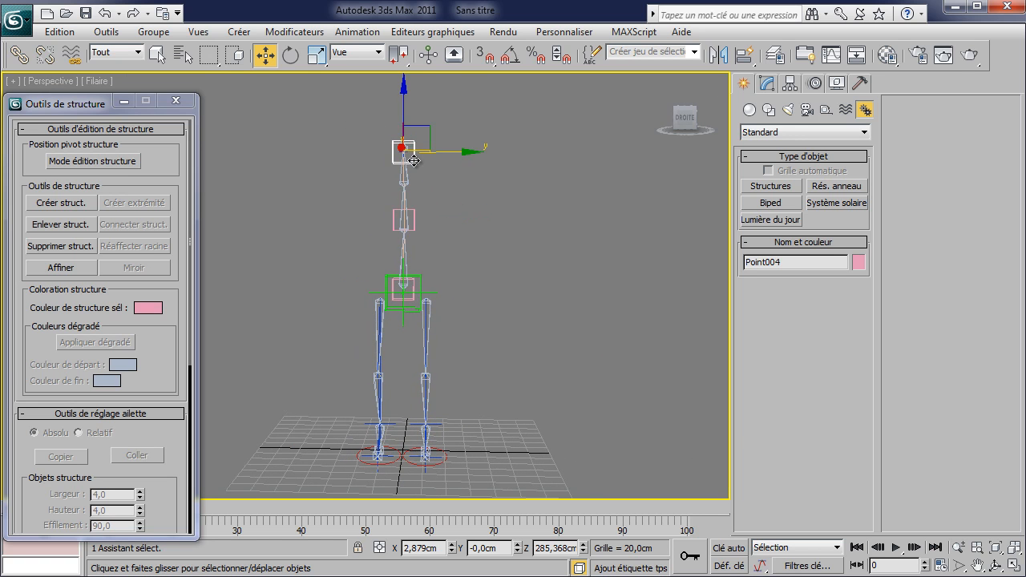
{"action": "mouse_move", "coordinate": [398, 103]}
{"action": "left_mouse_down"}
{"action": "mouse_move", "coordinate": [397, 166]}
{"action": "mouse_move", "coordinate": [399, 119]}
{"action": "left_mouse_up"}
{"action": "right_click", "coordinate": [398, 120]}
In the left view, start bone creation with Solution CIIH chosen and assignment to children disabled.
{"action": "middle_click_drag", "start_coordinate": [453, 198], "coordinate": [546, 213], "text": "alt"}
{"action": "key", "text": "f"}
{"action": "middle_click_drag", "start_coordinate": [476, 171], "coordinate": [468, 269]}
{"action": "key", "text": "l"}
{"action": "scroll", "coordinate": [447, 288], "scroll_direction": "up", "scroll_amount": 3}
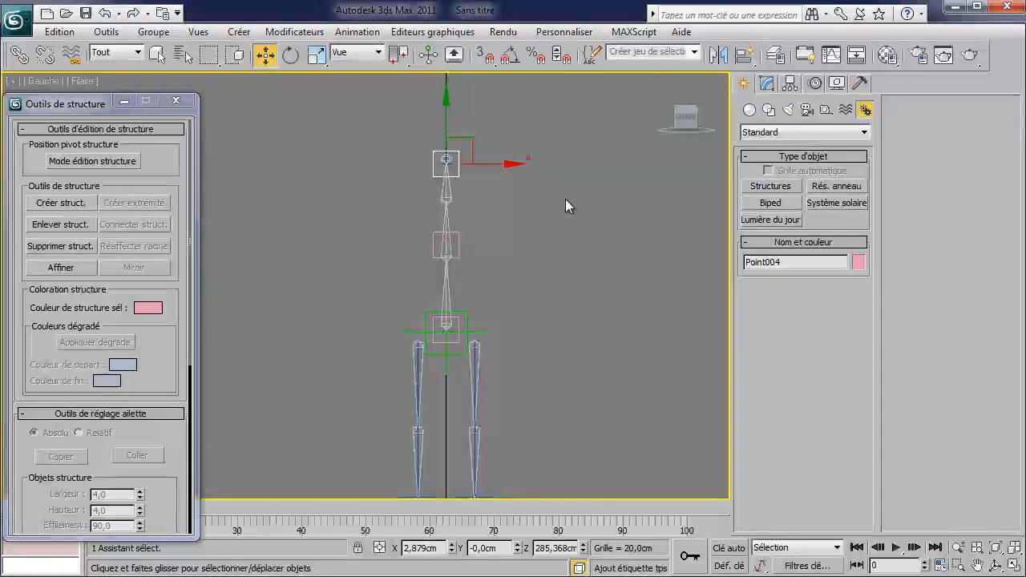
{"action": "left_click", "coordinate": [772, 186]}
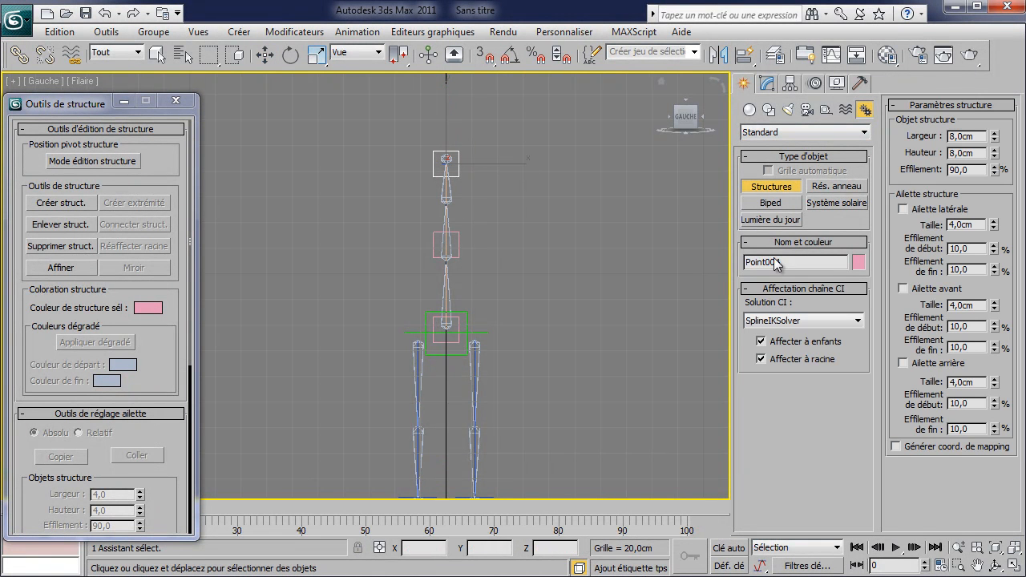
{"action": "left_click", "coordinate": [761, 342]}
{"action": "left_click", "coordinate": [782, 321]}
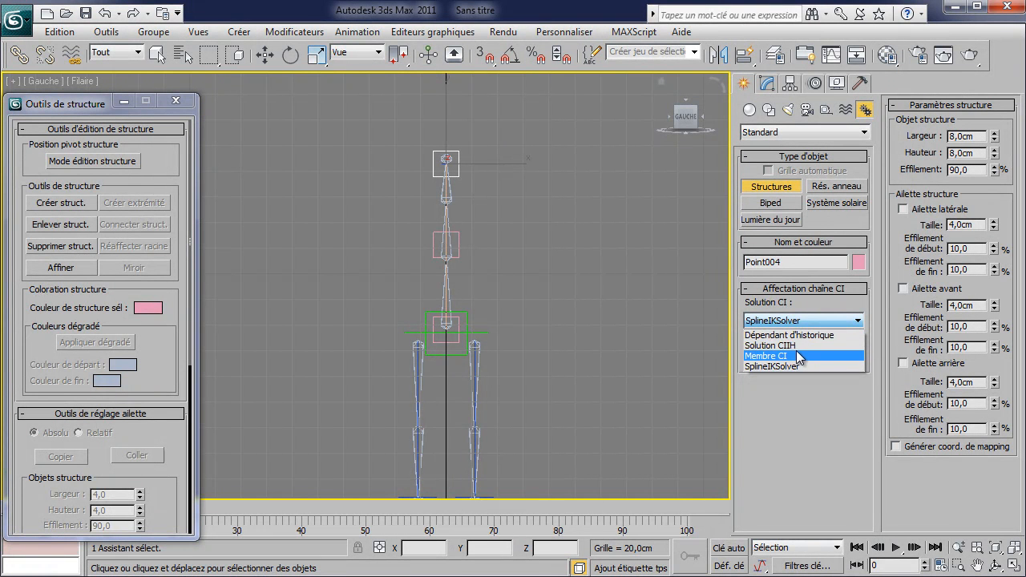
{"action": "left_click", "coordinate": [770, 346]}
Draw a horizontal arm chain of clavicle, upper arm and forearm bones outward from the top spine helper, and end the chain.
{"action": "middle_click_drag", "start_coordinate": [493, 267], "coordinate": [598, 284]}
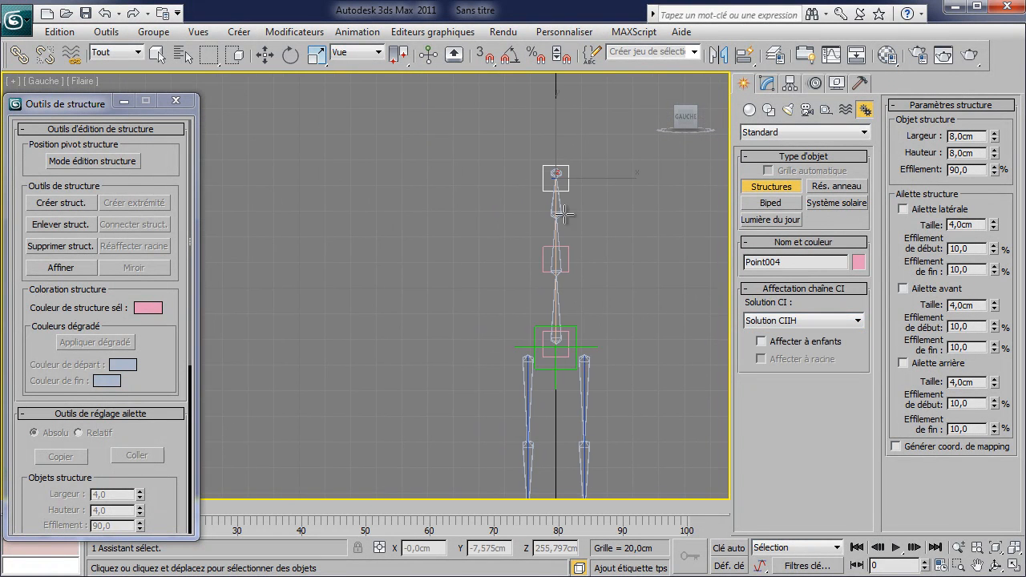
{"action": "left_click", "coordinate": [554, 174]}
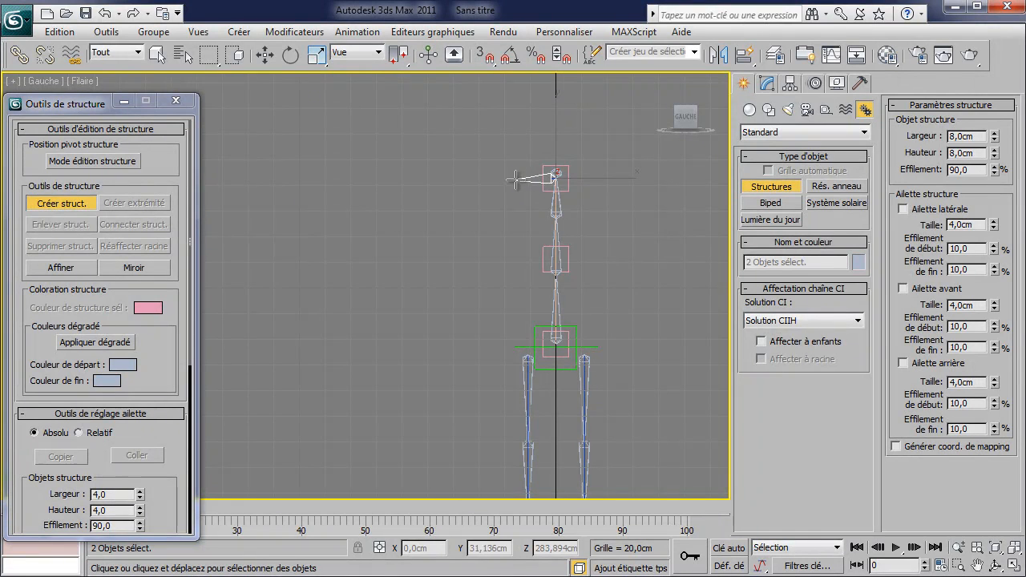
{"action": "left_click", "coordinate": [522, 174]}
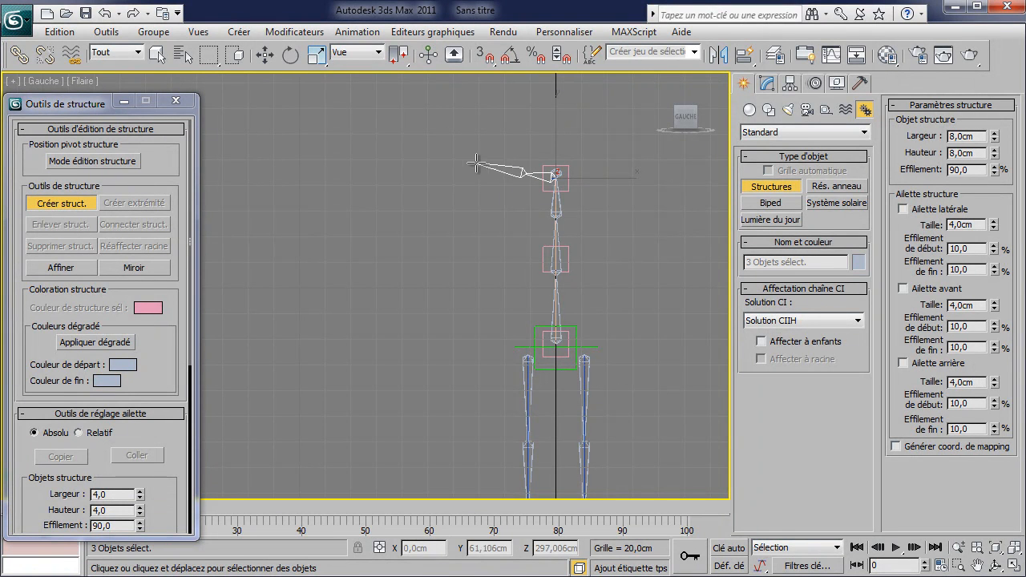
{"action": "left_click", "coordinate": [433, 174]}
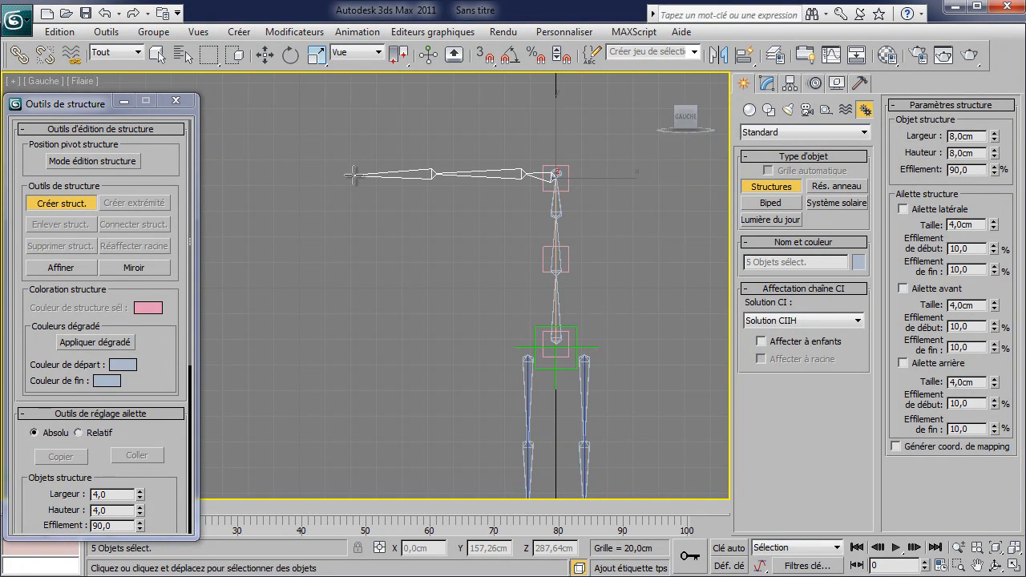
{"action": "right_click", "coordinate": [353, 175]}
In bone edit mode, adjust the elbow joint and shorten the forearm, placing the end bone at about Y 142.8 cm, Z 287.4 cm.
{"action": "middle_click_drag", "start_coordinate": [397, 200], "coordinate": [367, 133]}
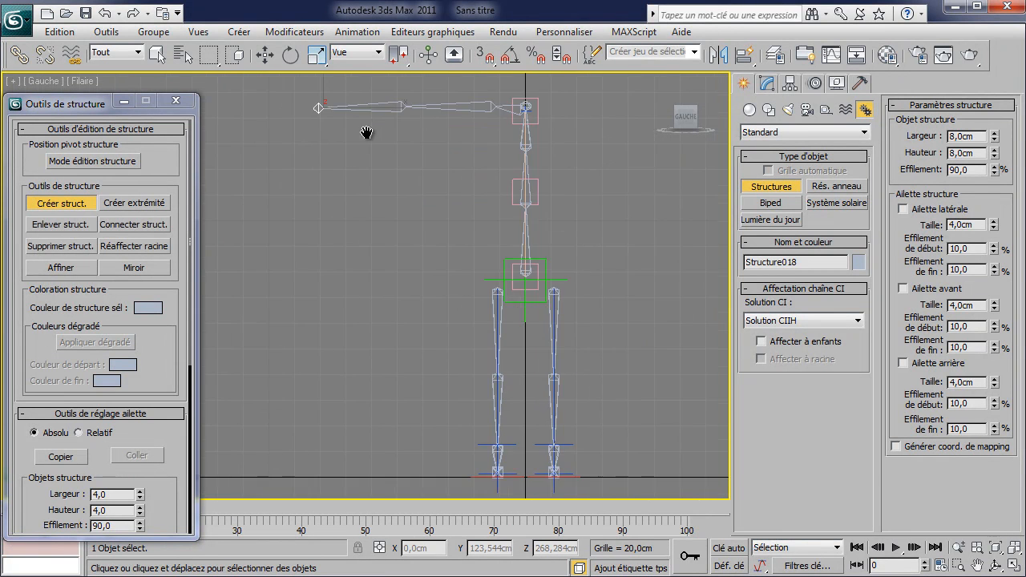
{"action": "scroll", "coordinate": [377, 144], "scroll_direction": "down", "scroll_amount": 2}
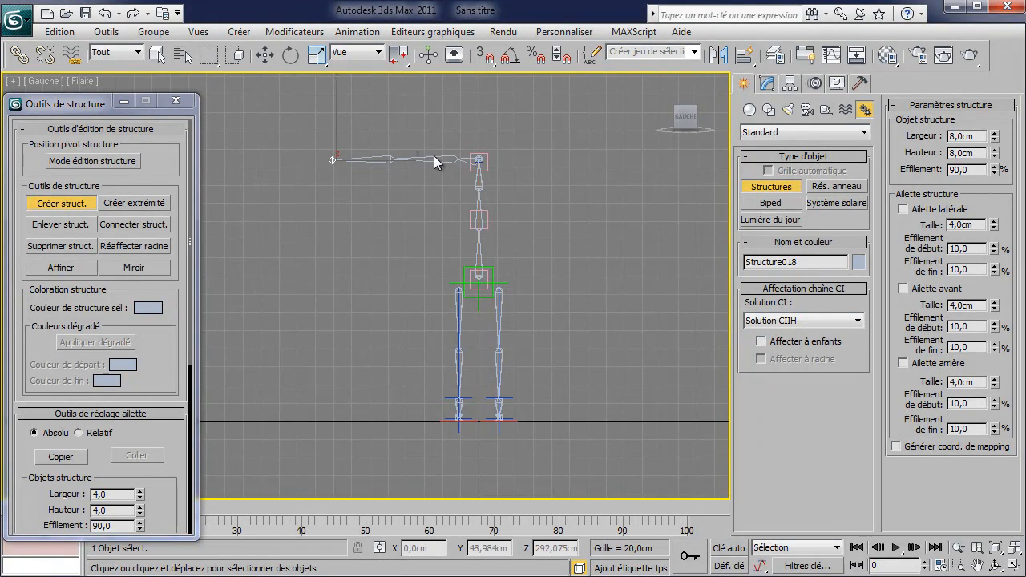
{"action": "left_click", "coordinate": [295, 32]}
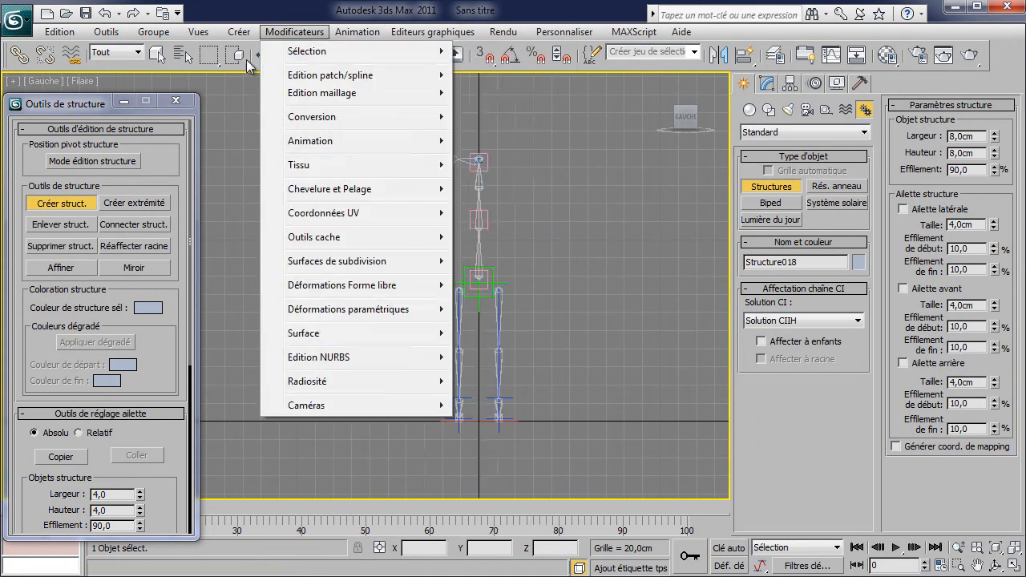
{"action": "left_click", "coordinate": [66, 162]}
{"action": "scroll", "coordinate": [382, 154], "scroll_direction": "up", "scroll_amount": 2}
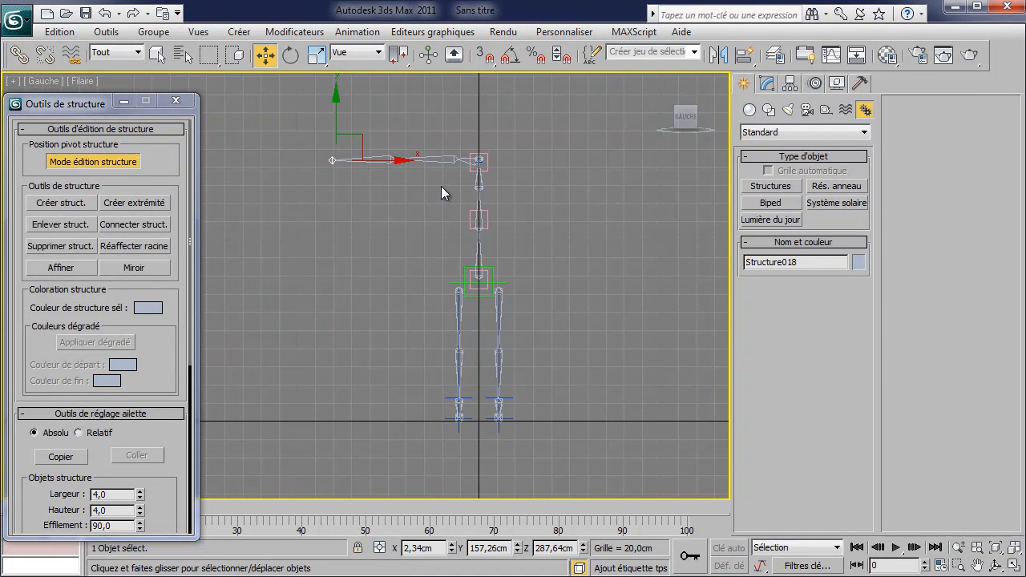
{"action": "left_click", "coordinate": [392, 109]}
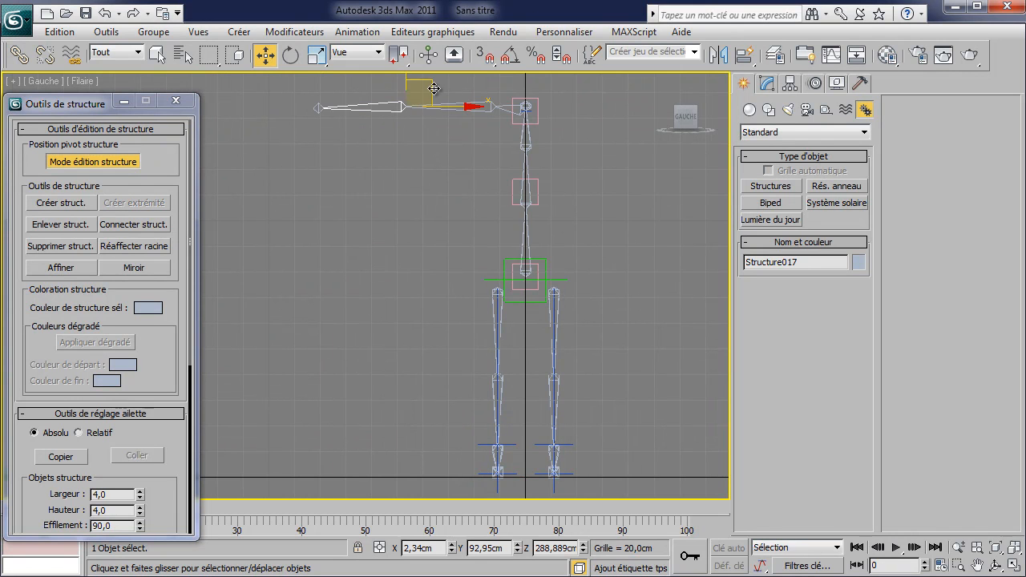
{"action": "left_click_drag", "start_coordinate": [449, 88], "coordinate": [446, 90]}
{"action": "left_click", "coordinate": [325, 106]}
{"action": "left_click_drag", "start_coordinate": [325, 106], "coordinate": [371, 97]}
Draw an upright box just beyond the arm's end bone in the left view.
{"action": "scroll", "coordinate": [449, 156], "scroll_direction": "down", "scroll_amount": 3}
{"action": "left_click", "coordinate": [750, 111]}
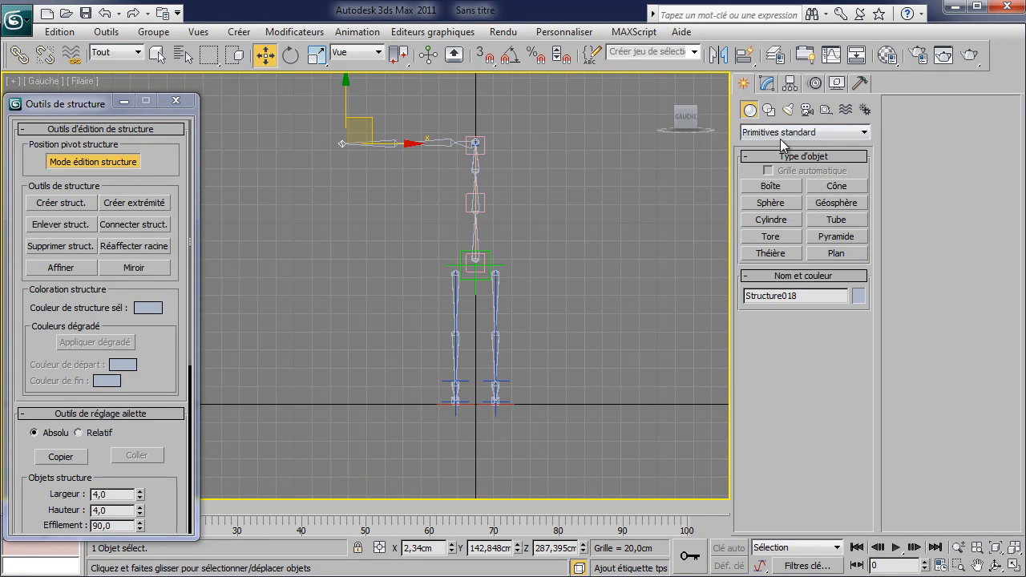
{"action": "left_click", "coordinate": [779, 186]}
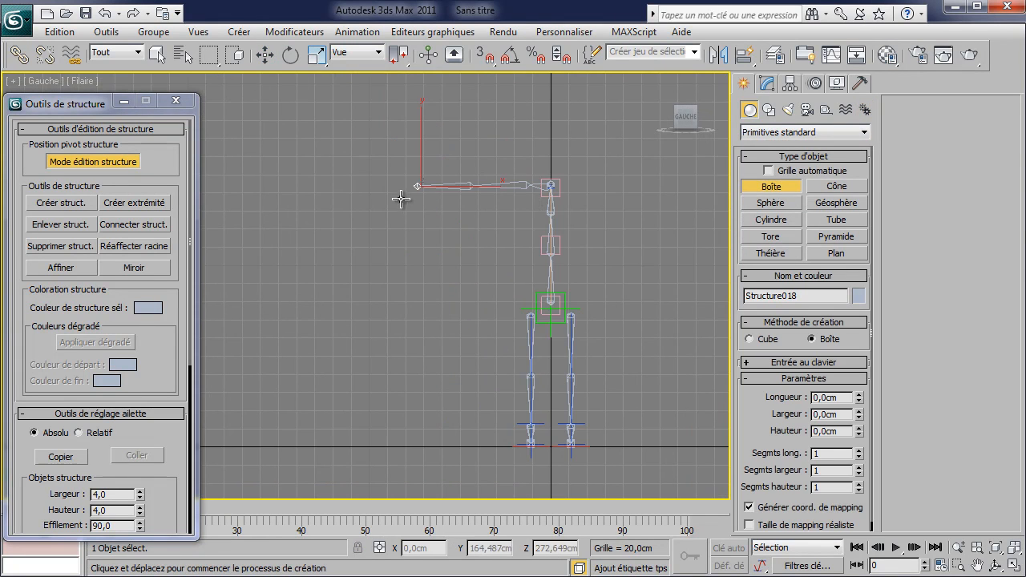
{"action": "scroll", "coordinate": [416, 183], "scroll_direction": "up", "scroll_amount": 4}
{"action": "middle_click_drag", "start_coordinate": [496, 126], "coordinate": [462, 328]}
{"action": "left_click_drag", "start_coordinate": [392, 244], "coordinate": [415, 302]}
{"action": "left_click", "coordinate": [404, 312]}
{"action": "key", "text": "w"}
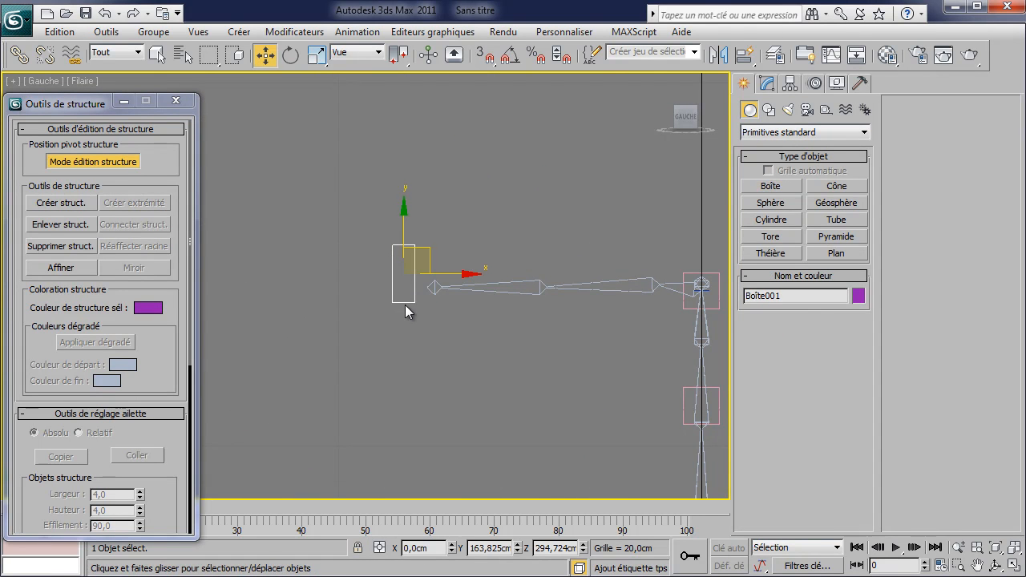
Switch to the perspective view and shade it with Lissage + Reflets.
{"action": "middle_click_drag", "start_coordinate": [396, 267], "coordinate": [324, 237]}
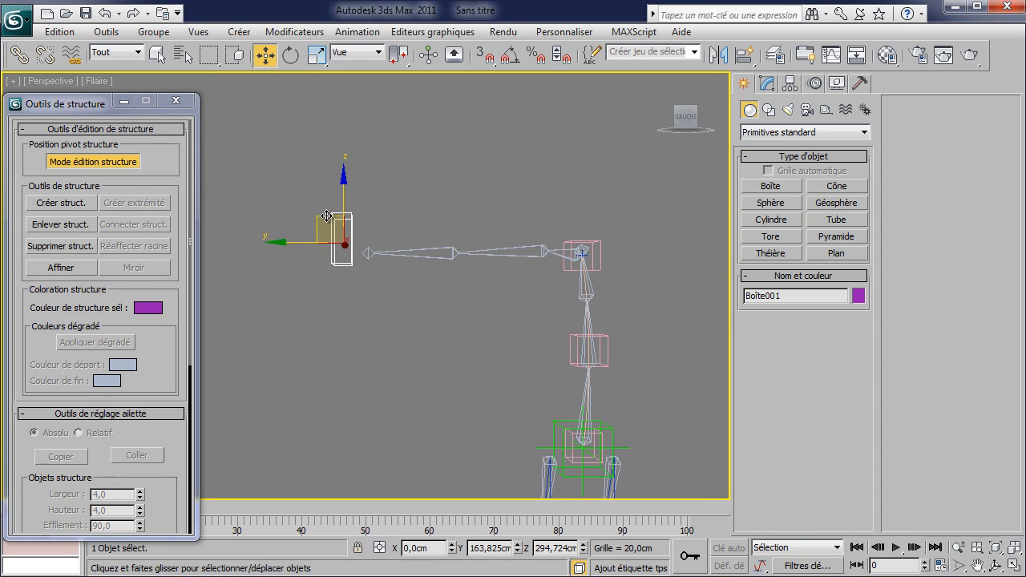
{"action": "left_click", "coordinate": [95, 82]}
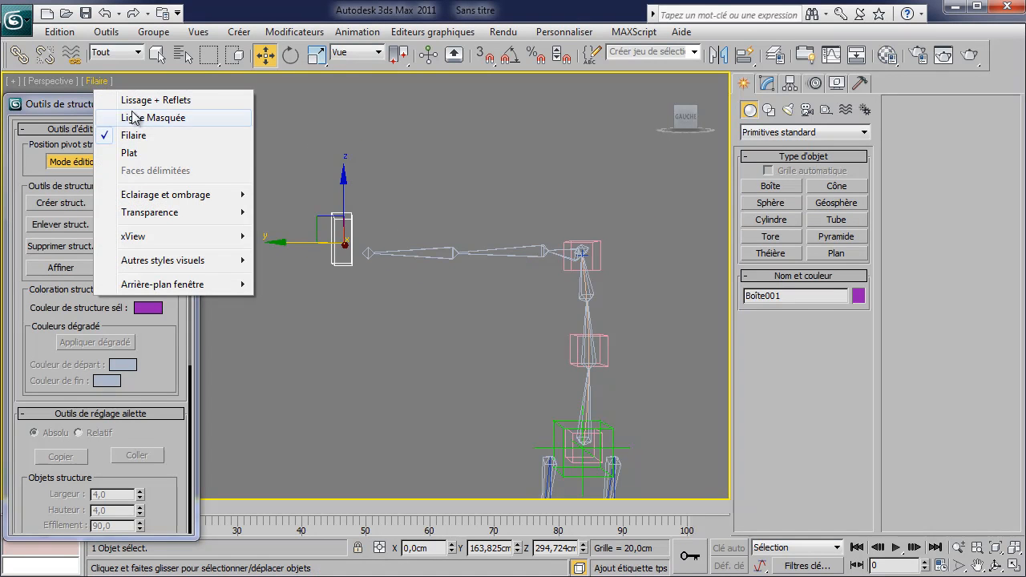
{"action": "left_click", "coordinate": [156, 102]}
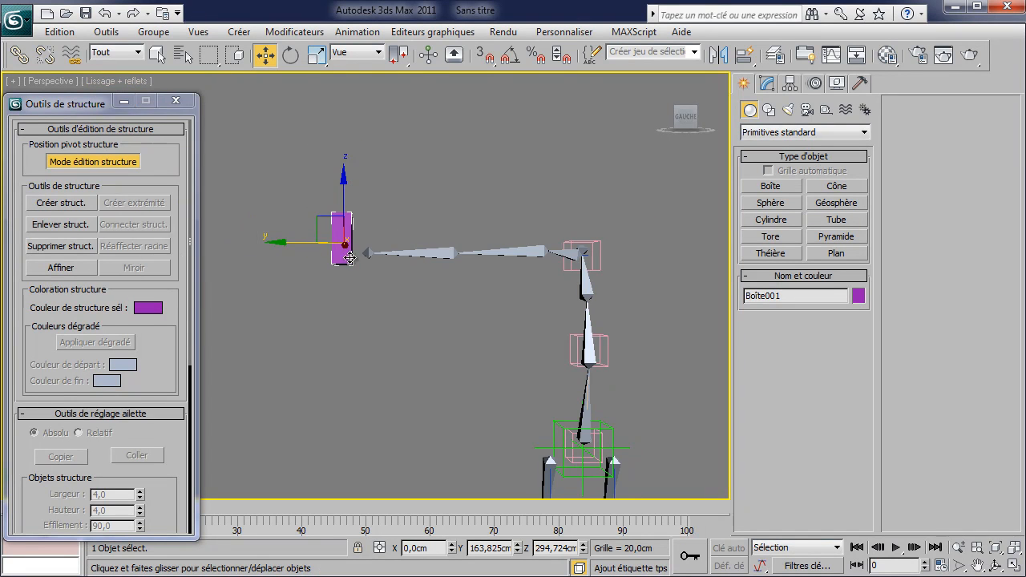
{"action": "middle_click_drag", "start_coordinate": [491, 243], "coordinate": [443, 210], "text": "alt"}
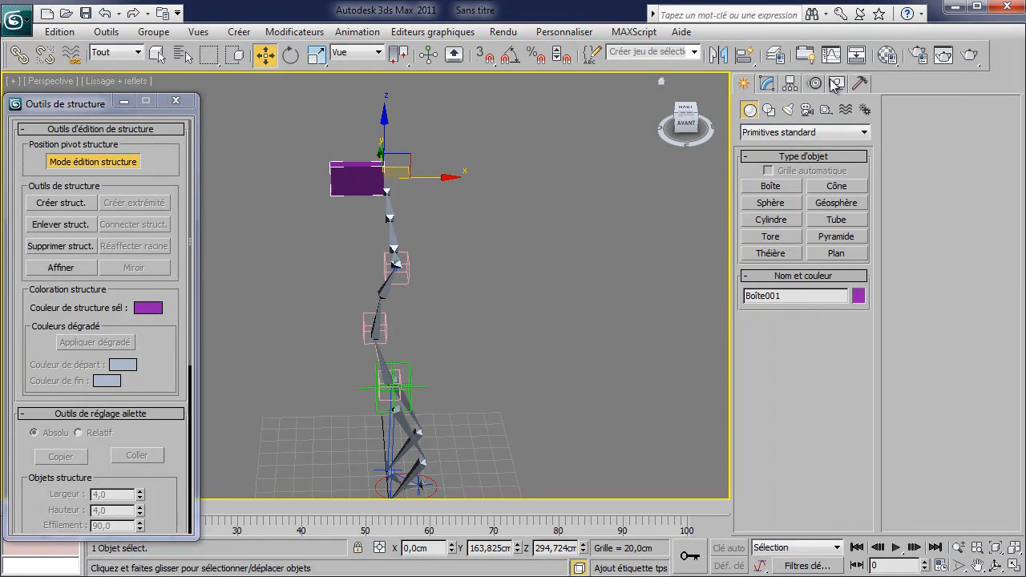
Resize the box to a length of 24.477 cm, width 7.17 cm and height 35.011 cm.
{"action": "left_click", "coordinate": [768, 83]}
{"action": "mouse_move", "coordinate": [858, 314]}
{"action": "left_mouse_down"}
{"action": "mouse_move", "coordinate": [863, 344]}
{"action": "mouse_move", "coordinate": [859, 305]}
{"action": "mouse_move", "coordinate": [864, 324]}
{"action": "left_mouse_up"}
{"action": "left_click_drag", "start_coordinate": [859, 272], "coordinate": [864, 283]}
Align the box to the arm's end bone at the wrist.
{"action": "middle_click_drag", "start_coordinate": [524, 195], "coordinate": [530, 243]}
{"action": "scroll", "coordinate": [531, 243], "scroll_direction": "up", "scroll_amount": 5}
{"action": "middle_click_drag", "start_coordinate": [441, 219], "coordinate": [443, 303]}
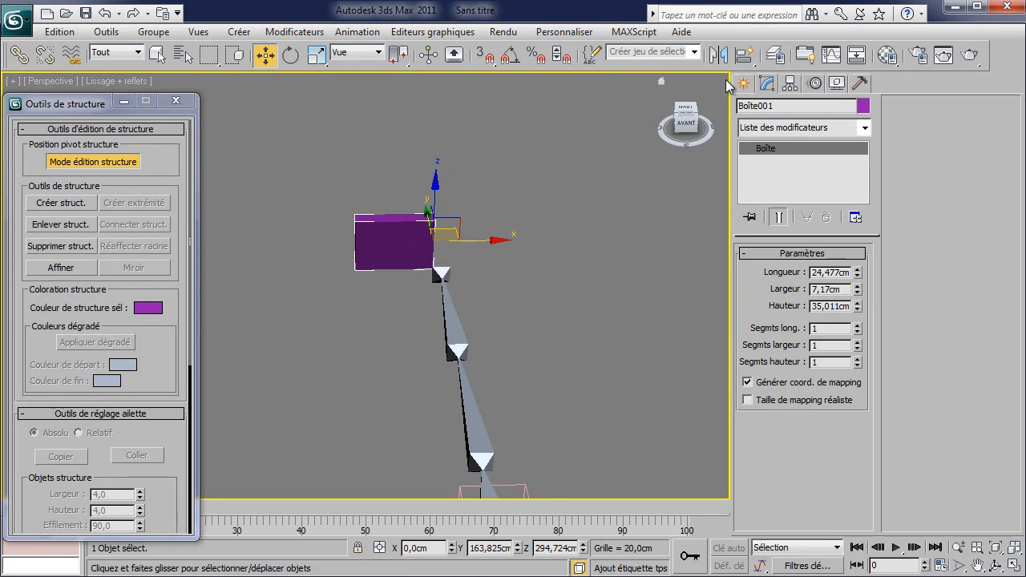
{"action": "left_click", "coordinate": [745, 54]}
{"action": "left_click", "coordinate": [443, 278]}
{"action": "right_click", "coordinate": [469, 271]}
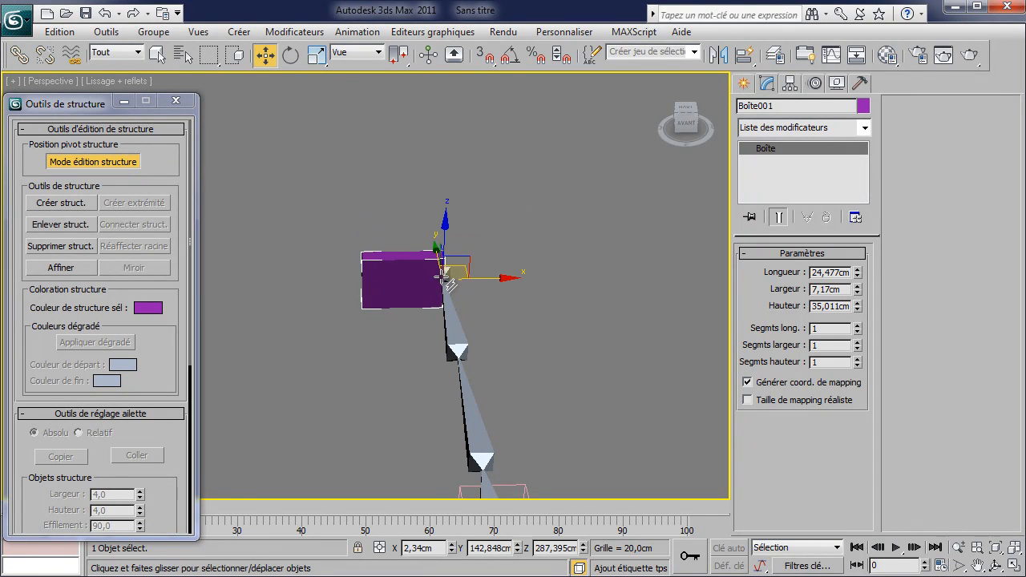
Rotate the hand box about the vertical axis at the wrist so it extends outward in line with the arm.
{"action": "left_click", "coordinate": [505, 302]}
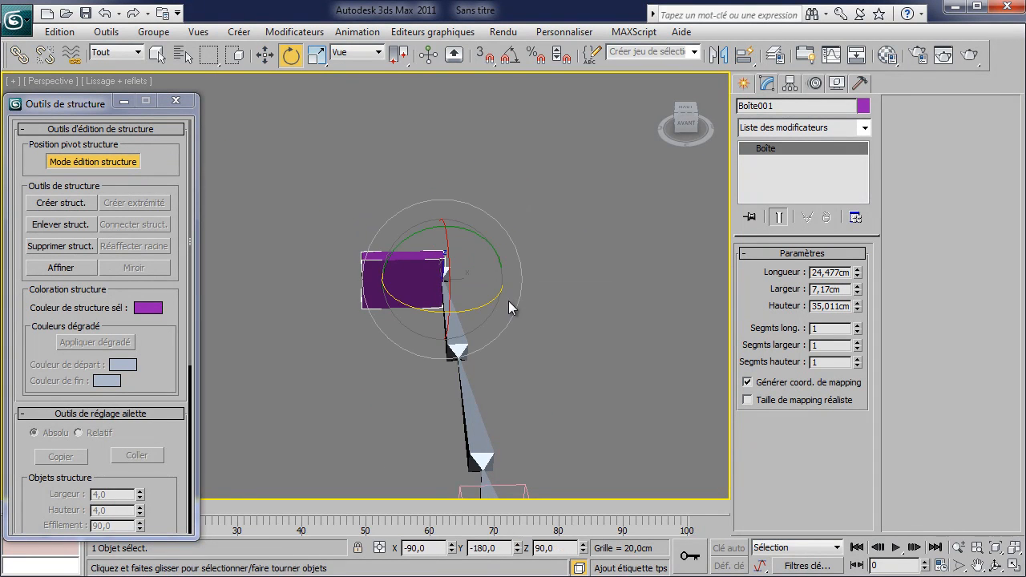
{"action": "left_click_drag", "start_coordinate": [476, 313], "coordinate": [334, 337]}
{"action": "key", "text": "w"}
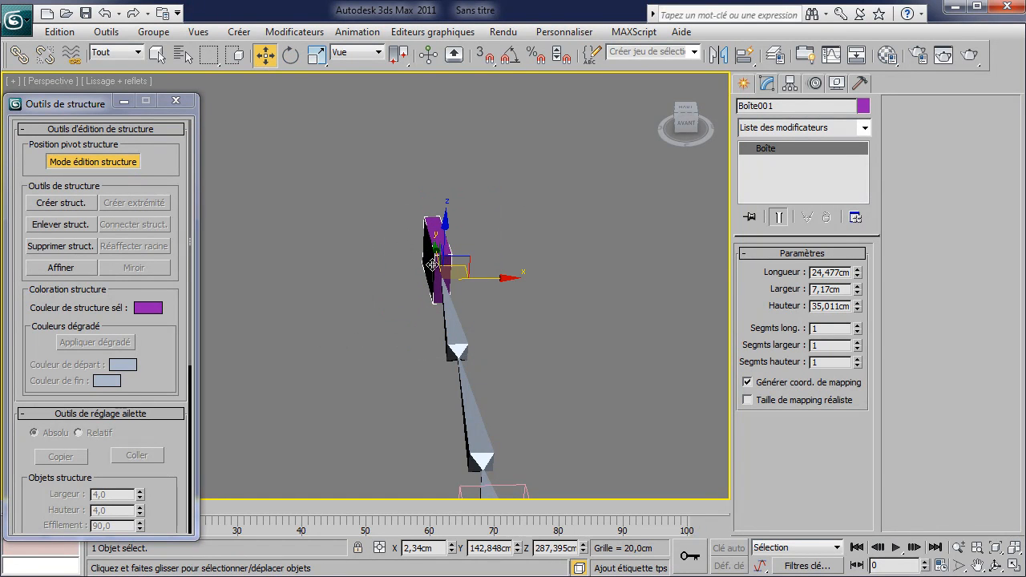
{"action": "left_click_drag", "start_coordinate": [436, 252], "coordinate": [430, 246]}
{"action": "left_click", "coordinate": [524, 319]}
{"action": "scroll", "coordinate": [433, 210], "scroll_direction": "down", "scroll_amount": 3}
{"action": "middle_click_drag", "start_coordinate": [524, 319], "coordinate": [516, 236]}
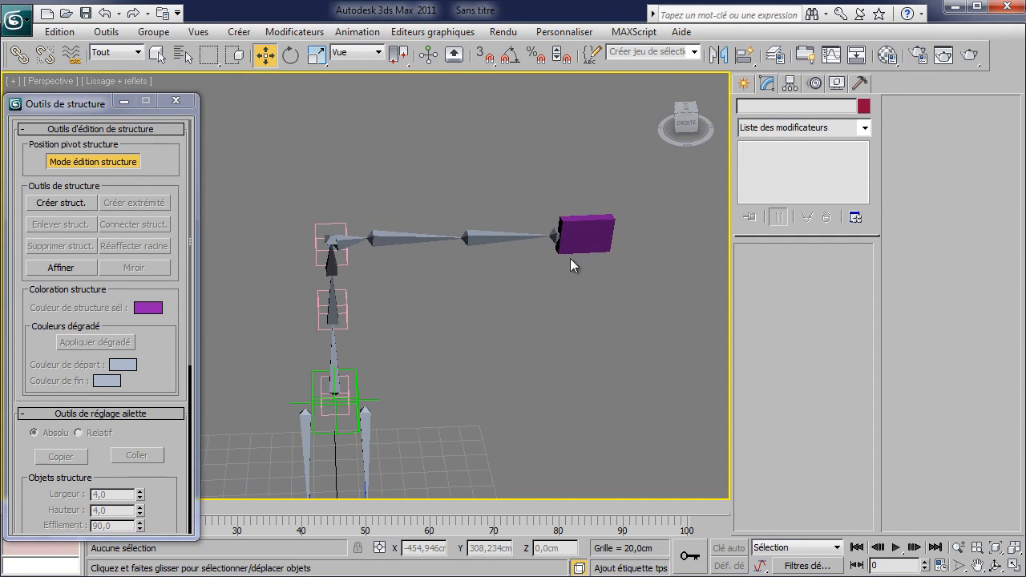
Link the hand box to the arm's end bone at the wrist.
{"action": "left_click", "coordinate": [19, 54]}
{"action": "left_click", "coordinate": [593, 239]}
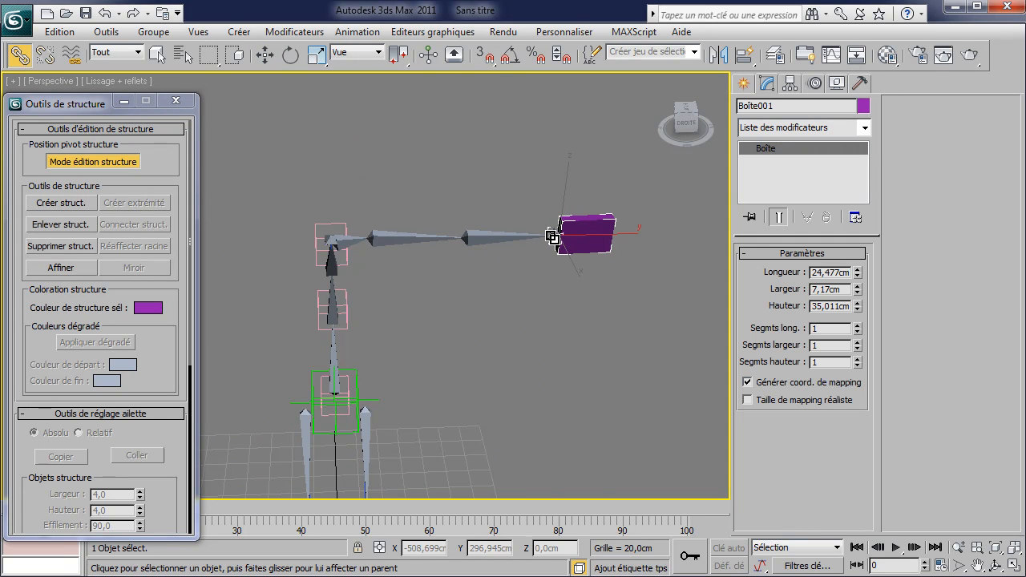
{"action": "left_click", "coordinate": [390, 254]}
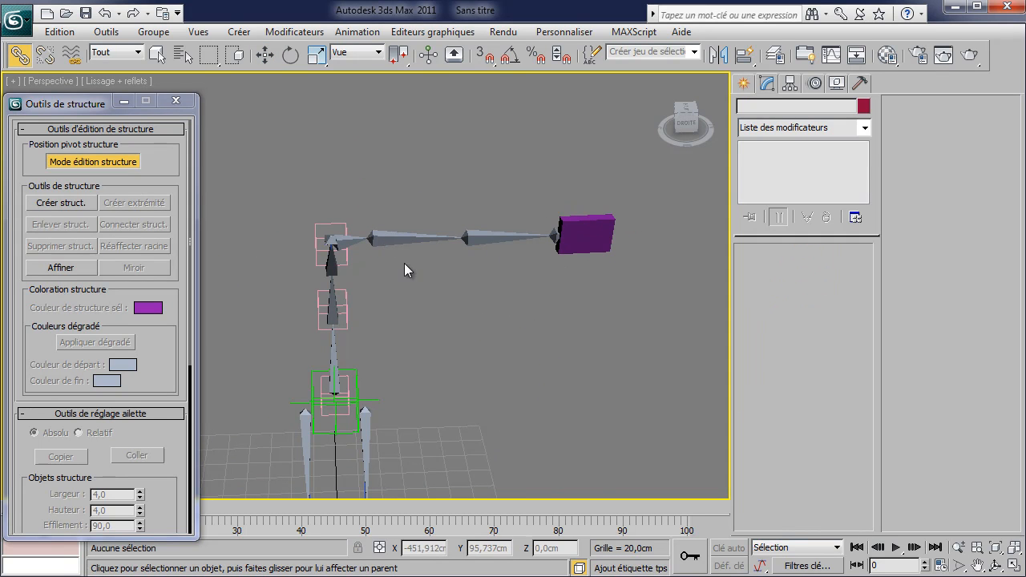
{"action": "middle_click_drag", "start_coordinate": [421, 269], "coordinate": [467, 218]}
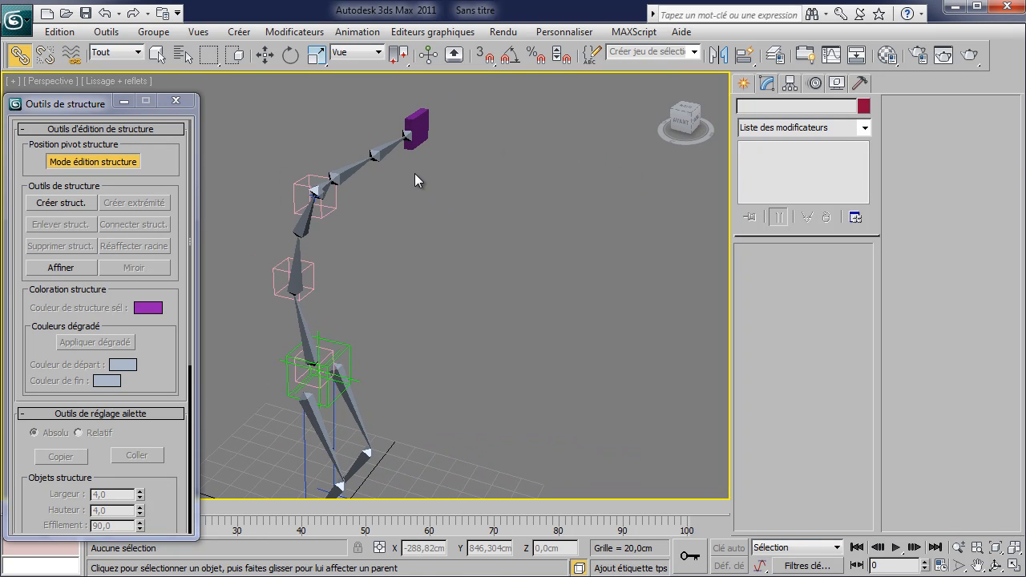
Turn off bone edit mode and rotate the upper arm and forearm bones to bend the elbow slightly.
{"action": "left_click", "coordinate": [353, 174]}
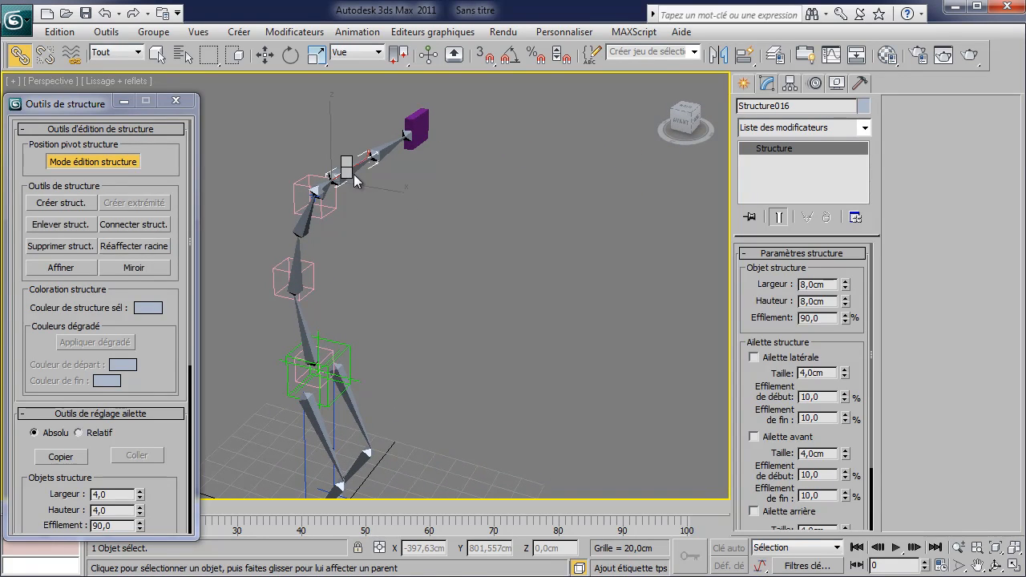
{"action": "key", "text": "e"}
{"action": "left_click_drag", "start_coordinate": [342, 201], "coordinate": [357, 200]}
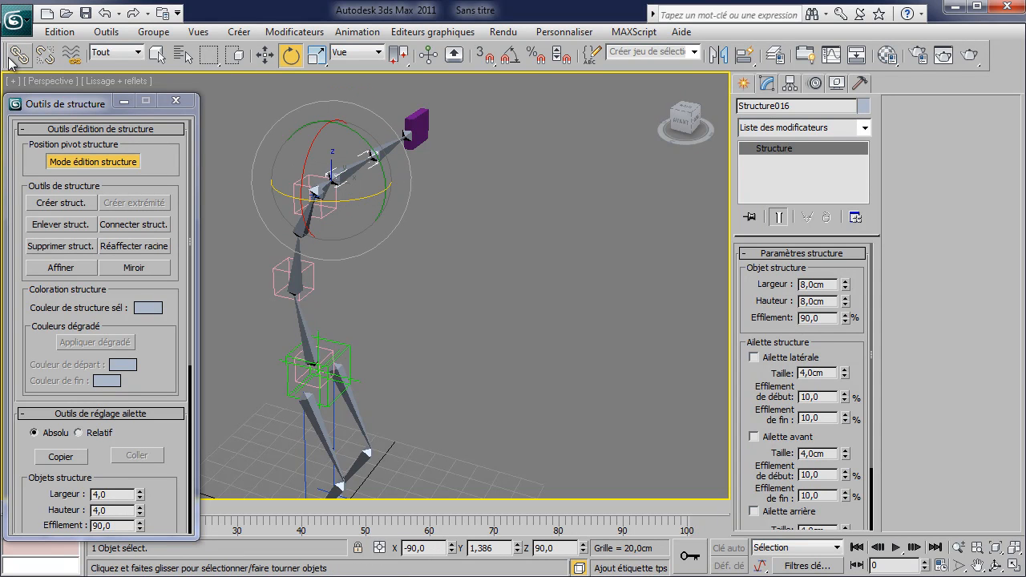
{"action": "left_click", "coordinate": [78, 163]}
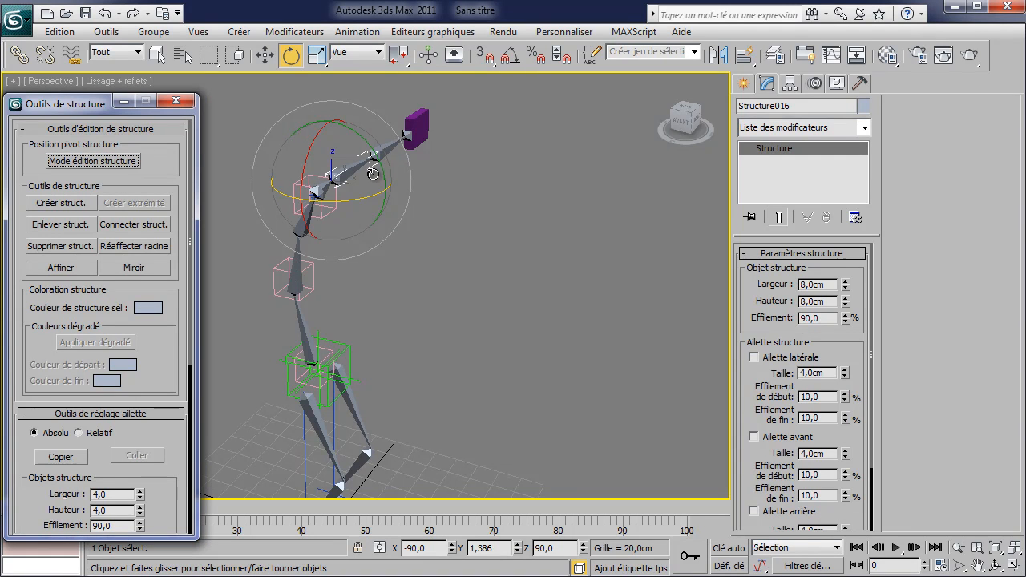
{"action": "mouse_move", "coordinate": [349, 203]}
{"action": "left_mouse_down"}
{"action": "mouse_move", "coordinate": [376, 209]}
{"action": "mouse_move", "coordinate": [358, 183]}
{"action": "mouse_move", "coordinate": [341, 189]}
{"action": "left_mouse_up"}
{"action": "left_click", "coordinate": [361, 146]}
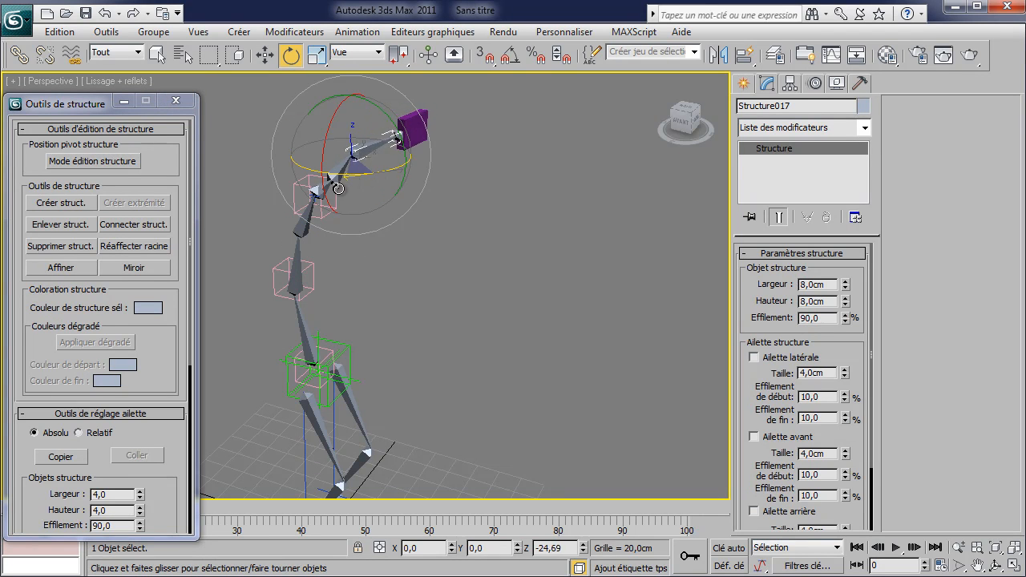
{"action": "middle_click_drag", "start_coordinate": [559, 142], "coordinate": [433, 194], "text": "alt"}
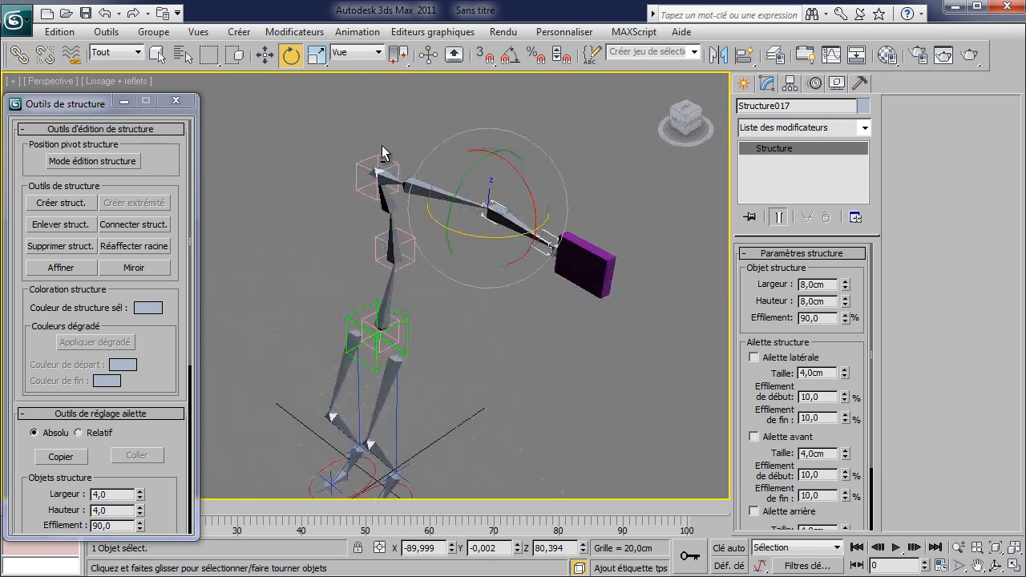
Apply an IH IK solver (Solution IH) from the upper arm bone to the end bone at the wrist.
{"action": "left_click", "coordinate": [430, 193]}
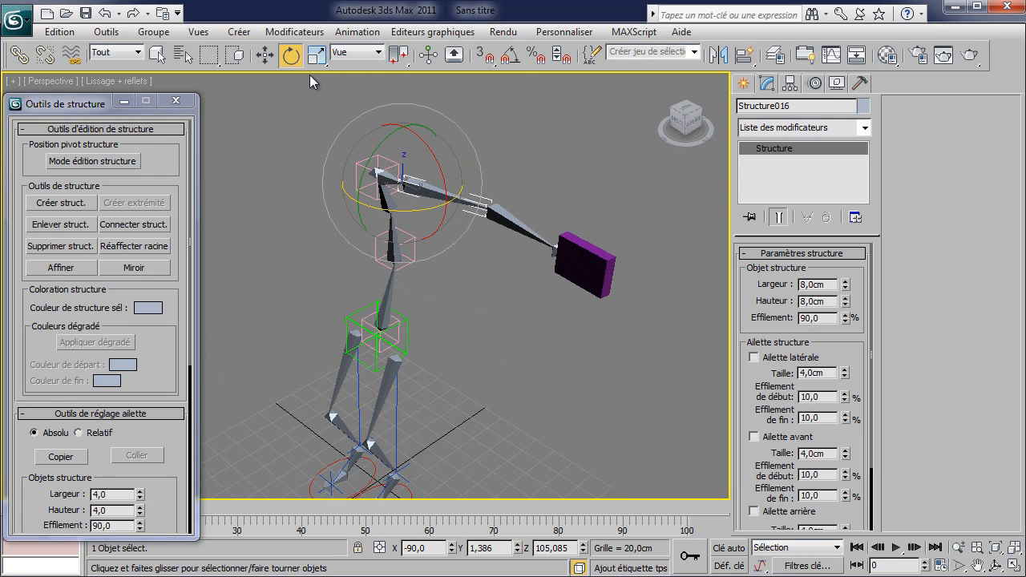
{"action": "left_click", "coordinate": [358, 32]}
{"action": "mouse_move", "coordinate": [442, 93]}
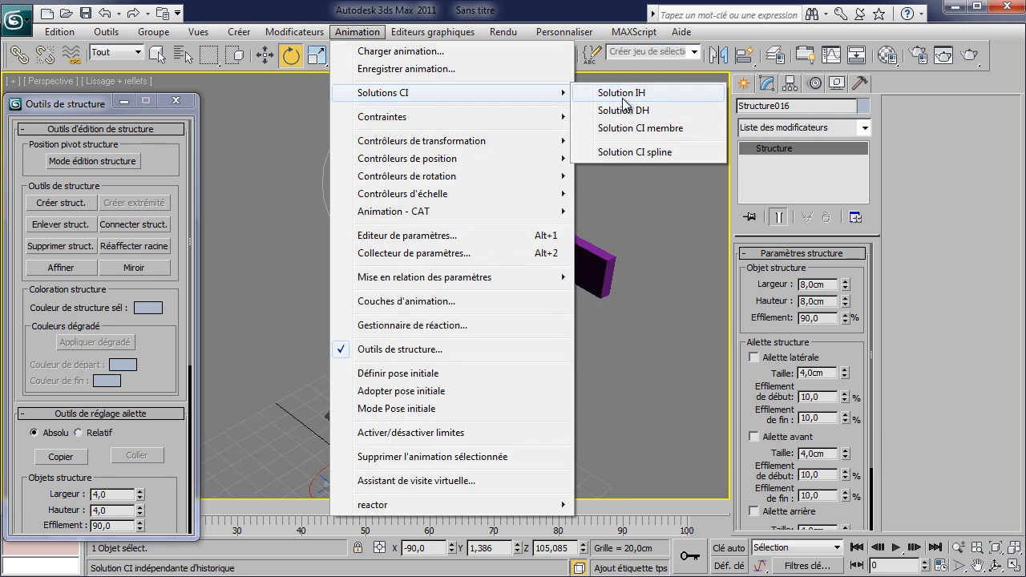
{"action": "left_click", "coordinate": [609, 92]}
{"action": "left_click", "coordinate": [554, 251]}
Move the arm's IK goal down and inward to about Y 104 cm, Z 229 cm.
{"action": "key", "text": "w"}
{"action": "left_click_drag", "start_coordinate": [550, 255], "coordinate": [534, 278]}
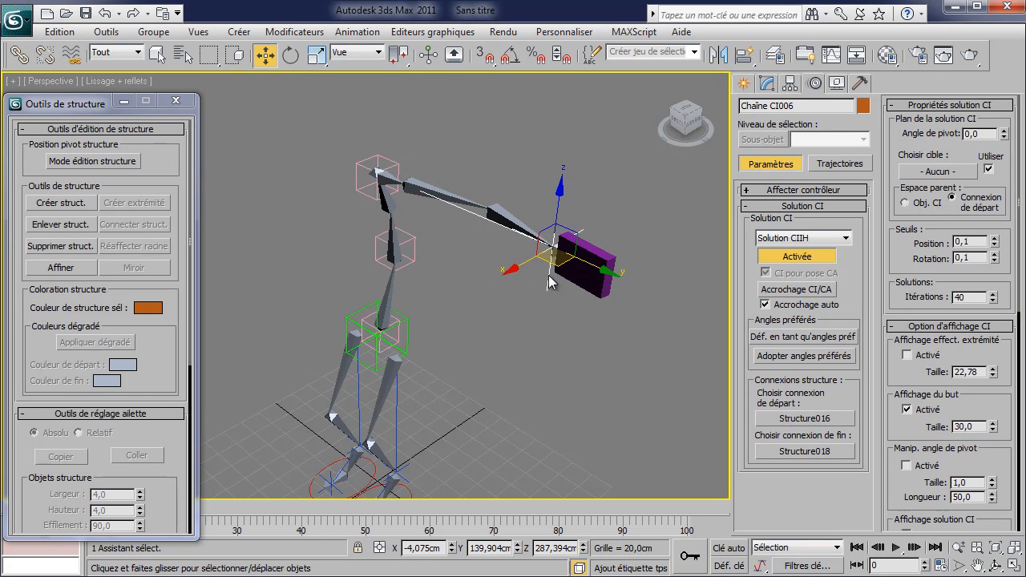
{"action": "left_click_drag", "start_coordinate": [572, 239], "coordinate": [521, 297]}
{"action": "key", "text": "space"}
{"action": "middle_click_drag", "start_coordinate": [522, 298], "coordinate": [621, 215]}
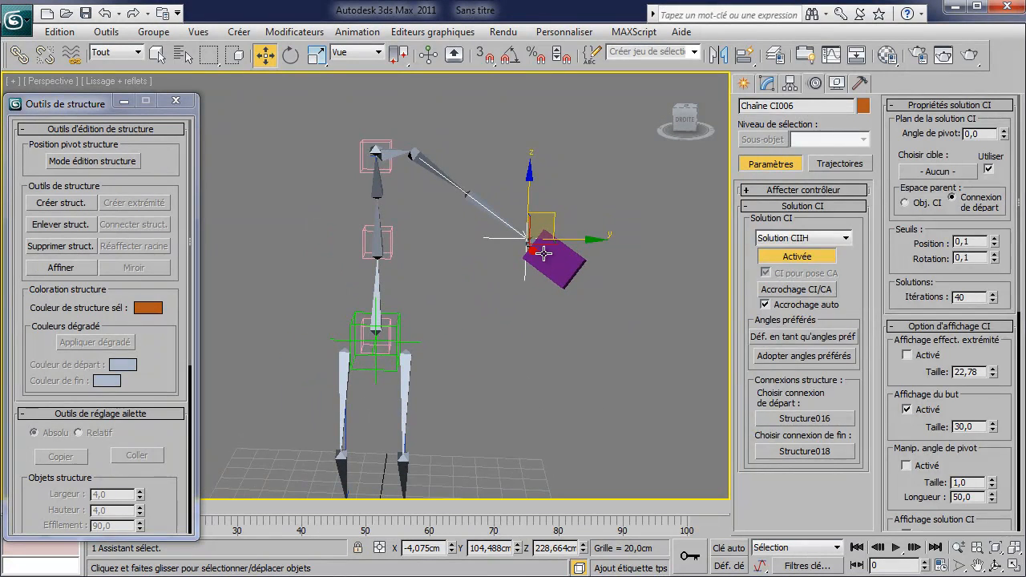
Rotate the hand box about its own axes at the wrist, using the Local reference coordinate system.
{"action": "left_click", "coordinate": [548, 256]}
{"action": "right_click", "coordinate": [568, 259]}
{"action": "left_click", "coordinate": [597, 290]}
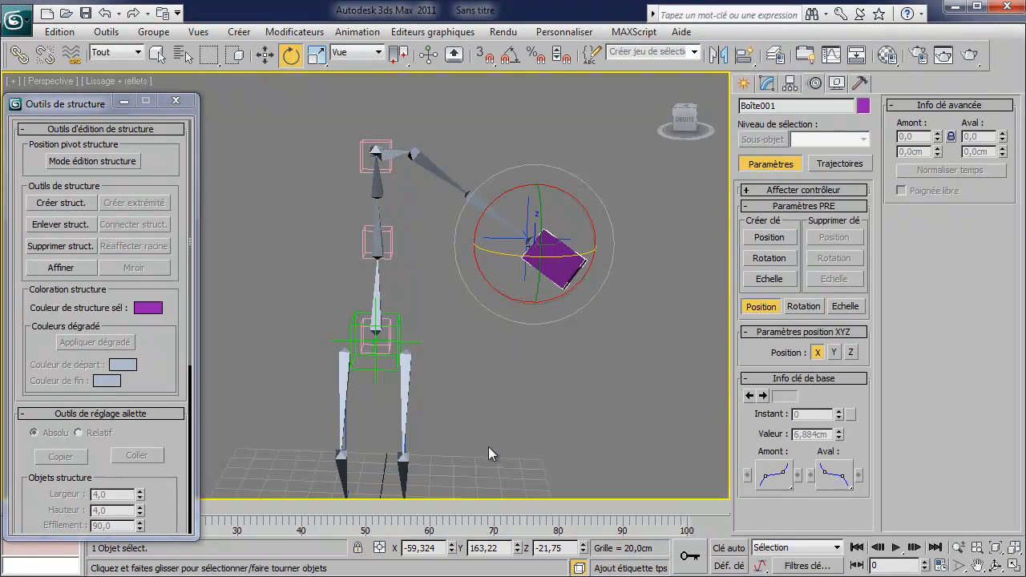
{"action": "left_click", "coordinate": [357, 52]}
{"action": "left_click", "coordinate": [366, 109]}
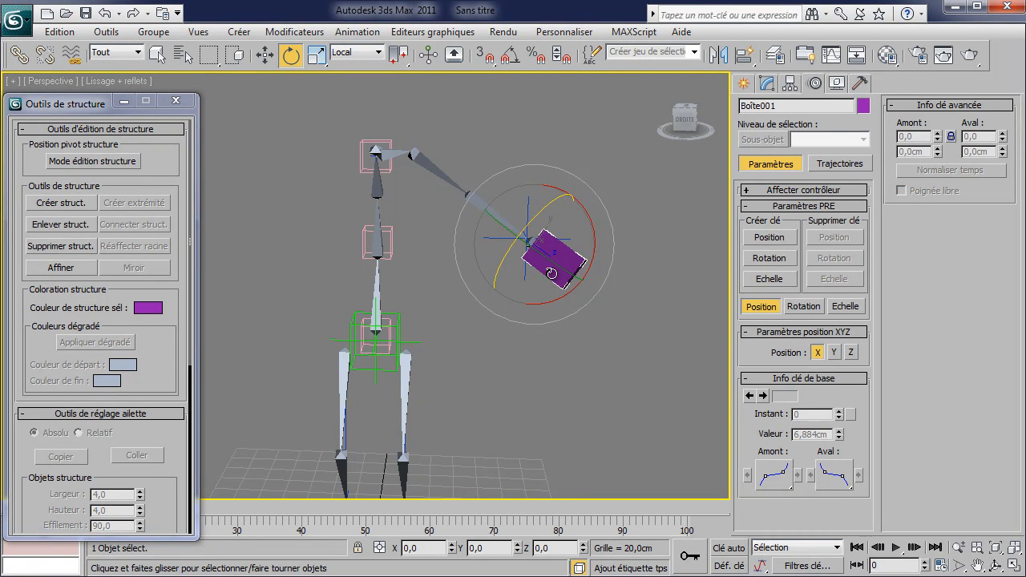
{"action": "left_click_drag", "start_coordinate": [548, 203], "coordinate": [447, 294]}
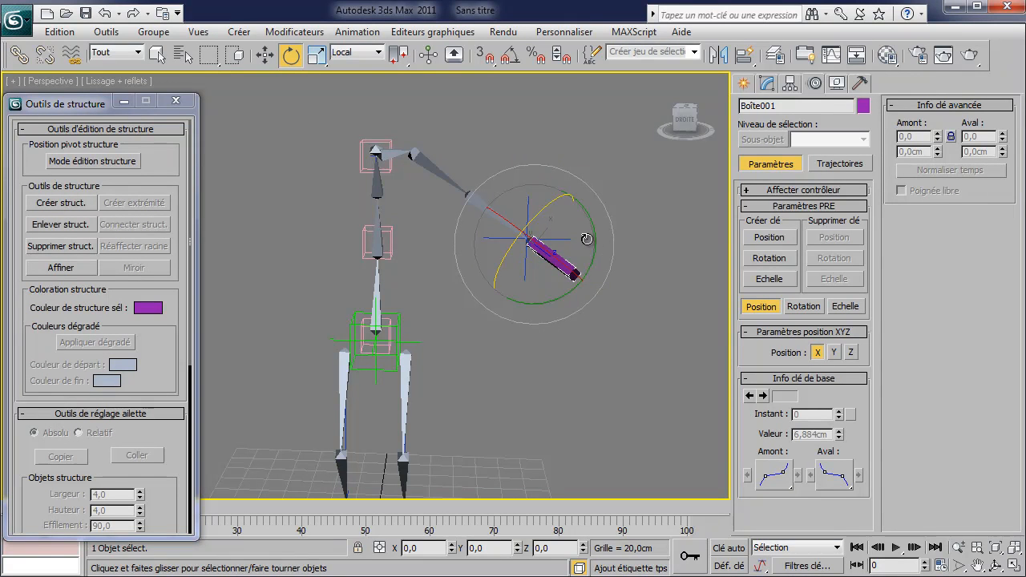
{"action": "left_click_drag", "start_coordinate": [591, 238], "coordinate": [597, 266]}
{"action": "left_click_drag", "start_coordinate": [516, 239], "coordinate": [561, 226]}
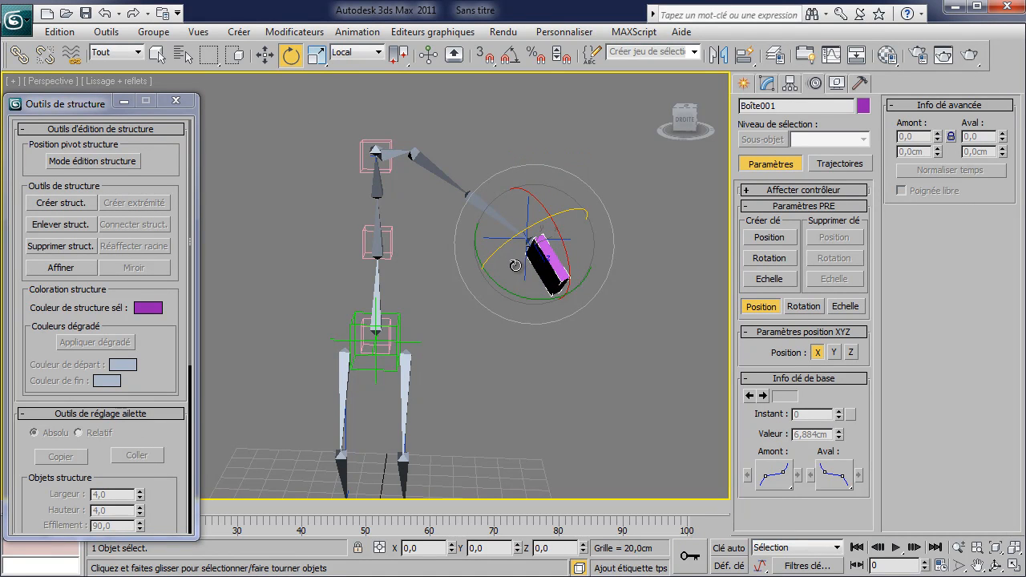
Lower the arm's IK goal further to about Y 80 cm, Z 208 cm.
{"action": "left_click", "coordinate": [495, 234]}
{"action": "left_click", "coordinate": [516, 253]}
{"action": "left_click_drag", "start_coordinate": [558, 231], "coordinate": [522, 250]}
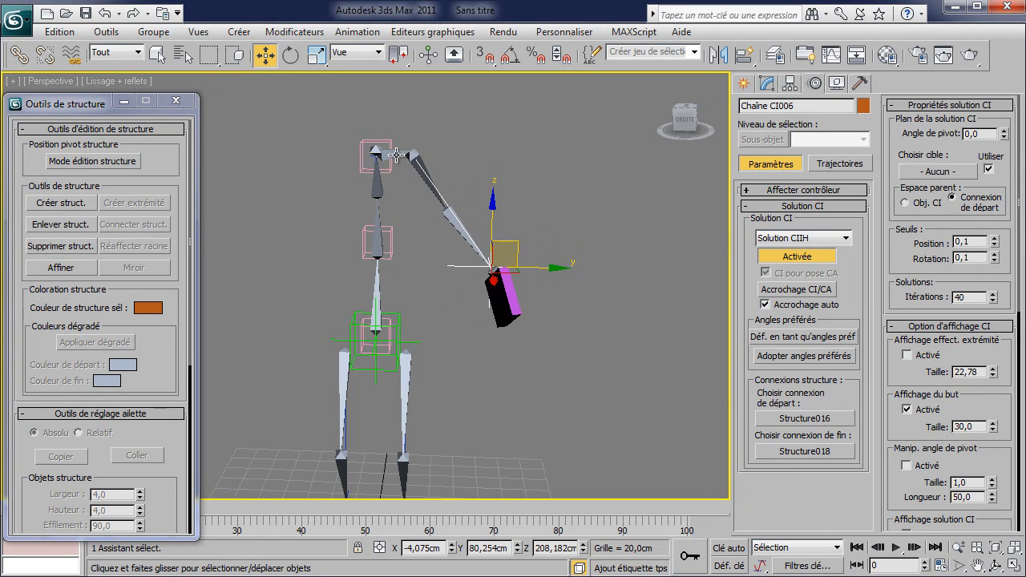
{"action": "middle_click_drag", "start_coordinate": [463, 155], "coordinate": [477, 125]}
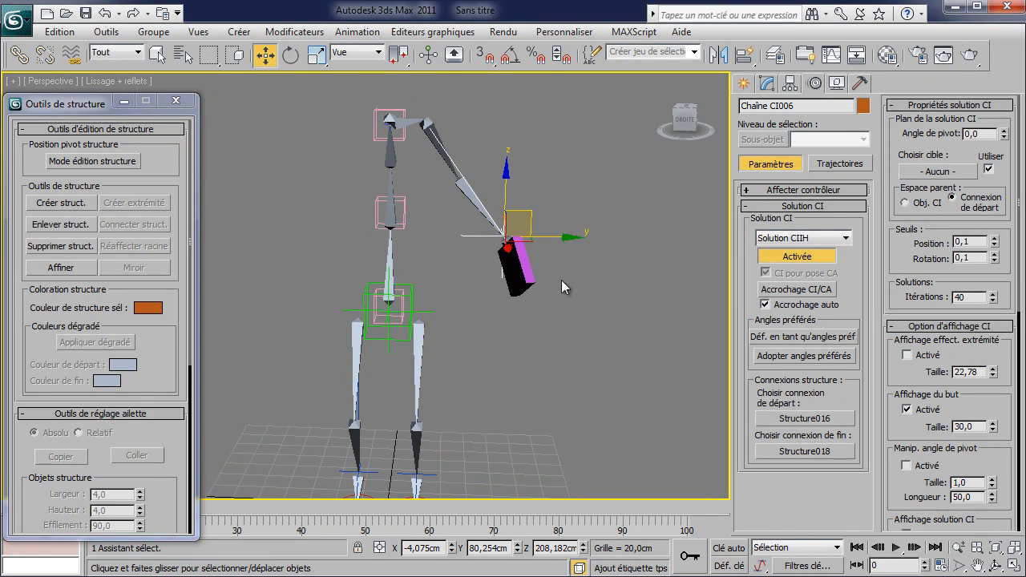
Mirror the whole arm with its hand box and IK goal across Y as a copy, using the transform coordinate center.
{"action": "double_click", "coordinate": [409, 120]}
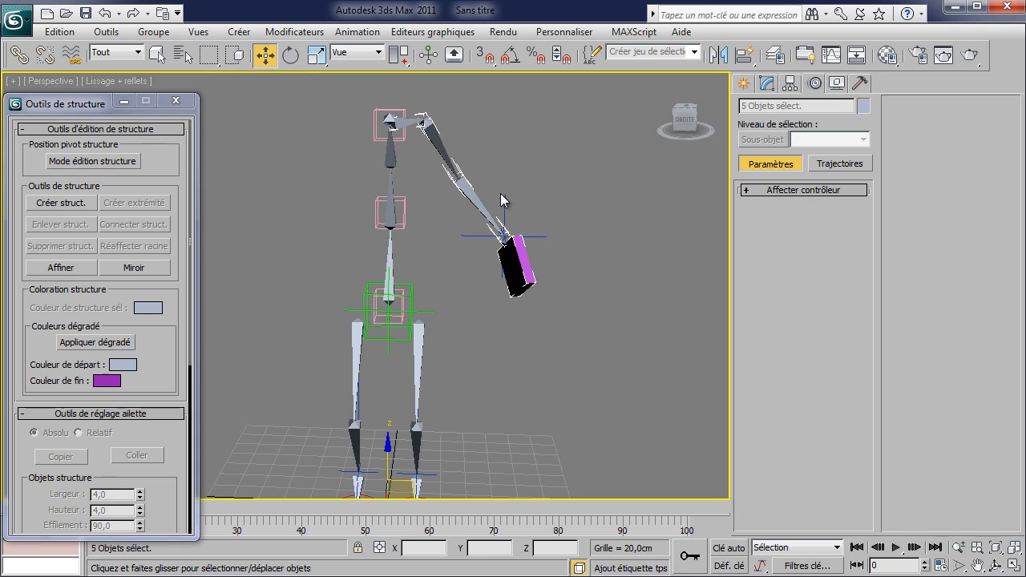
{"action": "left_click", "coordinate": [505, 204], "text": "ctrl"}
{"action": "middle_click_drag", "start_coordinate": [504, 204], "coordinate": [496, 154]}
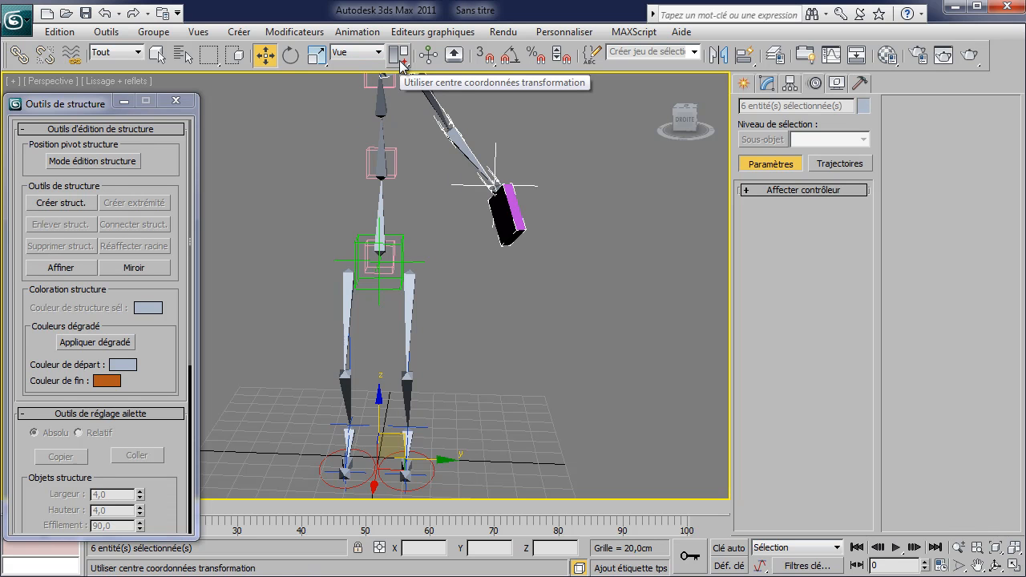
{"action": "middle_click_drag", "start_coordinate": [430, 208], "coordinate": [459, 275]}
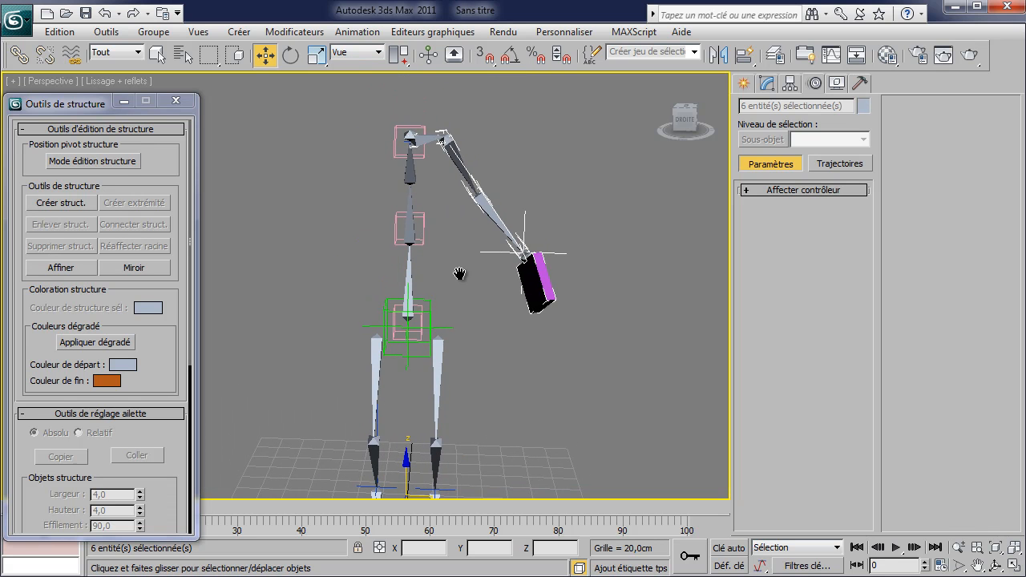
{"action": "left_click", "coordinate": [720, 60]}
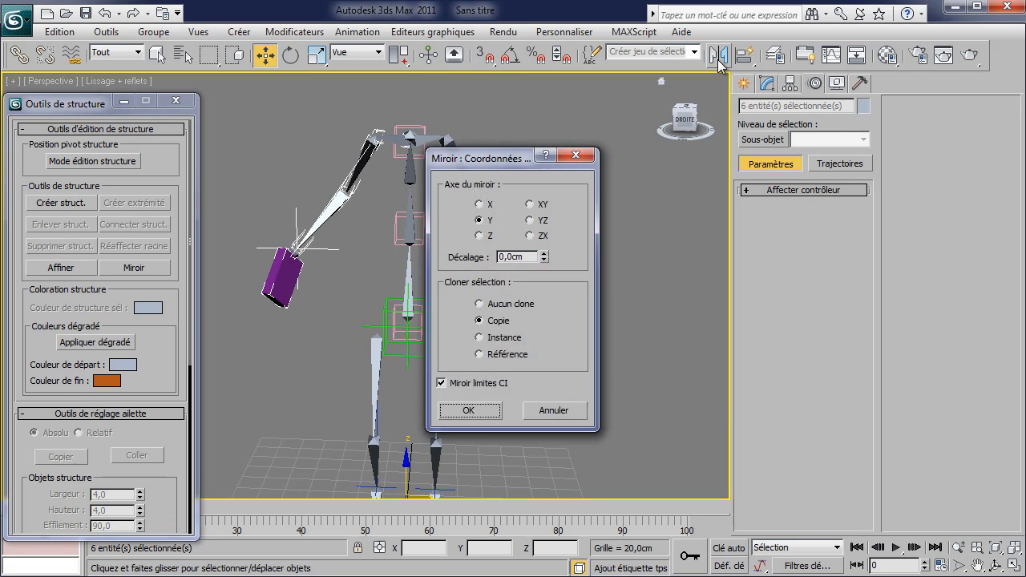
{"action": "left_click", "coordinate": [468, 412]}
Examine how both clavicle bones meet the top of the spine in the perspective and top views.
{"action": "scroll", "coordinate": [601, 288], "scroll_direction": "up", "scroll_amount": 5}
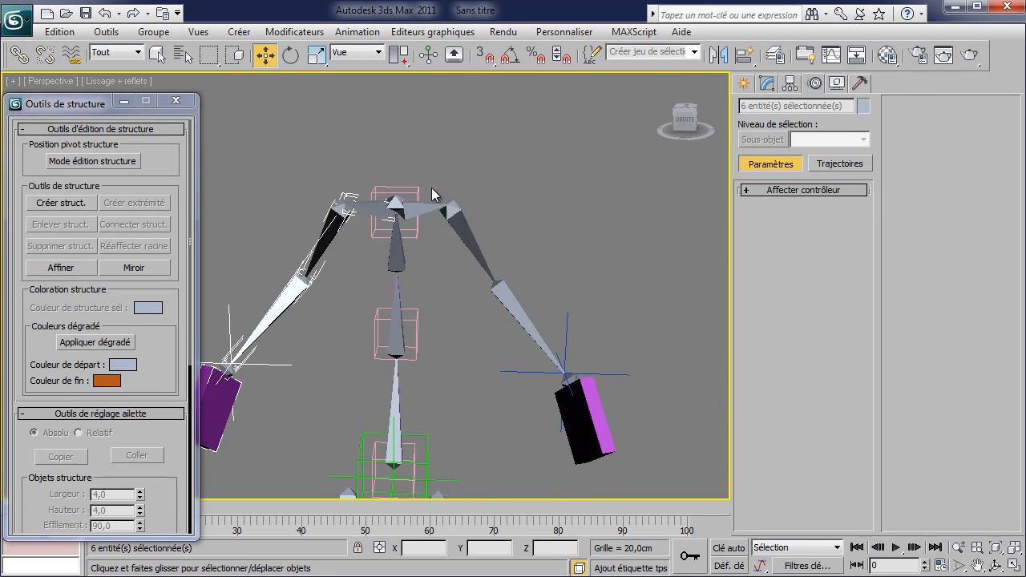
{"action": "scroll", "coordinate": [446, 196], "scroll_direction": "up", "scroll_amount": 4}
{"action": "middle_click_drag", "start_coordinate": [436, 179], "coordinate": [427, 234]}
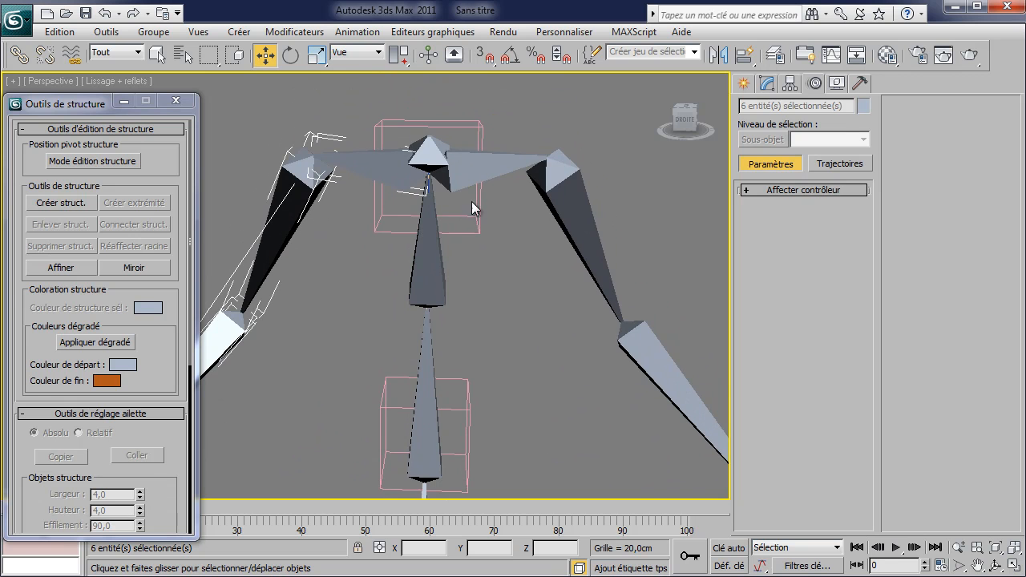
{"action": "scroll", "coordinate": [469, 210], "scroll_direction": "up", "scroll_amount": 2}
{"action": "middle_click_drag", "start_coordinate": [501, 214], "coordinate": [472, 215]}
{"action": "left_click", "coordinate": [440, 136]}
{"action": "key", "text": "t"}
{"action": "scroll", "coordinate": [446, 274], "scroll_direction": "up", "scroll_amount": 5}
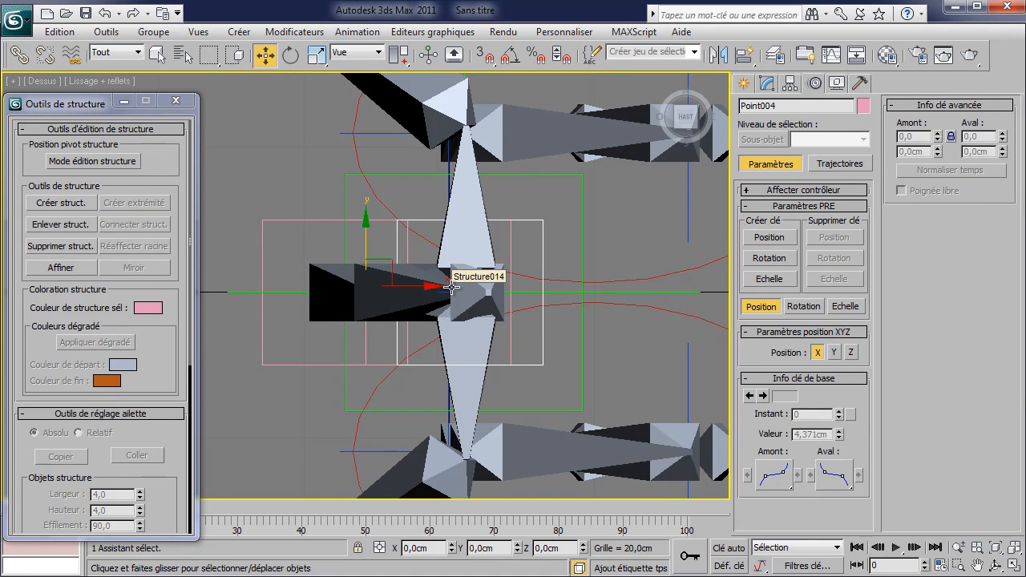
{"action": "key", "text": "p"}
{"action": "middle_click_drag", "start_coordinate": [469, 271], "coordinate": [416, 532], "text": "alt"}
{"action": "scroll", "coordinate": [416, 532], "scroll_direction": "down", "scroll_amount": 5}
{"action": "middle_click_drag", "start_coordinate": [403, 197], "coordinate": [431, 570]}
{"action": "scroll", "coordinate": [453, 368], "scroll_direction": "up", "scroll_amount": 5}
Link both clavicle bones to the end bone at the top of the spine.
{"action": "left_click", "coordinate": [445, 279]}
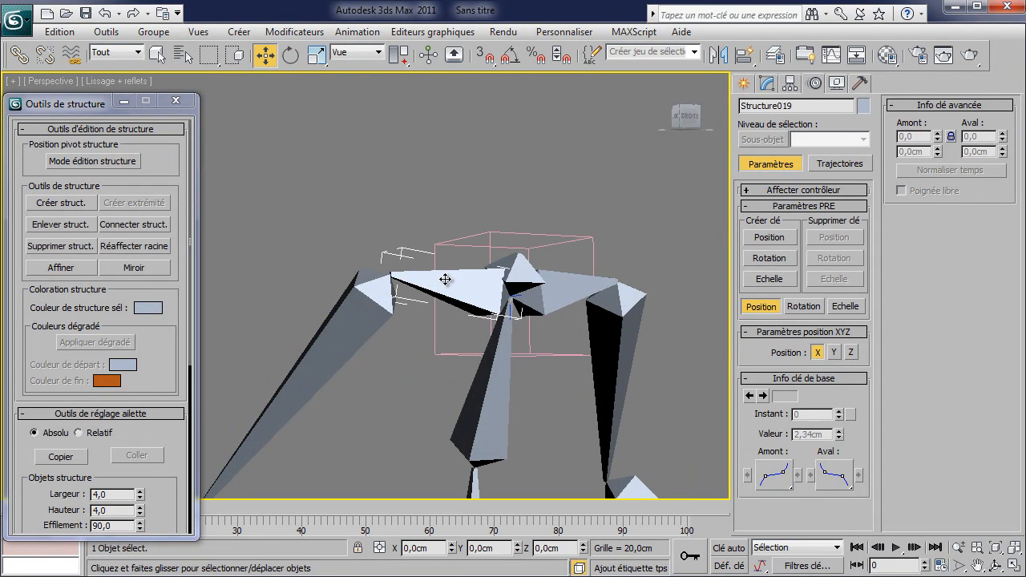
{"action": "left_click", "coordinate": [77, 163]}
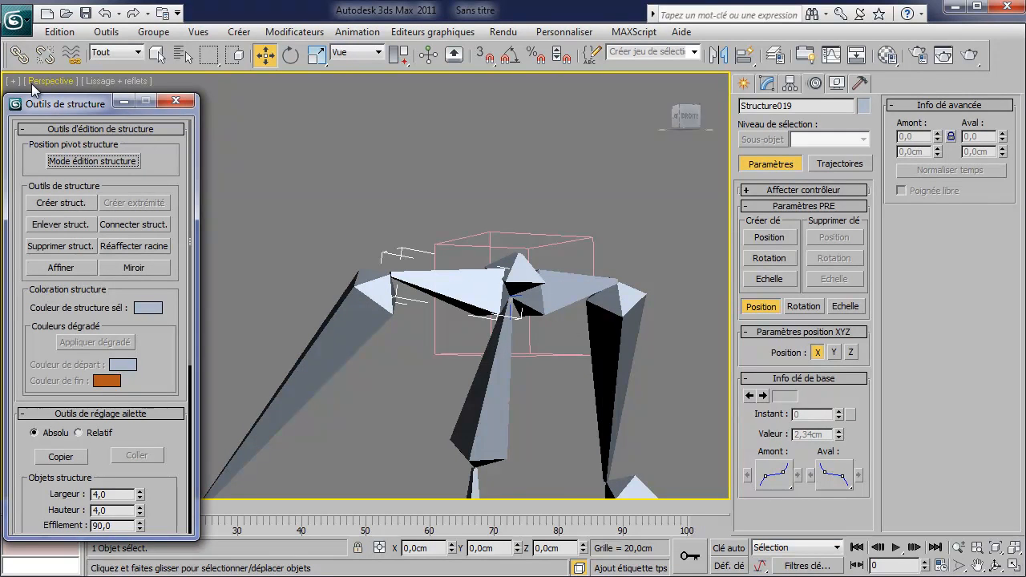
{"action": "left_click", "coordinate": [19, 55]}
{"action": "left_click_drag", "start_coordinate": [451, 294], "coordinate": [522, 271]}
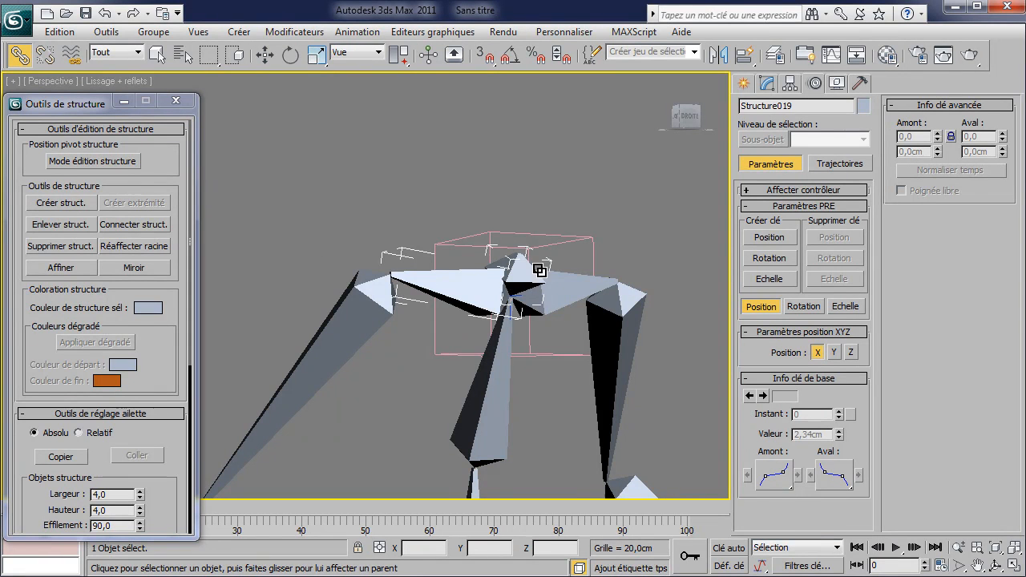
{"action": "left_click", "coordinate": [585, 289]}
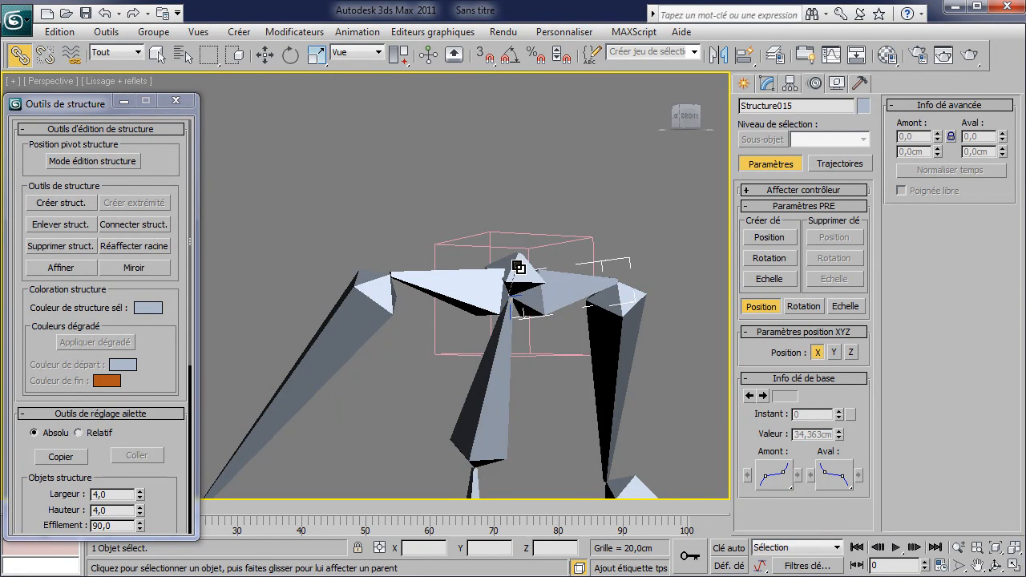
{"action": "left_click", "coordinate": [516, 237]}
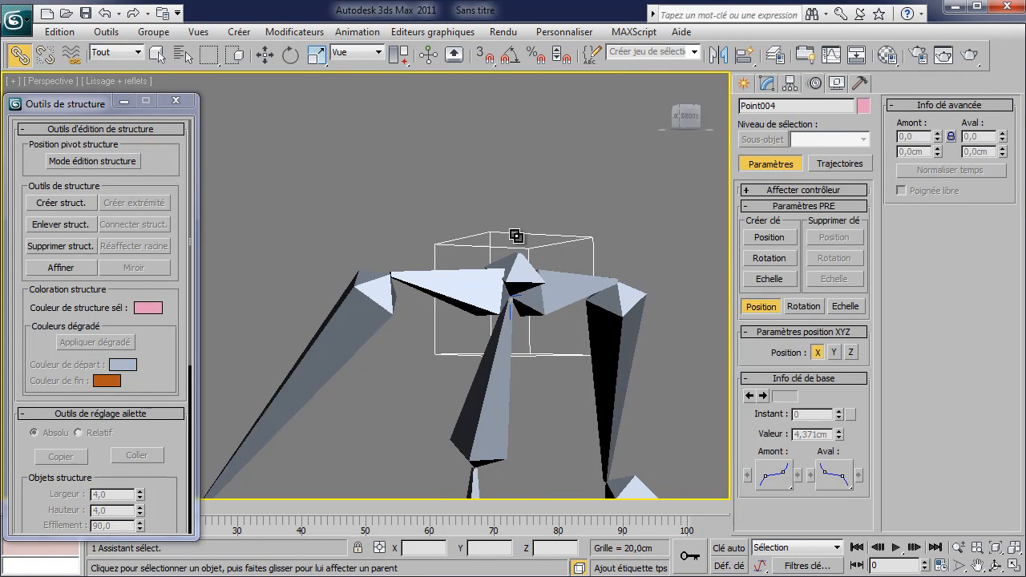
Activate Move on the top spine helper and switch the transform center back to the pivot point center.
{"action": "scroll", "coordinate": [472, 213], "scroll_direction": "down", "scroll_amount": 4}
{"action": "right_click", "coordinate": [442, 224]}
{"action": "left_click", "coordinate": [508, 243]}
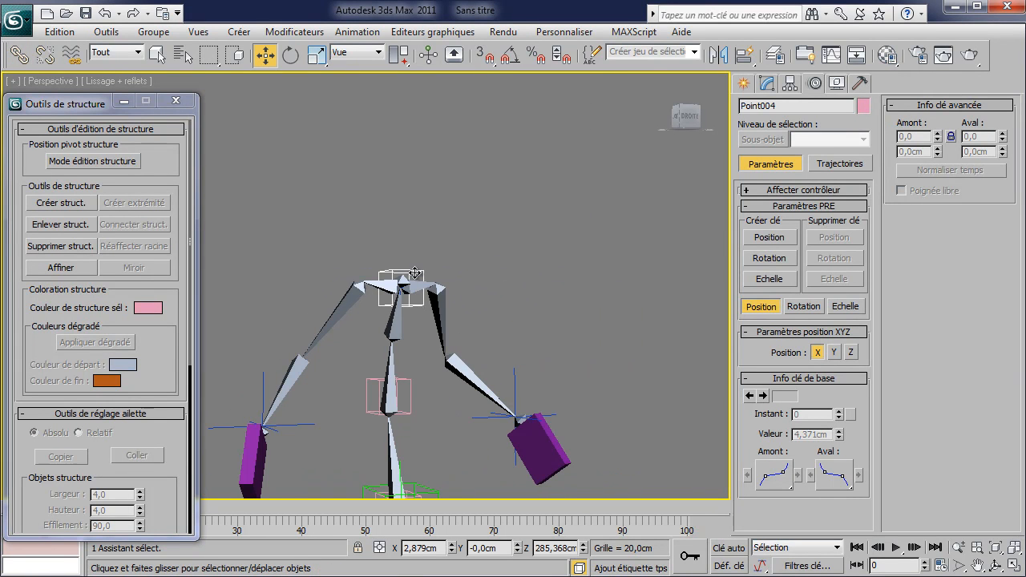
{"action": "left_click_drag", "start_coordinate": [401, 53], "coordinate": [399, 94]}
Try moving the top spine helper sideways to test the linked arms, and undo the move.
{"action": "left_click_drag", "start_coordinate": [414, 265], "coordinate": [435, 264]}
{"action": "key", "text": "ctrl+z"}
{"action": "middle_click_drag", "start_coordinate": [439, 267], "coordinate": [437, 102]}
{"action": "scroll", "coordinate": [437, 102], "scroll_direction": "down", "scroll_amount": 3}
{"action": "middle_click_drag", "start_coordinate": [462, 255], "coordinate": [448, 213]}
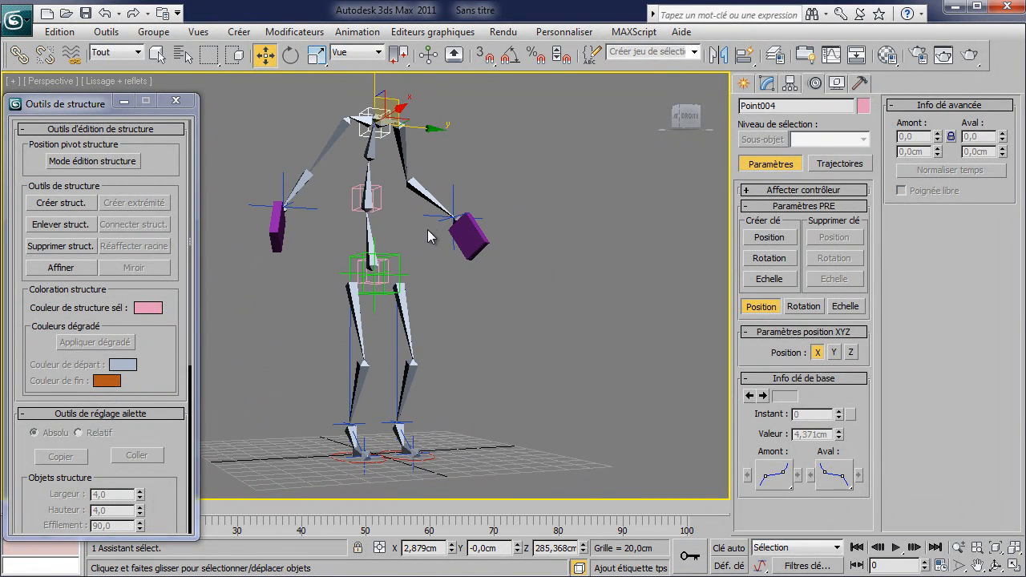
Create a two-bone chain in the front view for the neck and head, starting just above the top spine bone and rising to about 358 cm.
{"action": "key", "text": "f"}
{"action": "middle_click_drag", "start_coordinate": [429, 177], "coordinate": [434, 403]}
{"action": "scroll", "coordinate": [411, 307], "scroll_direction": "up", "scroll_amount": 2}
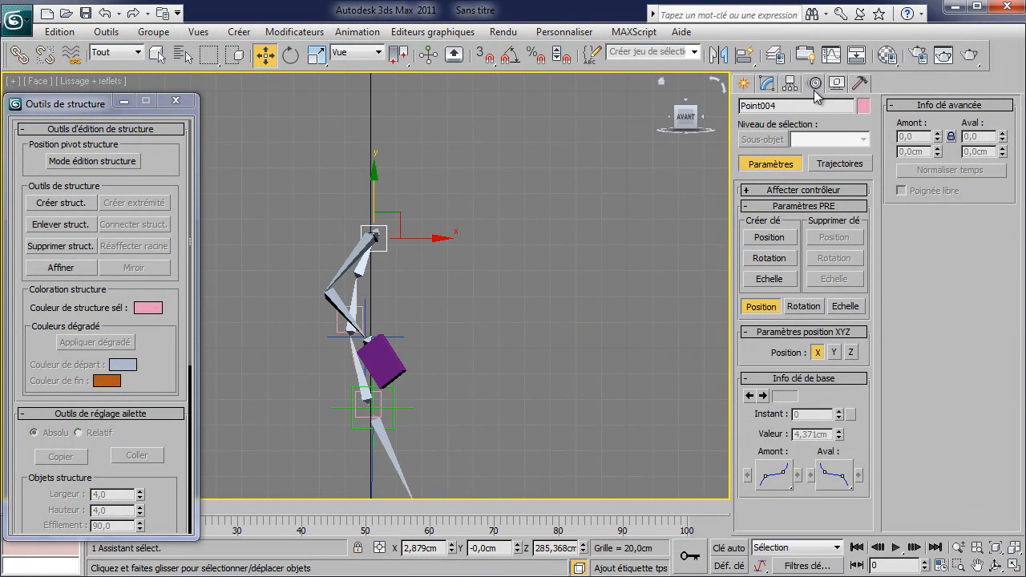
{"action": "left_click", "coordinate": [860, 83]}
{"action": "left_click", "coordinate": [744, 84]}
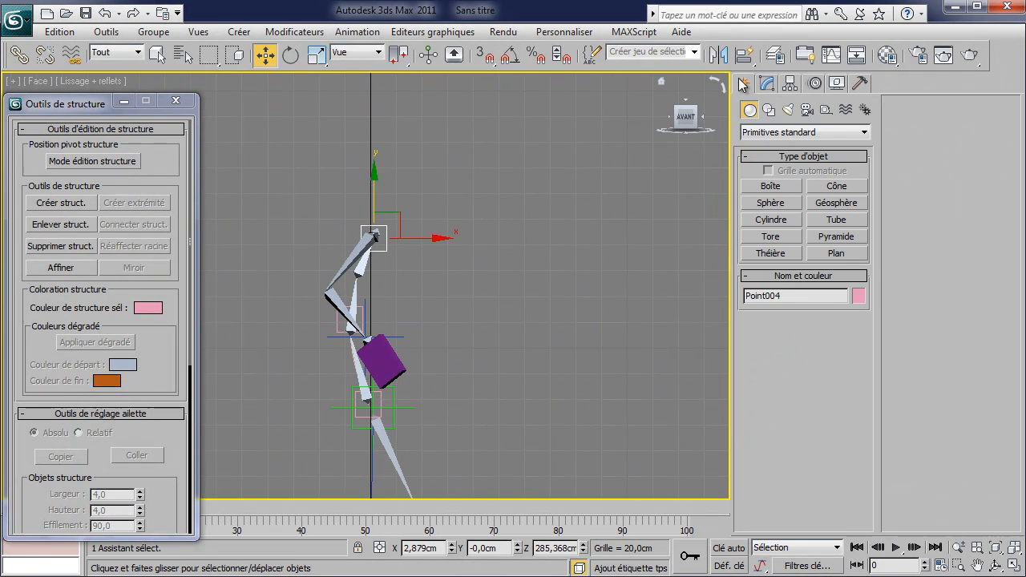
{"action": "left_click", "coordinate": [864, 110]}
{"action": "left_click", "coordinate": [768, 188]}
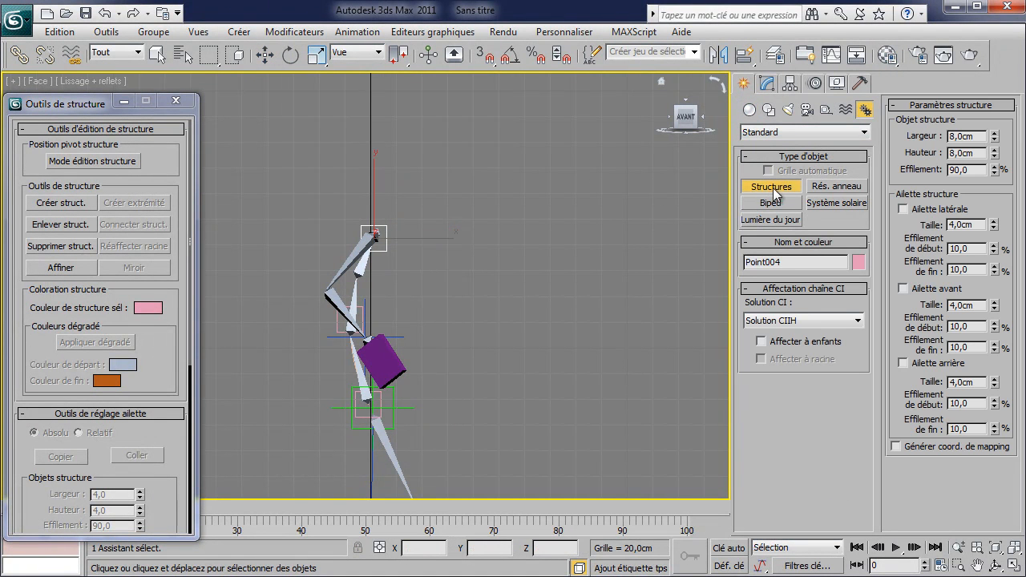
{"action": "key", "text": "z"}
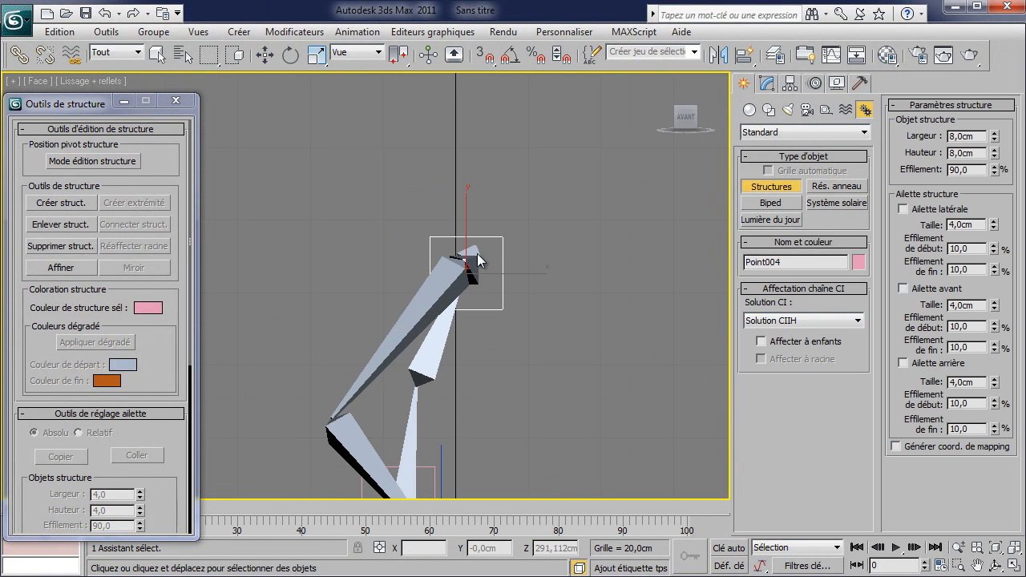
{"action": "left_click", "coordinate": [471, 244]}
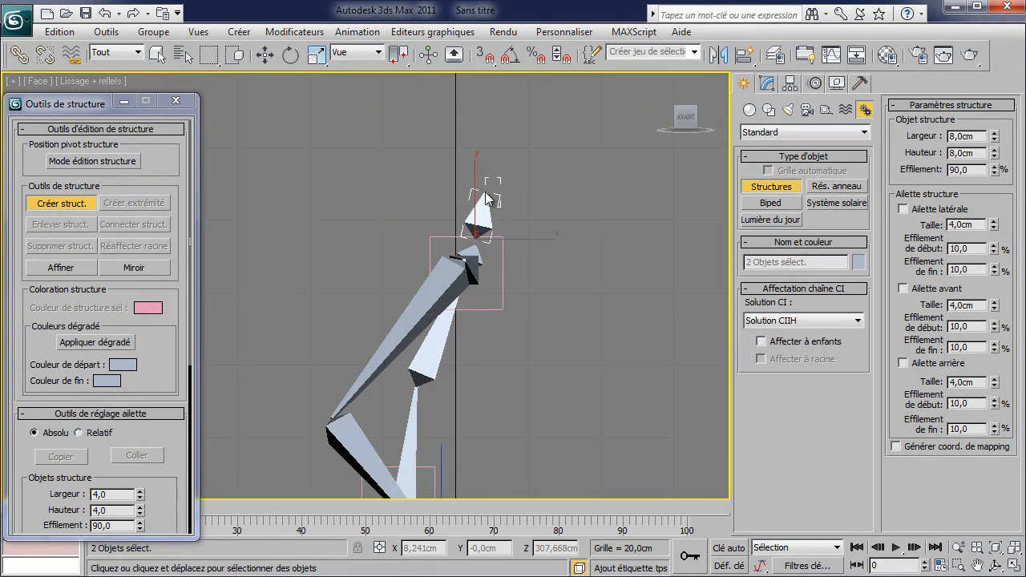
{"action": "left_click", "coordinate": [494, 188]}
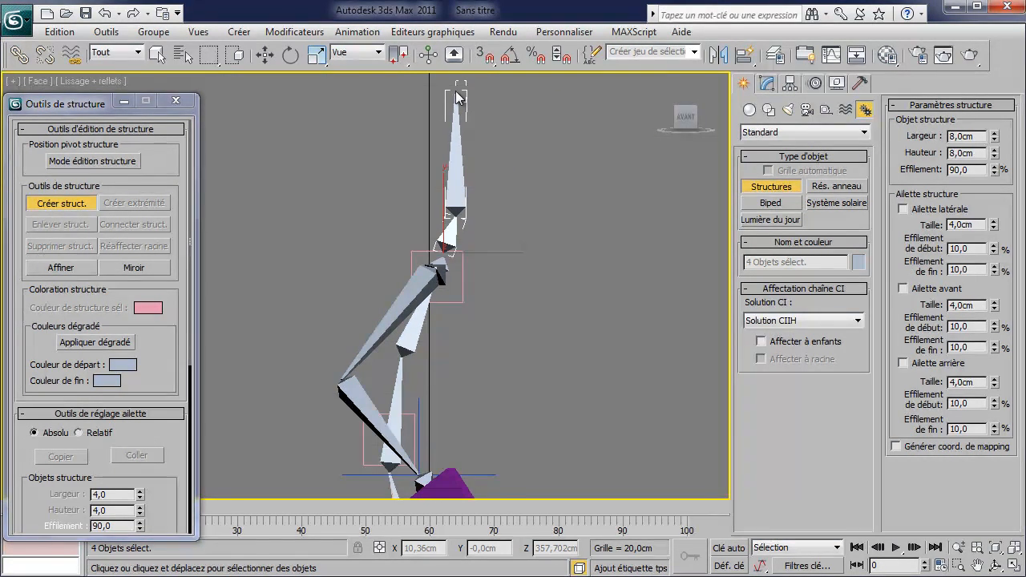
{"action": "left_click", "coordinate": [456, 83]}
{"action": "right_click", "coordinate": [456, 83]}
Link the neck bone to the small end bone at the top of the spine.
{"action": "key", "text": "p"}
{"action": "middle_click_drag", "start_coordinate": [480, 239], "coordinate": [416, 187], "text": "alt"}
{"action": "left_click", "coordinate": [19, 55]}
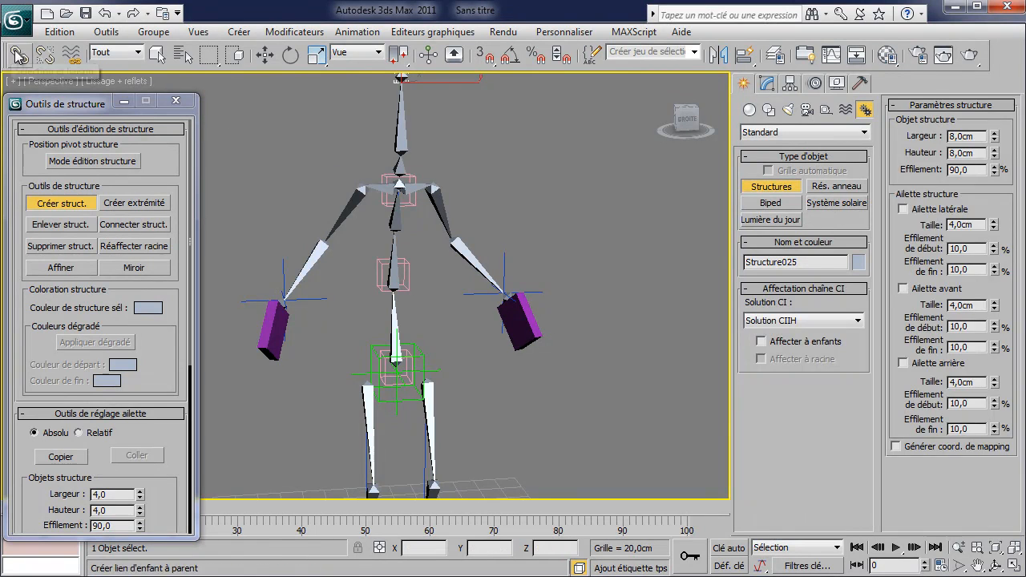
{"action": "scroll", "coordinate": [463, 157], "scroll_direction": "up", "scroll_amount": 5}
{"action": "middle_click_drag", "start_coordinate": [470, 174], "coordinate": [414, 417]}
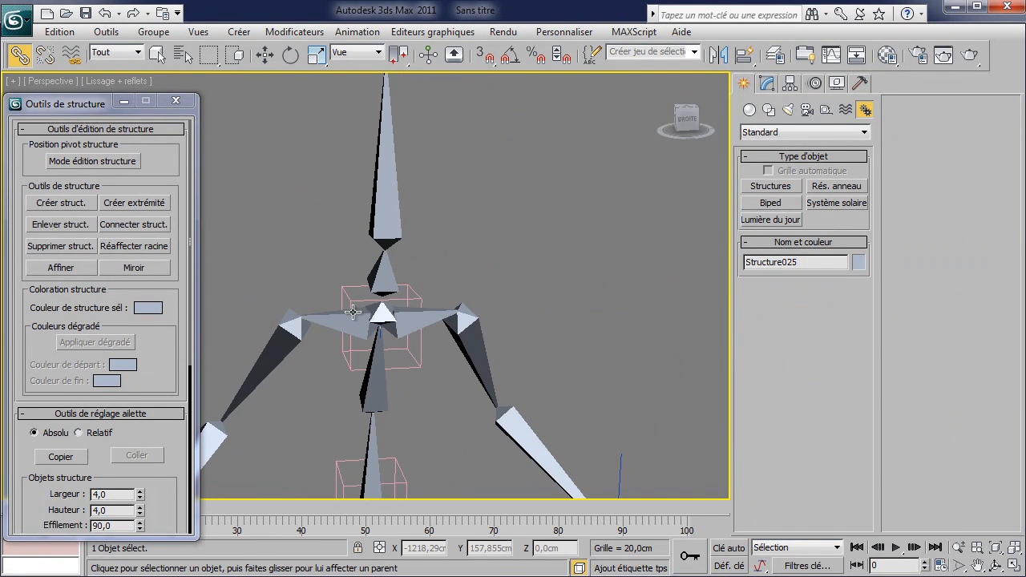
{"action": "left_click_drag", "start_coordinate": [392, 281], "coordinate": [381, 321]}
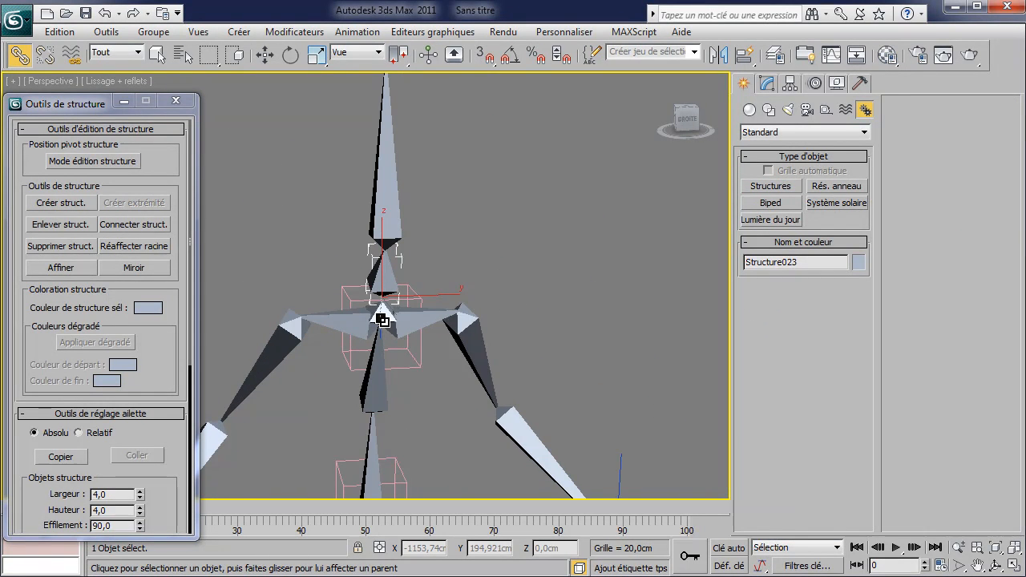
Store the current scene state with the Hold command (Conserver).
{"action": "scroll", "coordinate": [383, 322], "scroll_direction": "down", "scroll_amount": 6}
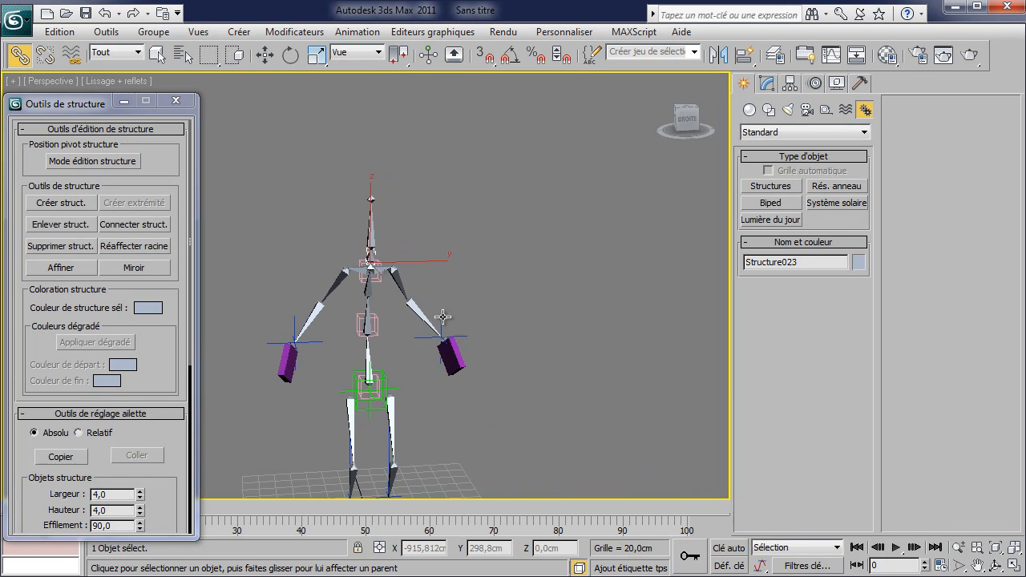
{"action": "middle_click_drag", "start_coordinate": [454, 316], "coordinate": [457, 208]}
{"action": "left_click", "coordinate": [56, 33]}
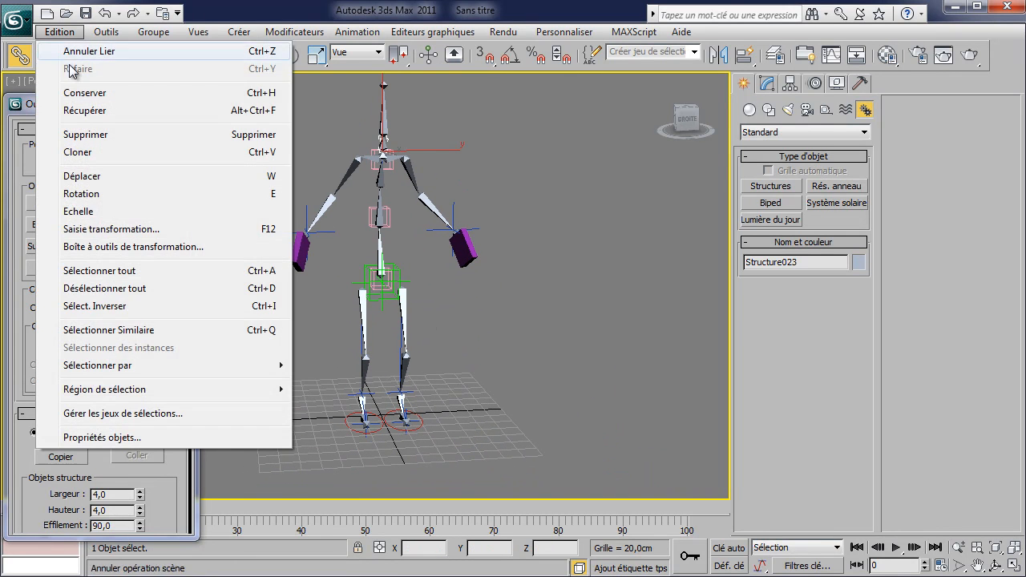
{"action": "left_click", "coordinate": [86, 96]}
{"action": "middle_click_drag", "start_coordinate": [404, 124], "coordinate": [398, 168]}
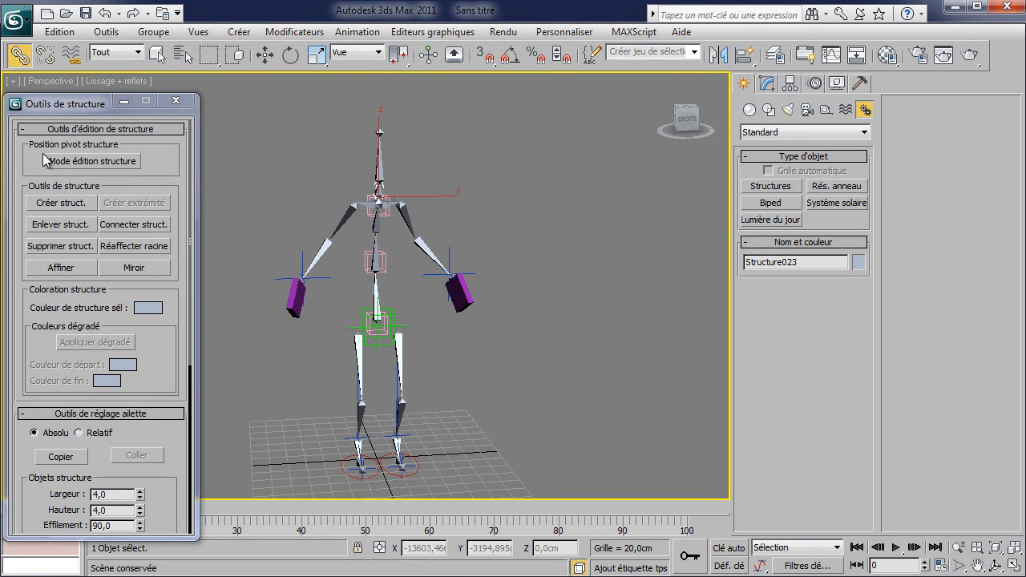
{"action": "double_click", "coordinate": [396, 322]}
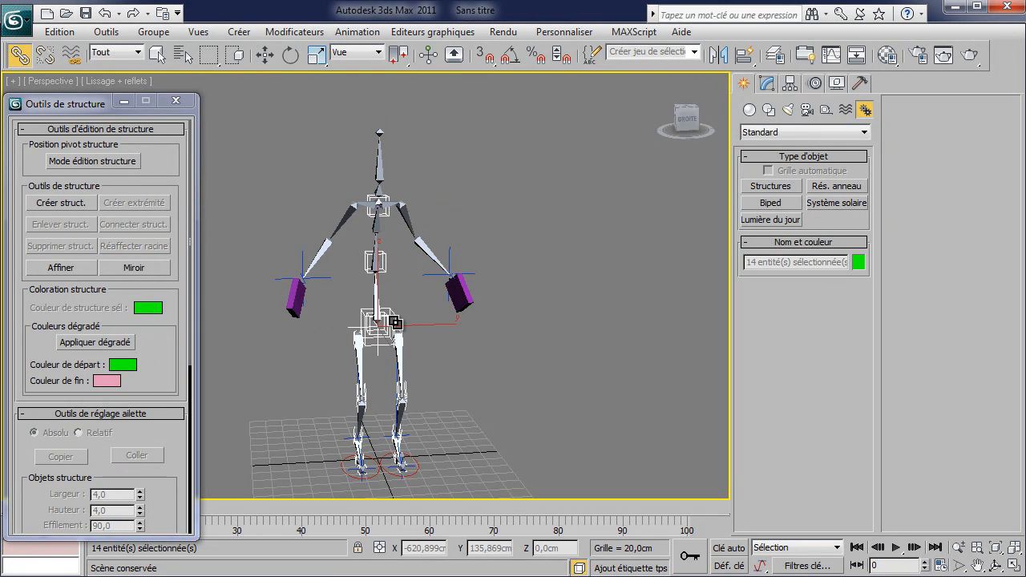
{"action": "scroll", "coordinate": [377, 225], "scroll_direction": "up", "scroll_amount": 5}
{"action": "scroll", "coordinate": [439, 160], "scroll_direction": "up", "scroll_amount": 2}
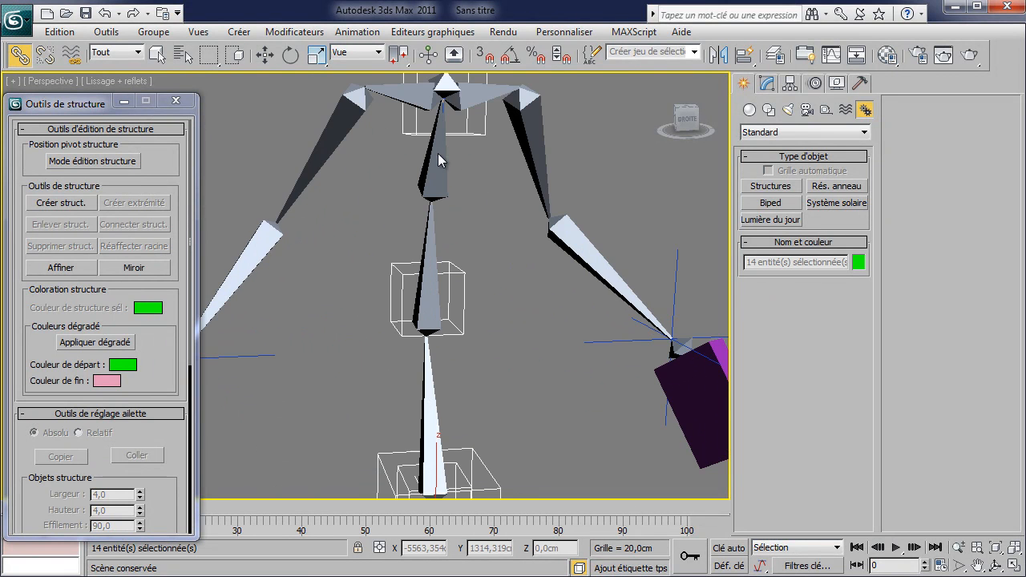
{"action": "scroll", "coordinate": [439, 160], "scroll_direction": "down", "scroll_amount": 5}
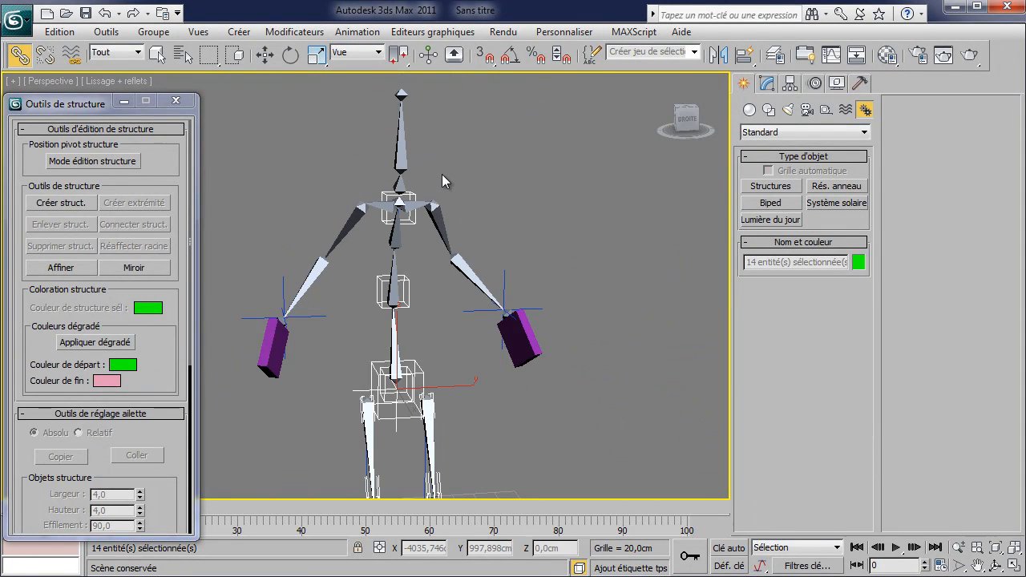
{"action": "scroll", "coordinate": [443, 174], "scroll_direction": "up", "scroll_amount": 2}
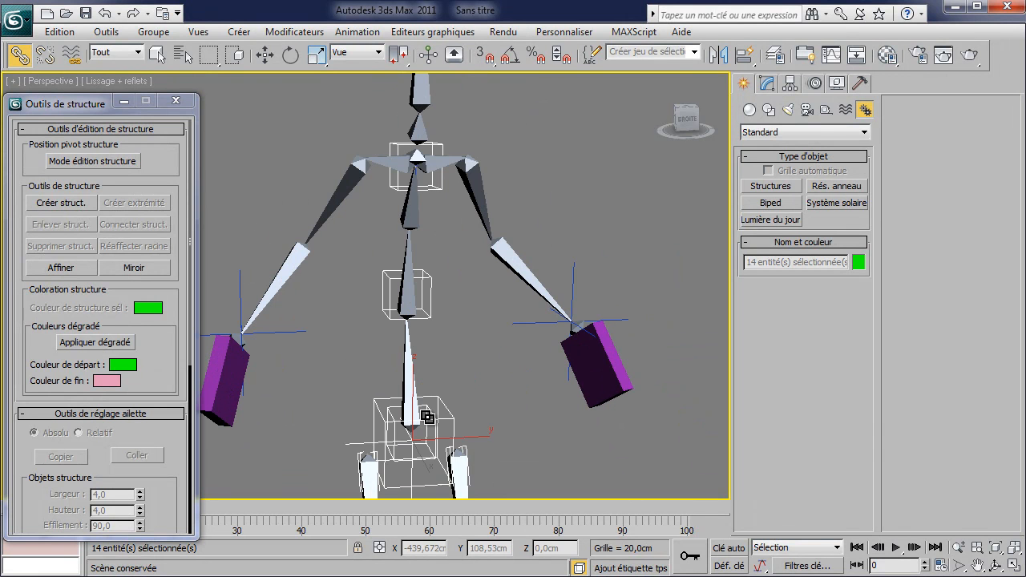
Select the lowest spine bone with its whole hierarchy and set the gradient start colour to red (255, 0, 0).
{"action": "double_click", "coordinate": [405, 390]}
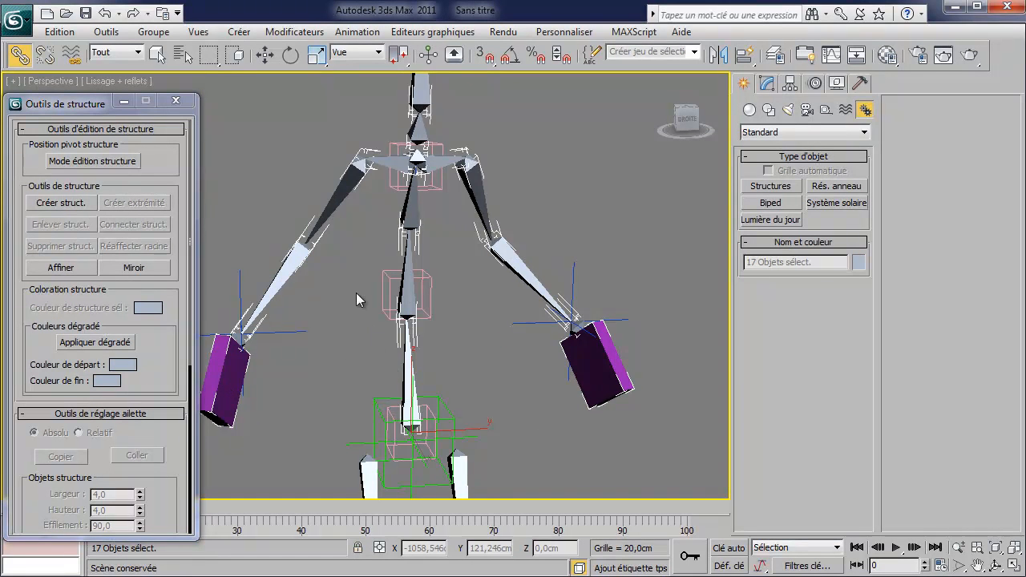
{"action": "scroll", "coordinate": [359, 309], "scroll_direction": "down", "scroll_amount": 2}
{"action": "middle_click_drag", "start_coordinate": [430, 332], "coordinate": [412, 231]}
{"action": "scroll", "coordinate": [407, 228], "scroll_direction": "down", "scroll_amount": 2}
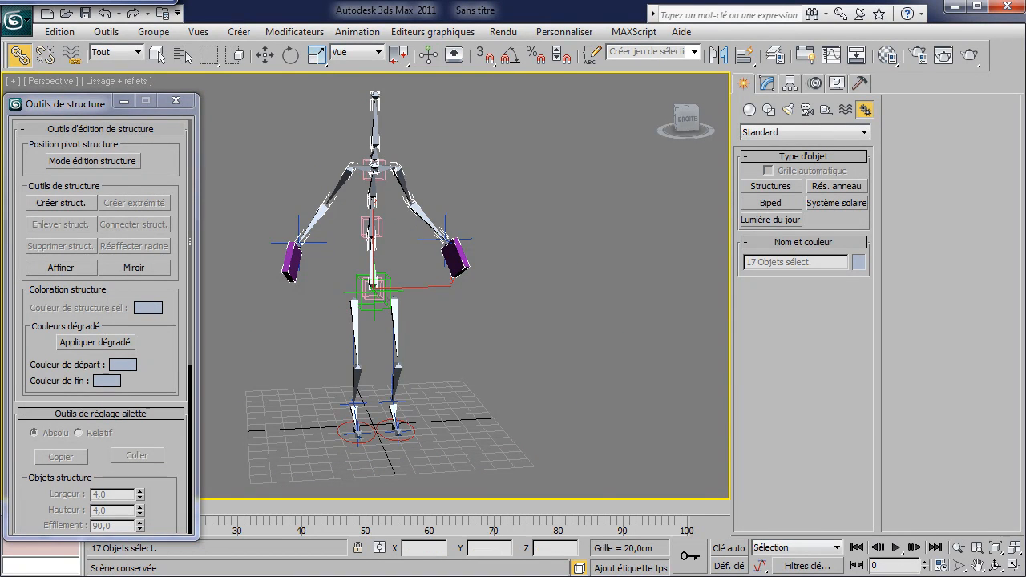
{"action": "left_click", "coordinate": [123, 364]}
{"action": "left_click_drag", "start_coordinate": [687, 296], "coordinate": [748, 339]}
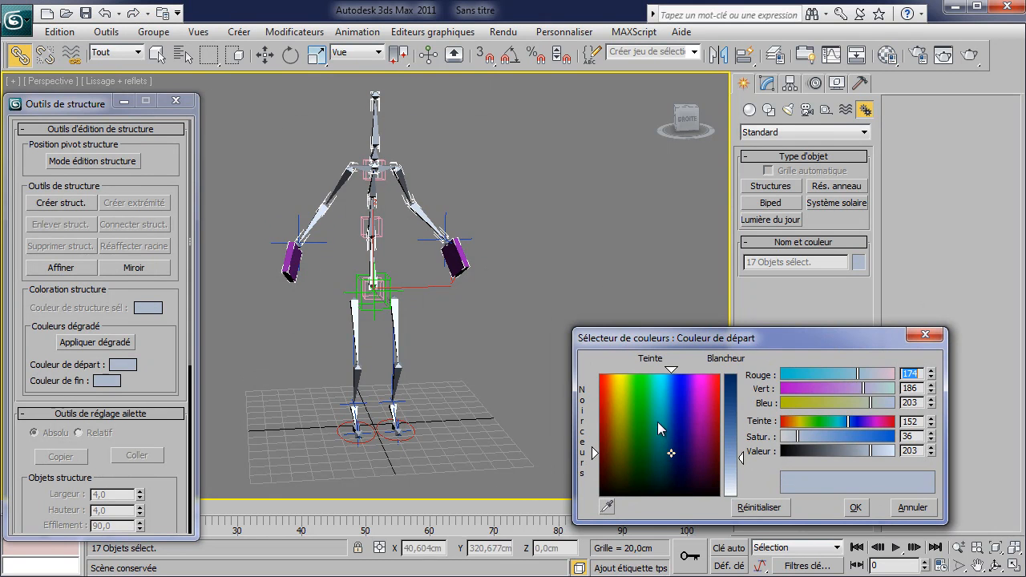
{"action": "left_click_drag", "start_coordinate": [620, 417], "coordinate": [598, 374]}
{"action": "left_click", "coordinate": [730, 374]}
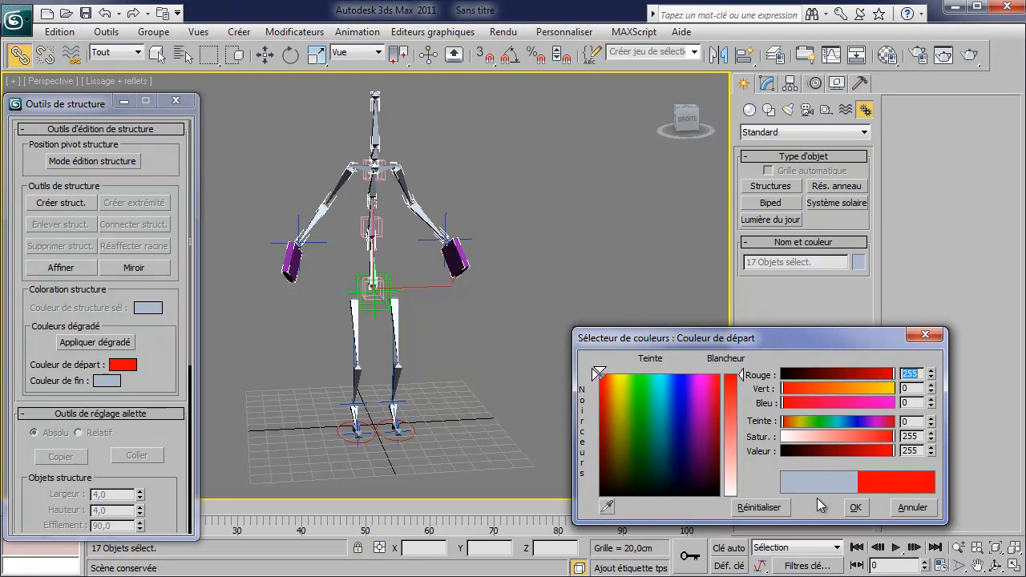
{"action": "left_click", "coordinate": [854, 508]}
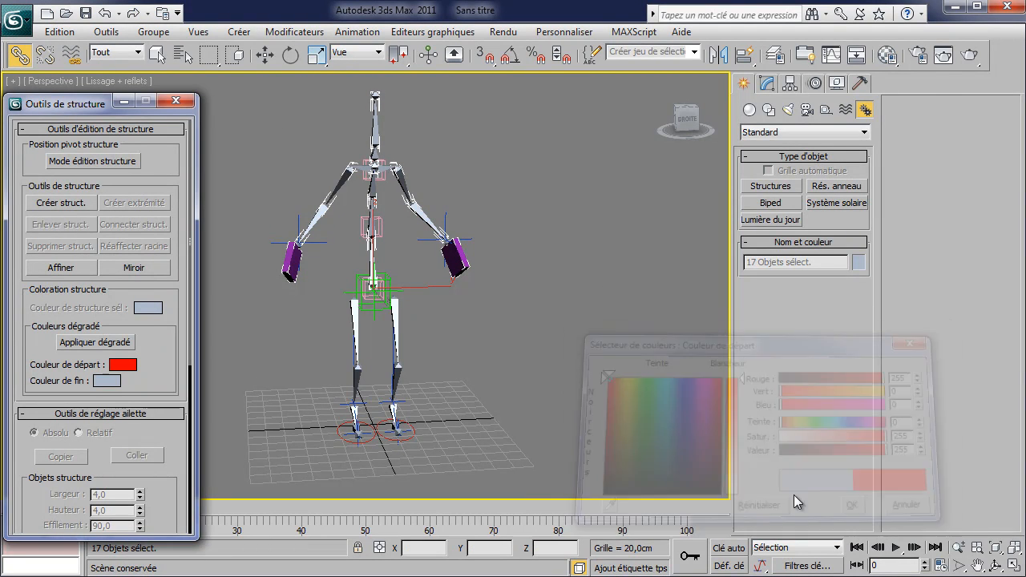
Set the gradient end colour to yellow (255, 246, 0), apply the gradient to the spine, head and arm bones, and deselect them.
{"action": "left_click", "coordinate": [107, 381]}
{"action": "left_click_drag", "start_coordinate": [629, 374], "coordinate": [619, 374]}
{"action": "left_click", "coordinate": [739, 382]}
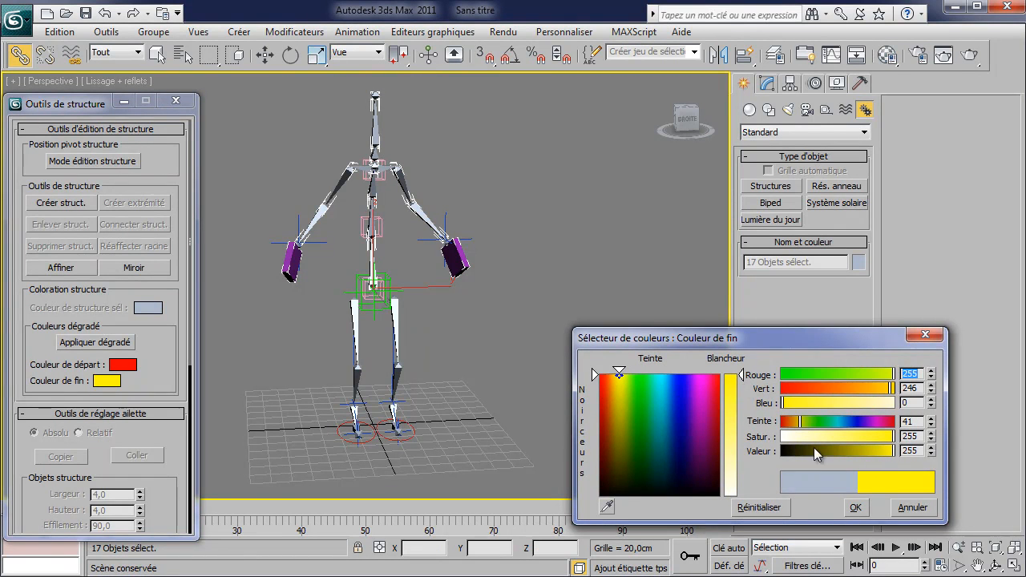
{"action": "left_click", "coordinate": [855, 507]}
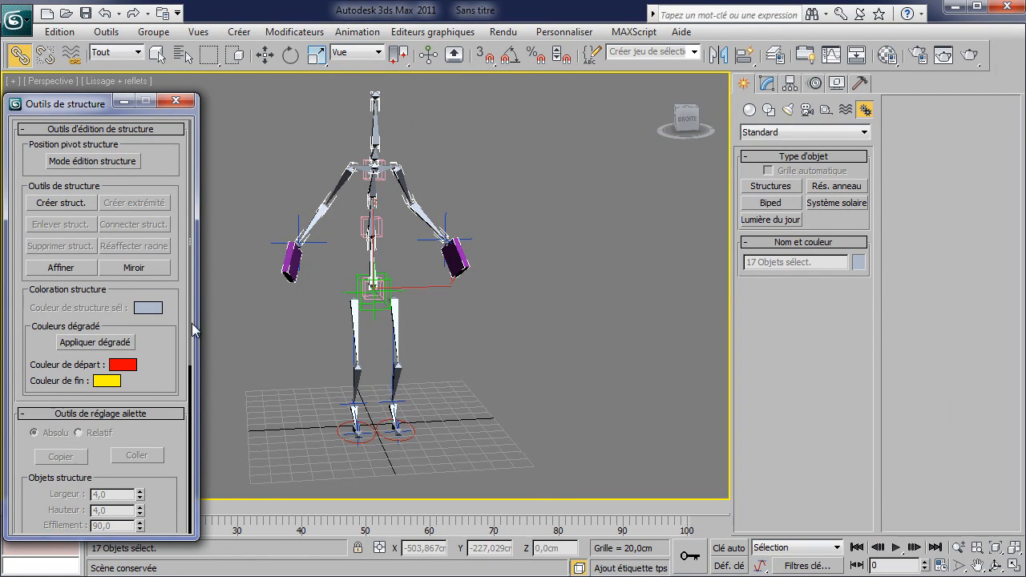
{"action": "left_click", "coordinate": [120, 344]}
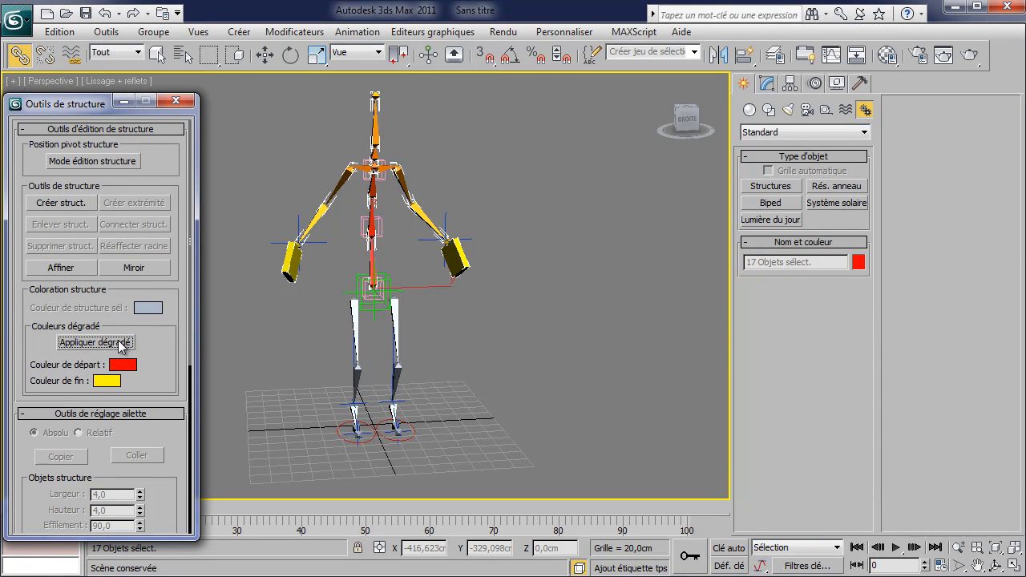
{"action": "left_click", "coordinate": [472, 353]}
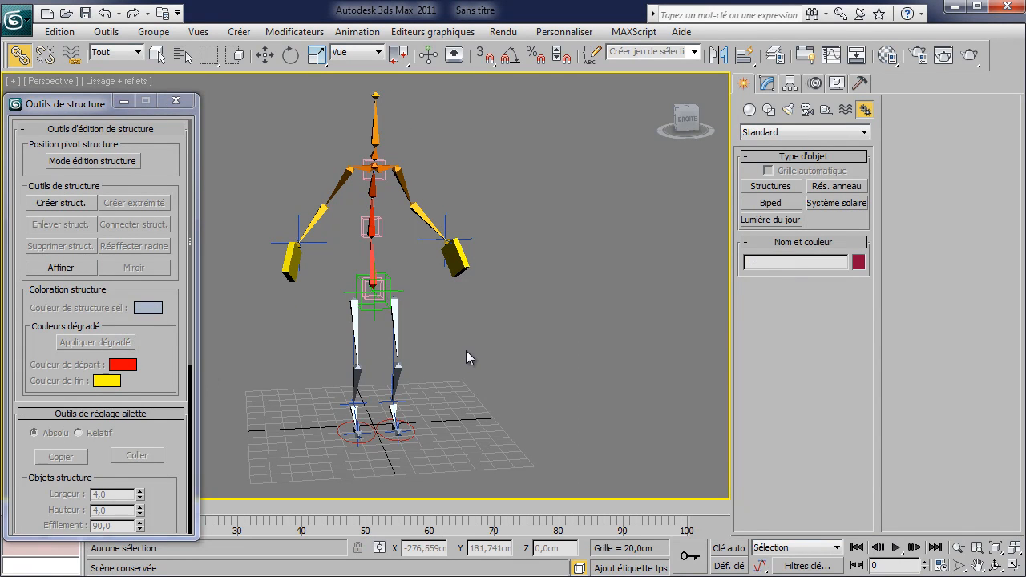
Select the whole bone chain of the left-hand leg in the perspective view and set its gradient start colour to yellow (255, 255, 0).
{"action": "double_click", "coordinate": [354, 336]}
{"action": "left_click", "coordinate": [123, 366]}
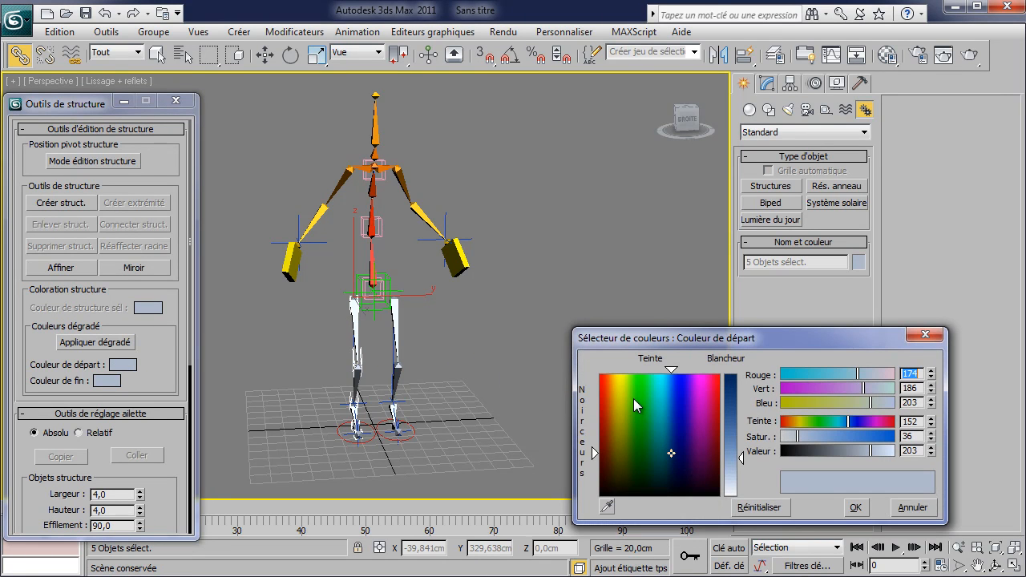
{"action": "left_click_drag", "start_coordinate": [632, 399], "coordinate": [599, 373]}
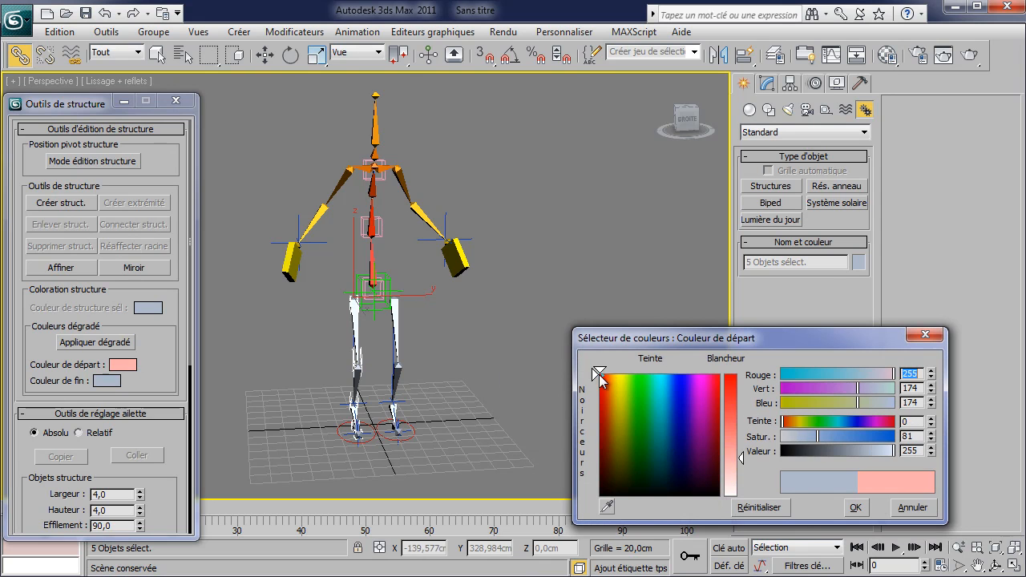
{"action": "left_click", "coordinate": [731, 375]}
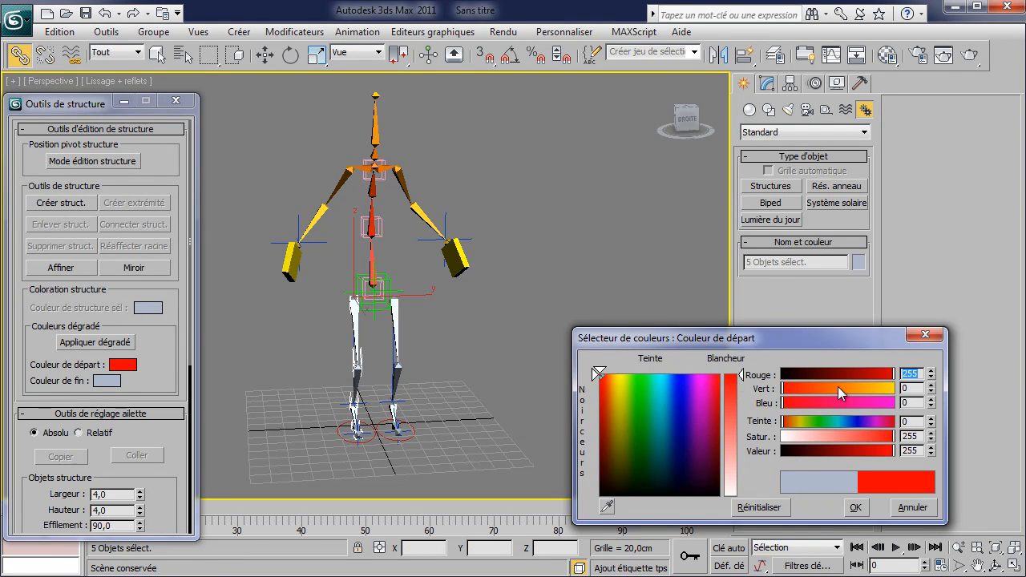
{"action": "left_click_drag", "start_coordinate": [883, 391], "coordinate": [895, 389]}
{"action": "left_click", "coordinate": [856, 508]}
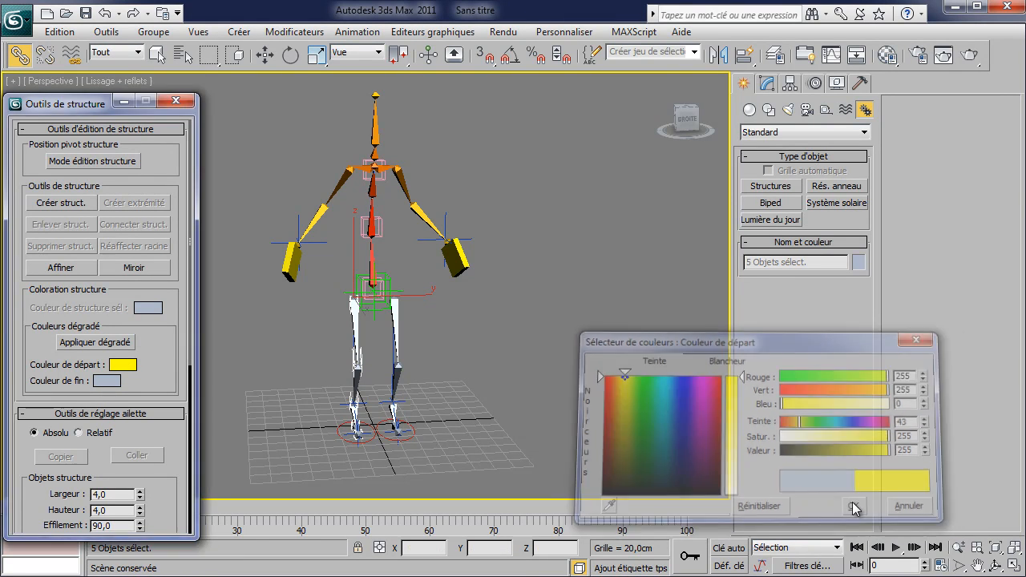
Set the gradient end colour to red (255, 0, 0) and apply the gradient to the selected leg.
{"action": "left_click", "coordinate": [107, 381]}
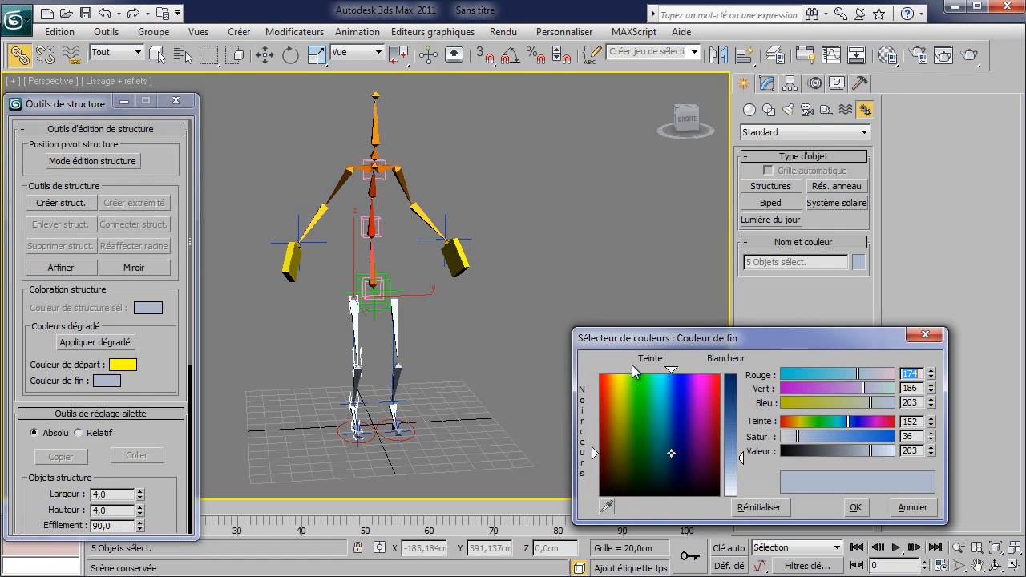
{"action": "left_click", "coordinate": [600, 374]}
{"action": "left_click", "coordinate": [731, 375]}
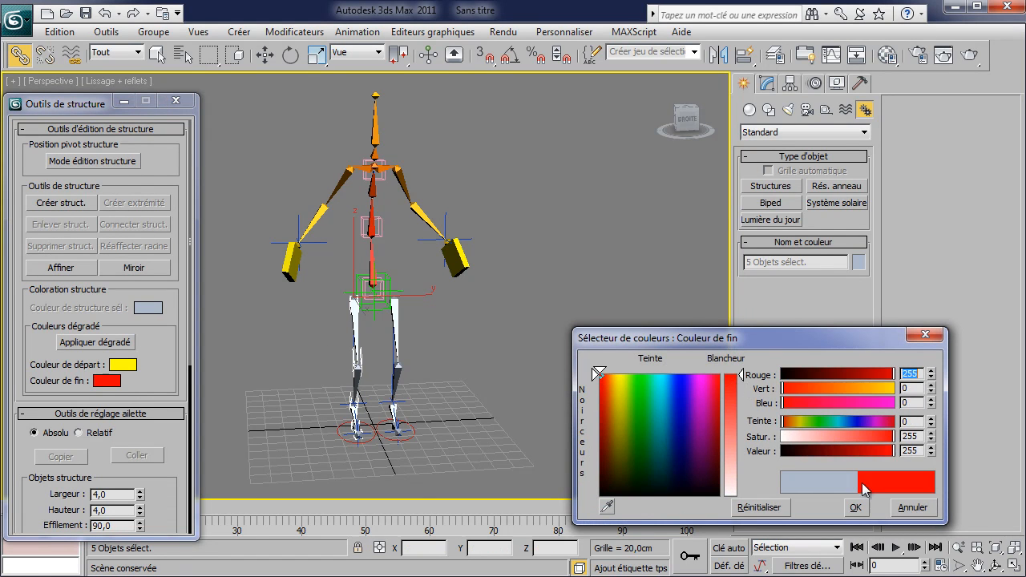
{"action": "left_click", "coordinate": [857, 508]}
{"action": "left_click", "coordinate": [85, 342]}
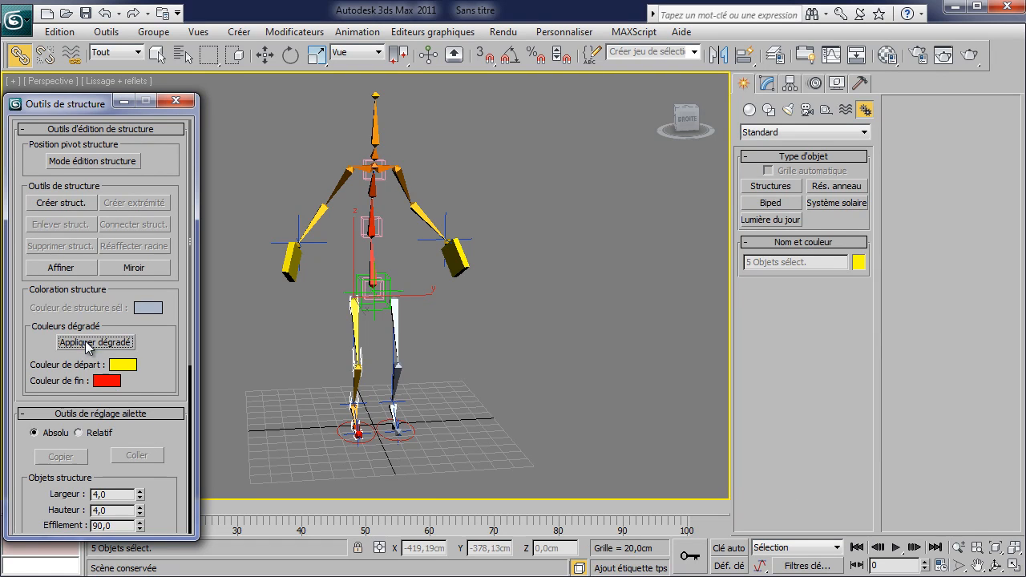
Select the whole bone chain of the right-hand leg and set its gradient start colour to yellow (252, 255, 0).
{"action": "left_click", "coordinate": [396, 320]}
{"action": "double_click", "coordinate": [396, 320]}
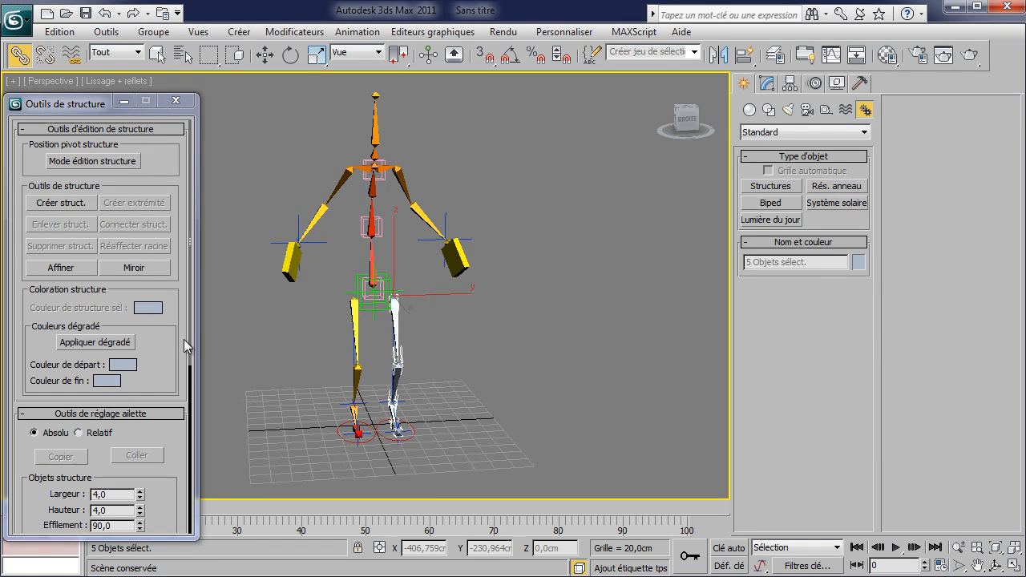
{"action": "left_click", "coordinate": [124, 364]}
{"action": "left_click", "coordinate": [622, 375]}
{"action": "left_click", "coordinate": [733, 377]}
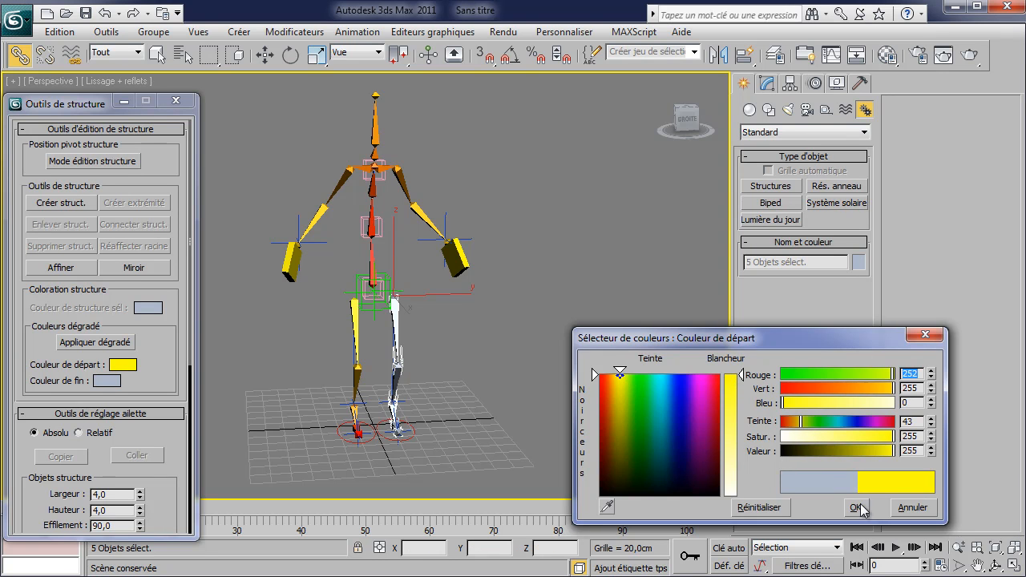
{"action": "left_click", "coordinate": [856, 508]}
Set the gradient end colour to red (255, 0, 0) and apply the gradient to the right-hand leg.
{"action": "left_click", "coordinate": [107, 382]}
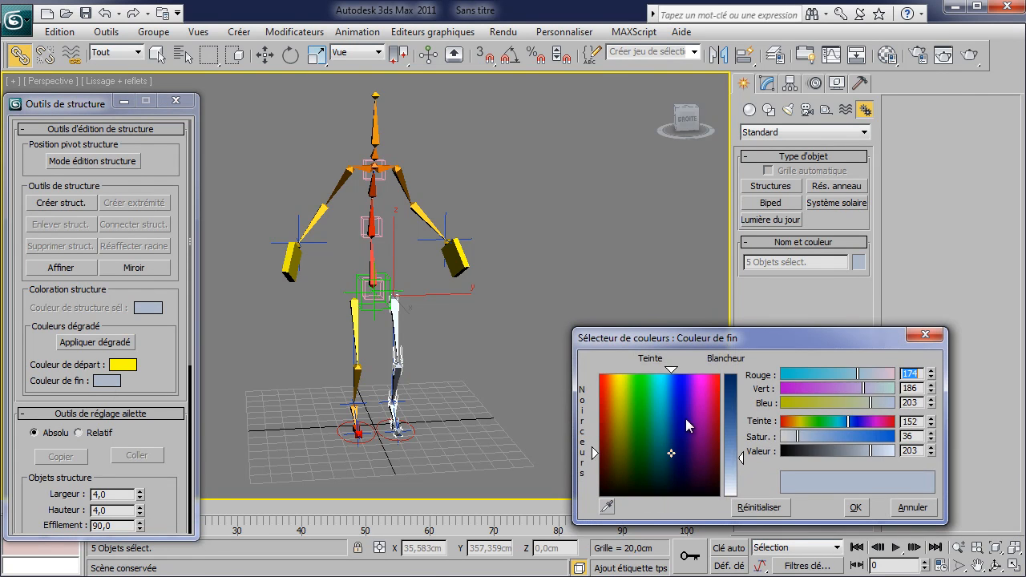
{"action": "left_click", "coordinate": [600, 374]}
{"action": "left_click", "coordinate": [734, 376]}
{"action": "left_click", "coordinate": [856, 508]}
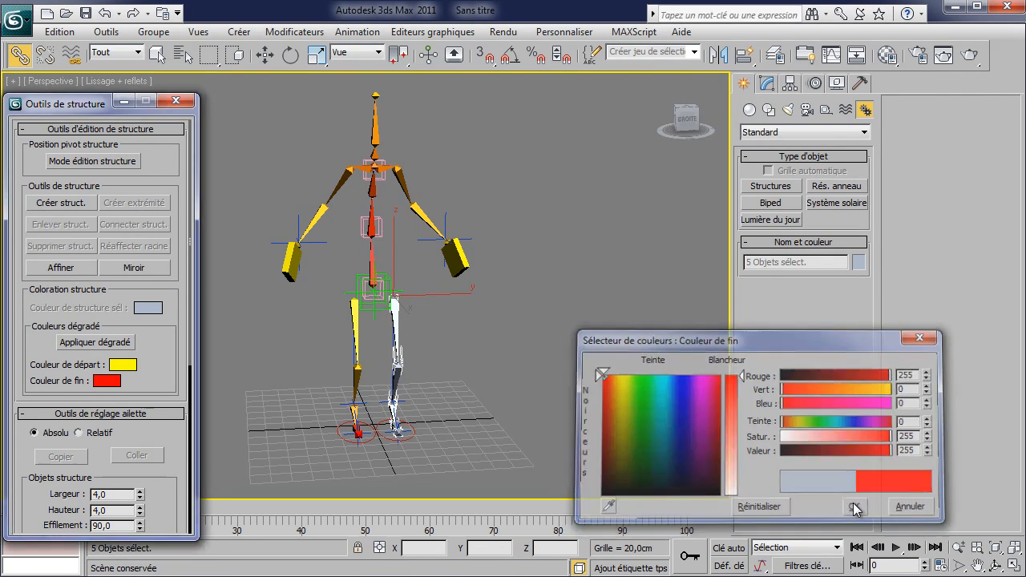
{"action": "left_click", "coordinate": [86, 346]}
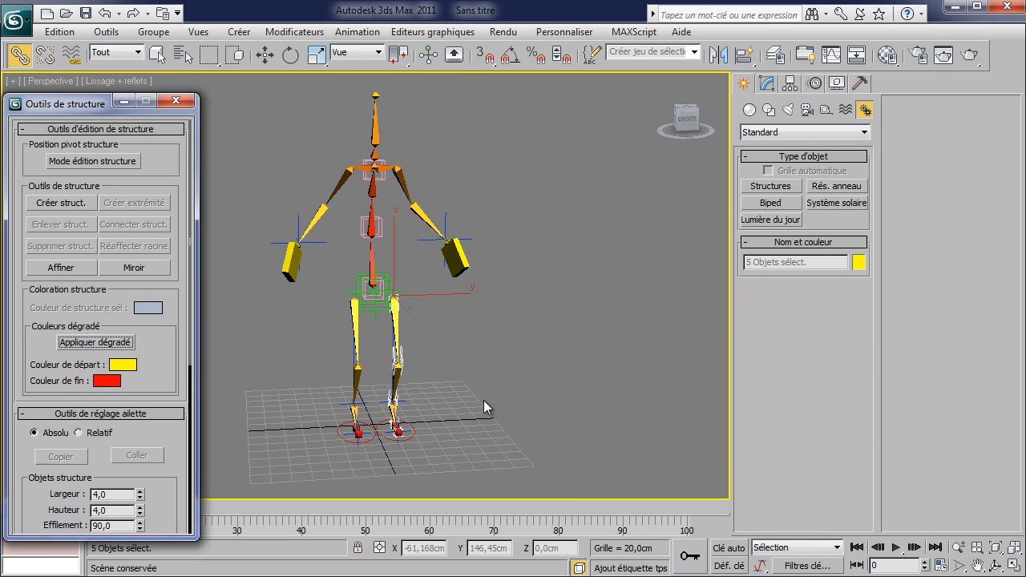
Collapse the bone editing tools to expose the fin adjustment settings, and deselect the leg bones.
{"action": "middle_click_drag", "start_coordinate": [436, 420], "coordinate": [461, 377]}
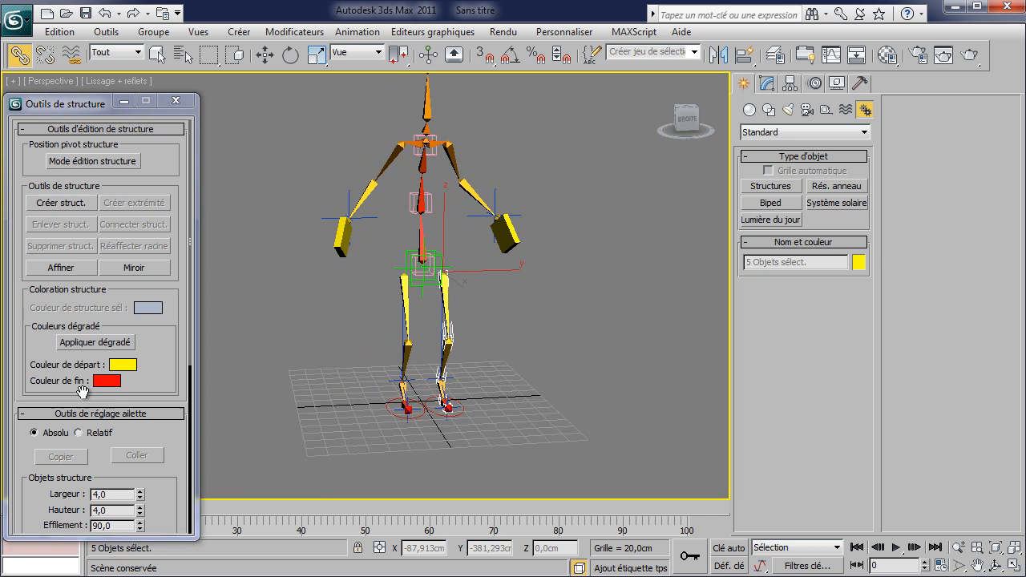
{"action": "left_click", "coordinate": [31, 131]}
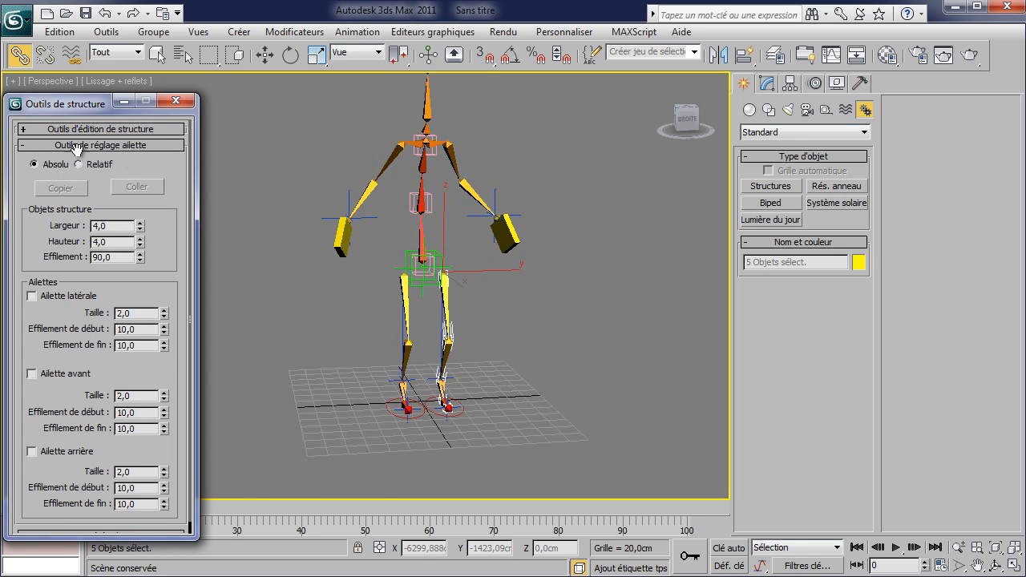
{"action": "middle_click_drag", "start_coordinate": [482, 356], "coordinate": [509, 334], "text": "alt"}
{"action": "left_click", "coordinate": [517, 355]}
{"action": "scroll", "coordinate": [352, 349], "scroll_direction": "up", "scroll_amount": 3}
Activate the Move tool and select the left-hand upper arm bone together with its child bones.
{"action": "double_click", "coordinate": [381, 221]}
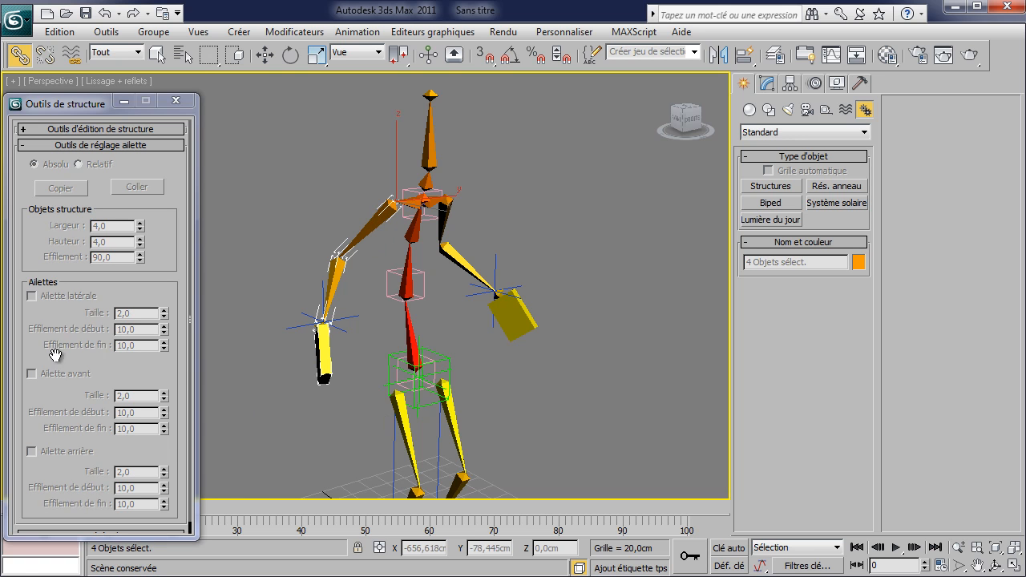
{"action": "right_click", "coordinate": [316, 211]}
{"action": "left_click", "coordinate": [353, 238]}
{"action": "middle_click_drag", "start_coordinate": [374, 223], "coordinate": [385, 208]}
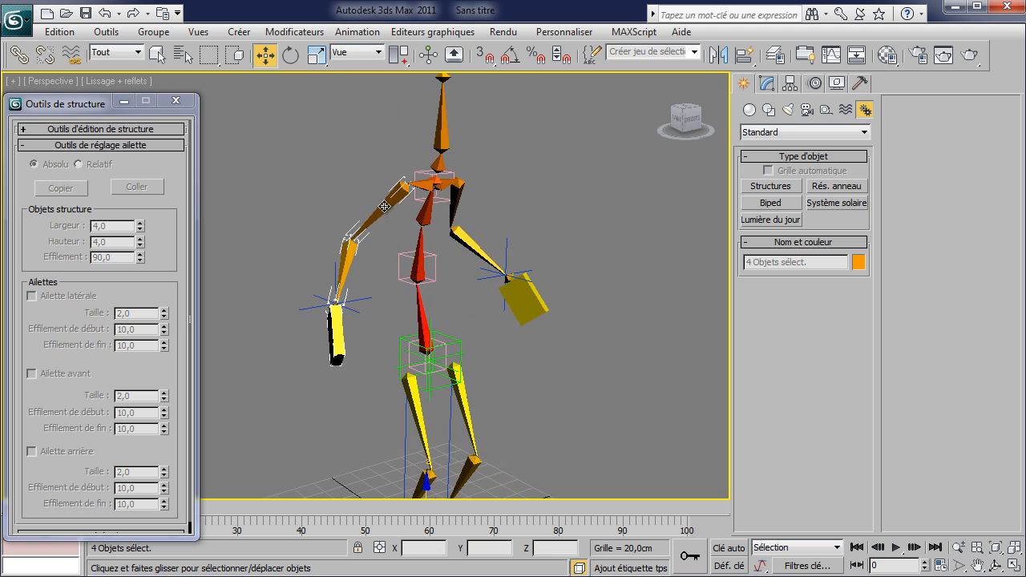
{"action": "left_click", "coordinate": [385, 207]}
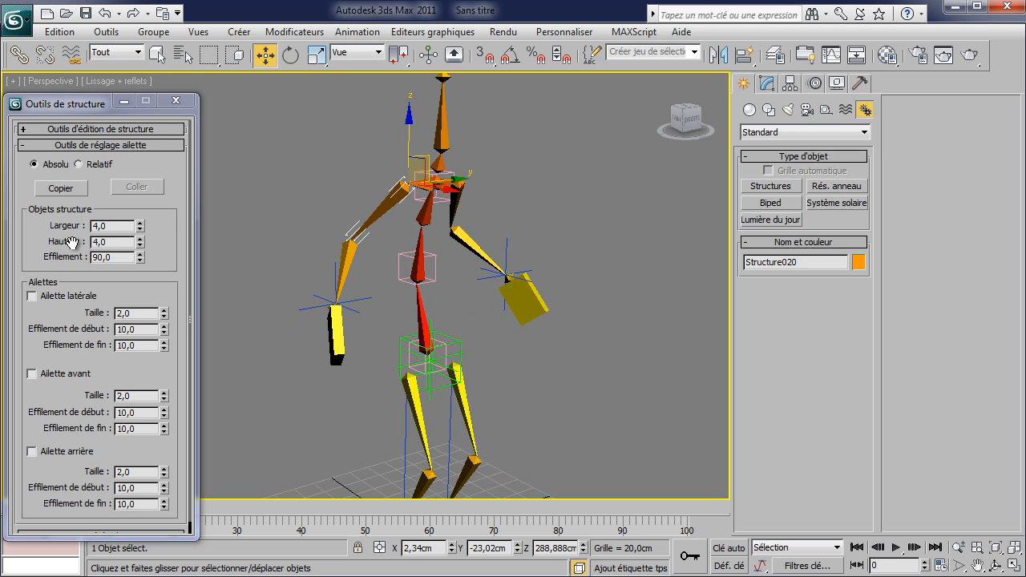
{"action": "double_click", "coordinate": [378, 211]}
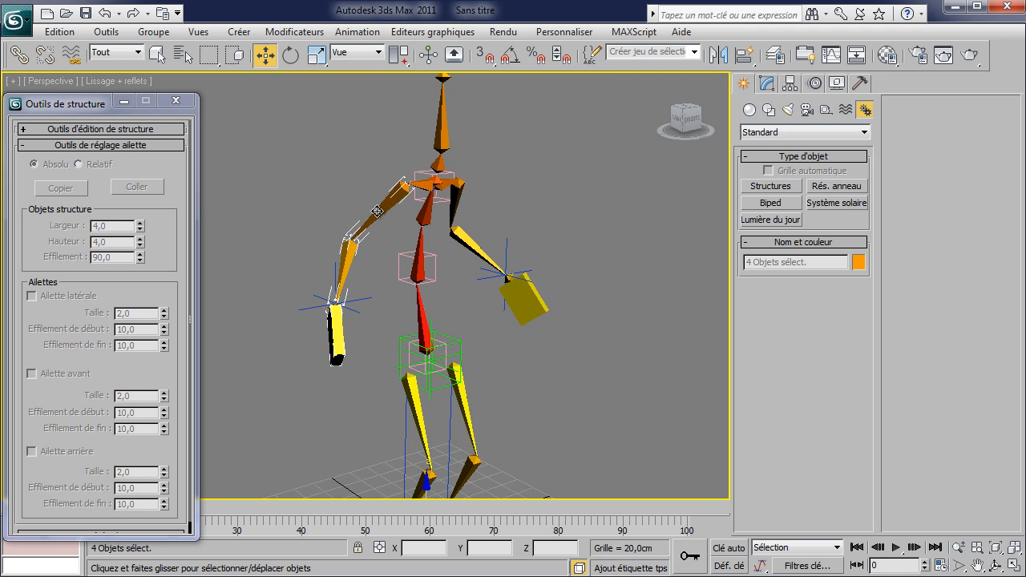
Test the IK of both arms by moving each hand's IK chain and cancelling the move.
{"action": "left_click", "coordinate": [366, 293]}
{"action": "left_click", "coordinate": [368, 287]}
{"action": "left_click_drag", "start_coordinate": [355, 277], "coordinate": [324, 271]}
{"action": "right_click", "coordinate": [325, 271]}
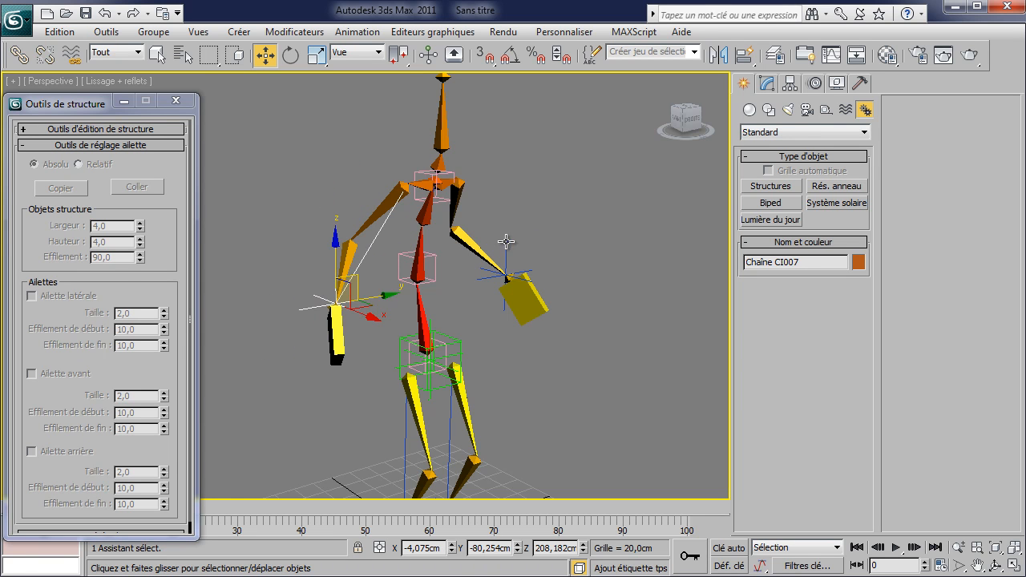
{"action": "left_click", "coordinate": [506, 242]}
{"action": "left_click_drag", "start_coordinate": [521, 245], "coordinate": [561, 219]}
{"action": "right_click", "coordinate": [561, 218]}
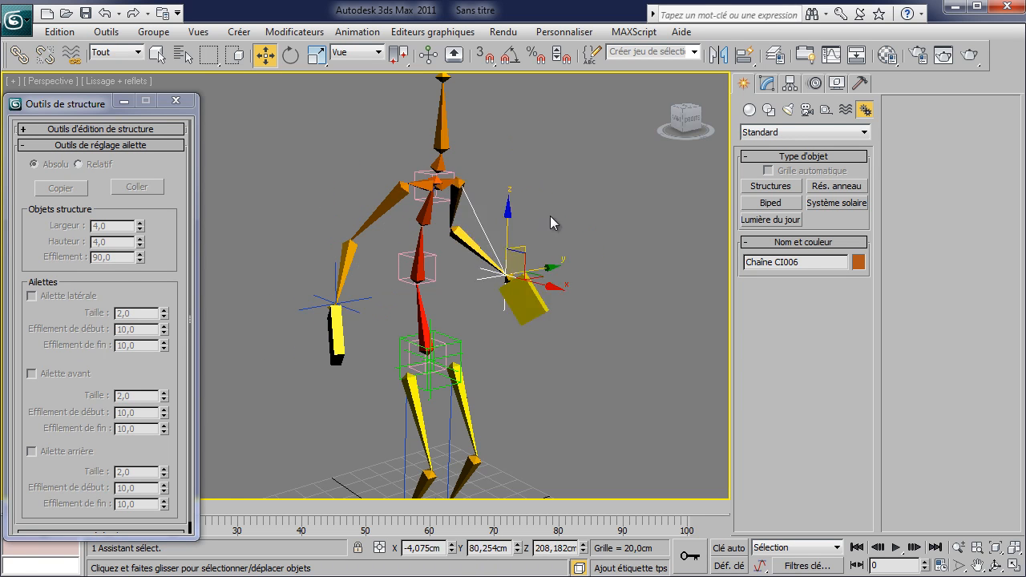
Enable the side, front and back fins on the shin bone of the left-hand leg.
{"action": "left_click", "coordinate": [420, 307]}
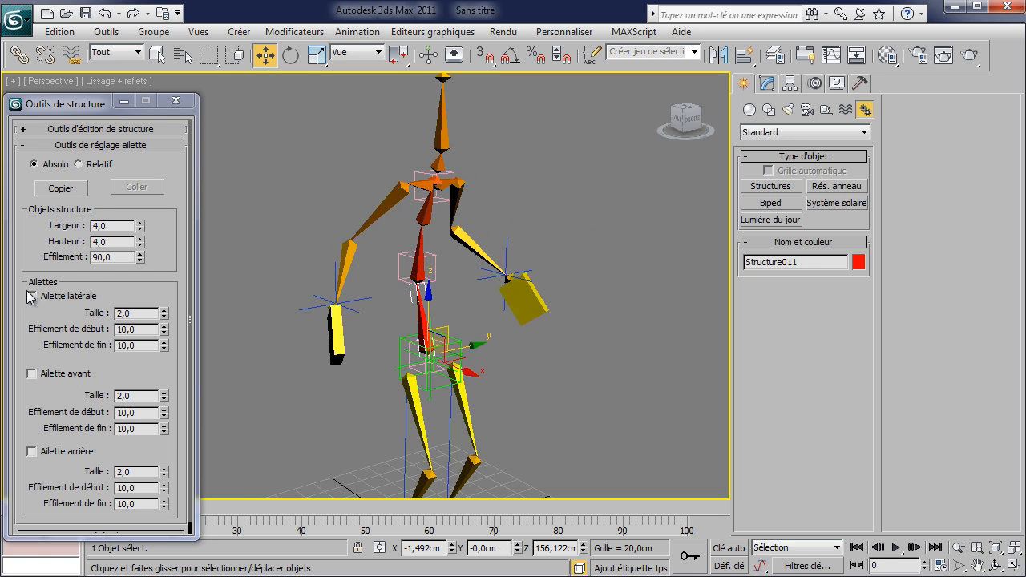
{"action": "middle_click_drag", "start_coordinate": [480, 397], "coordinate": [429, 331]}
{"action": "left_click", "coordinate": [409, 315]}
{"action": "scroll", "coordinate": [428, 325], "scroll_direction": "up", "scroll_amount": 4}
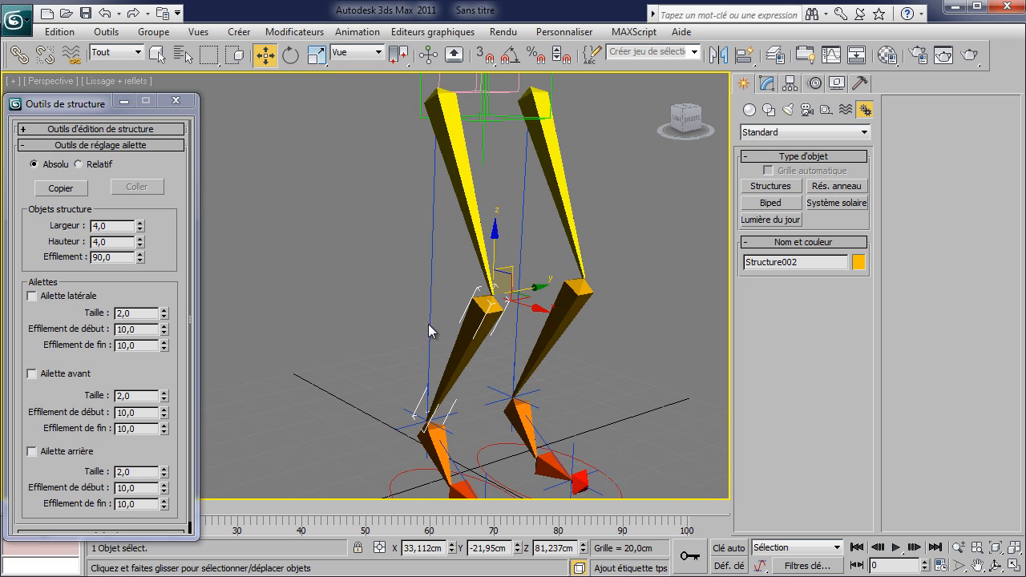
{"action": "left_click", "coordinate": [59, 382]}
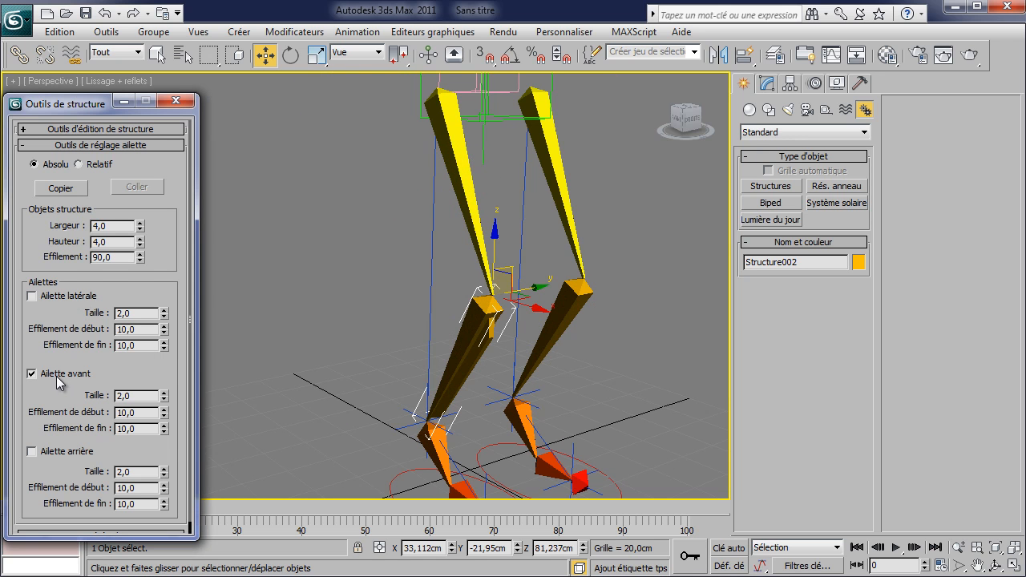
{"action": "left_click", "coordinate": [70, 457]}
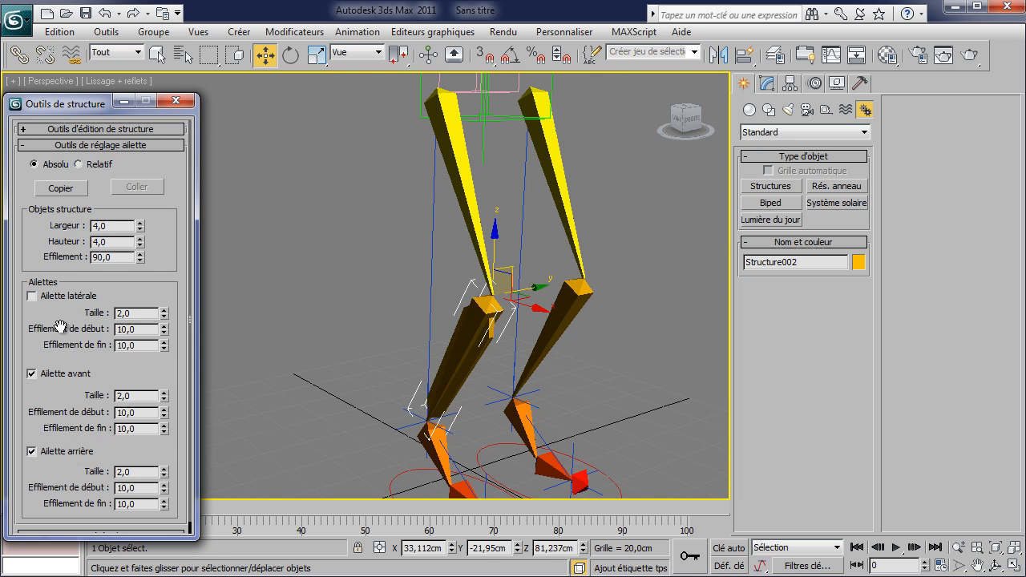
{"action": "left_click", "coordinate": [52, 297]}
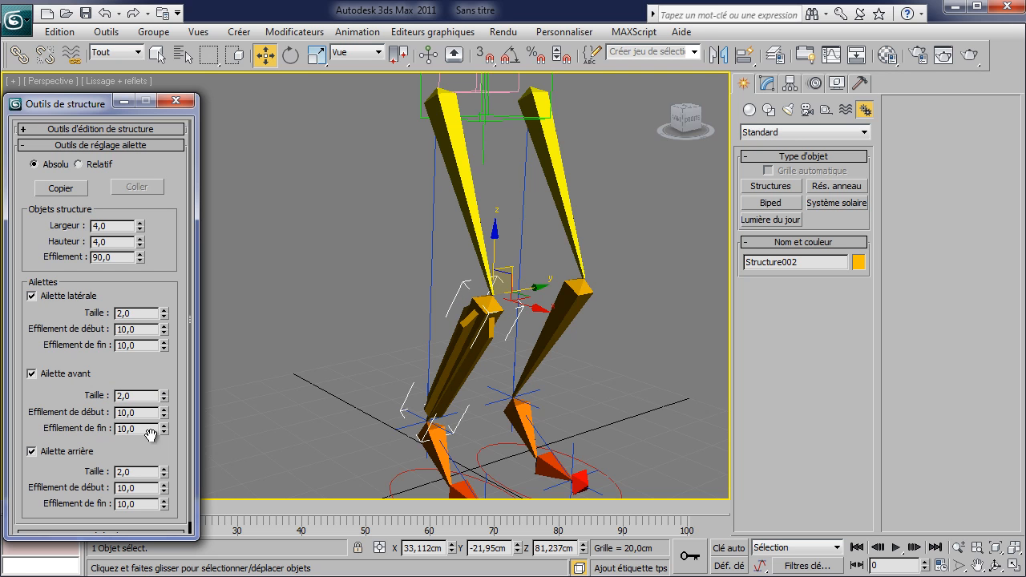
Set the shin's back fin size to 6.4, its end tapers to 53.7 back, 34.2 front and 21.9 side, and the bone taper to 45.5.
{"action": "left_click_drag", "start_coordinate": [164, 475], "coordinate": [166, 434]}
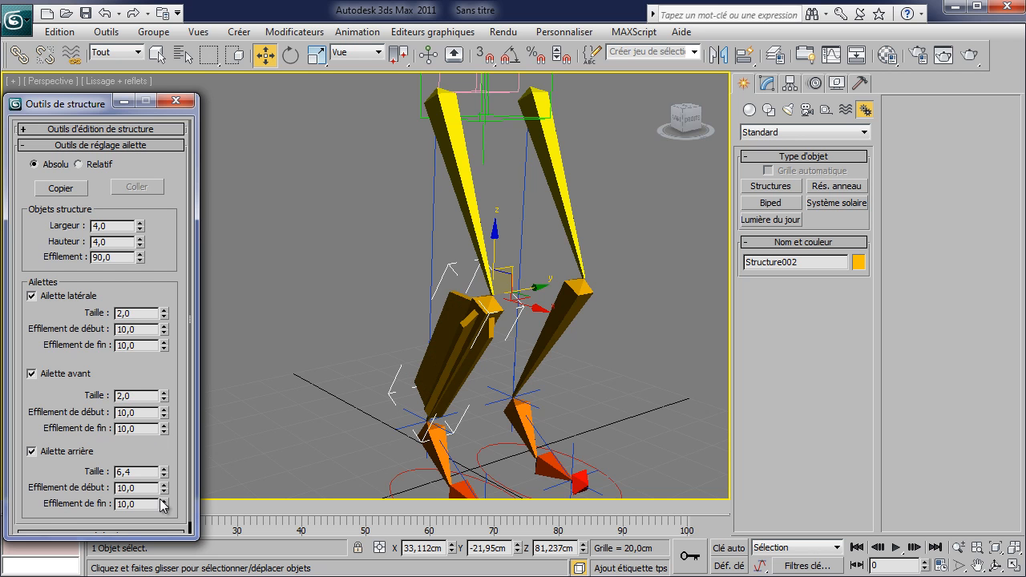
{"action": "left_click_drag", "start_coordinate": [164, 505], "coordinate": [177, 151]}
{"action": "left_click_drag", "start_coordinate": [164, 429], "coordinate": [174, 231]}
{"action": "left_click_drag", "start_coordinate": [164, 345], "coordinate": [193, 252]}
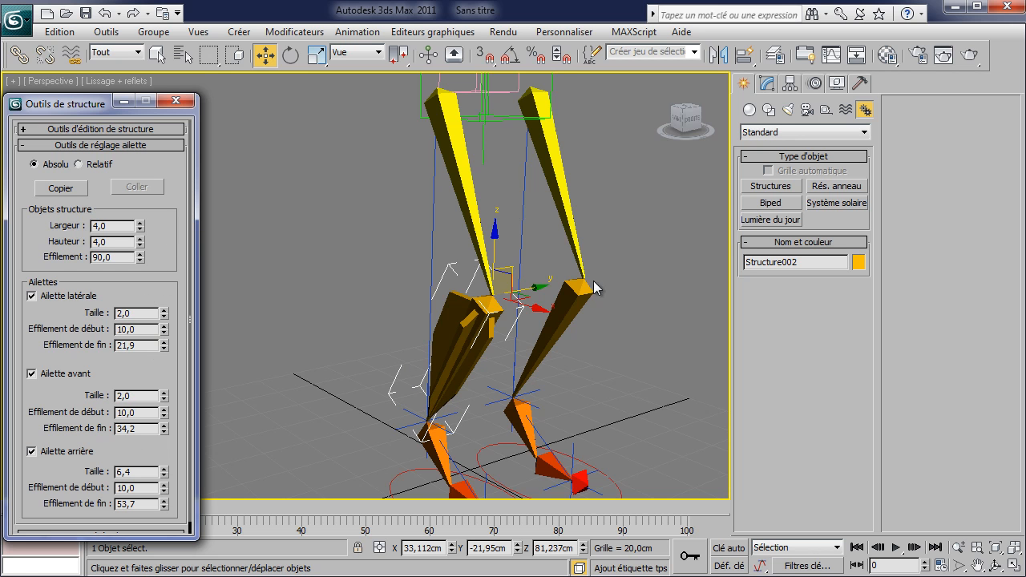
{"action": "left_click", "coordinate": [140, 261]}
{"action": "left_click_drag", "start_coordinate": [142, 260], "coordinate": [117, 481]}
Set the taper of the left-hand foot bone just below the ankle to -41.8 so it widens towards the toes.
{"action": "middle_click_drag", "start_coordinate": [430, 463], "coordinate": [425, 340]}
{"action": "left_click", "coordinate": [433, 331]}
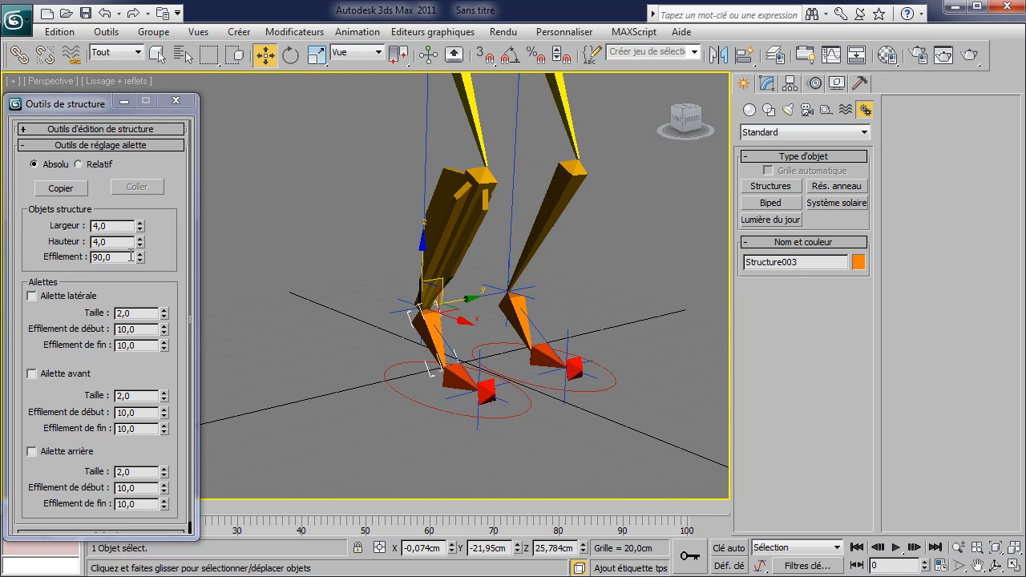
{"action": "left_click_drag", "start_coordinate": [140, 250], "coordinate": [88, 364]}
Shape the left-hand toe bone into a block with taper 0, height 3.9 and width 10.1.
{"action": "left_click", "coordinate": [455, 380]}
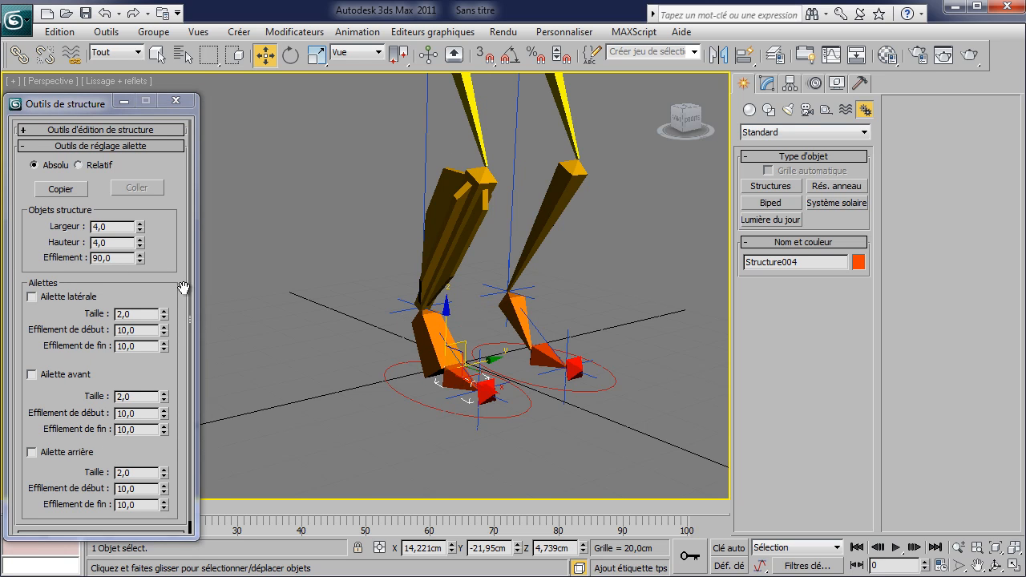
{"action": "type", "text": "0"}
{"action": "key", "text": "Return"}
{"action": "left_click", "coordinate": [141, 246]}
{"action": "left_click_drag", "start_coordinate": [140, 229], "coordinate": [148, 174]}
Set the left-hand thigh bone's taper to 6.7 and enable its side, front and back fins.
{"action": "middle_click_drag", "start_coordinate": [533, 235], "coordinate": [525, 355]}
{"action": "left_click", "coordinate": [466, 209]}
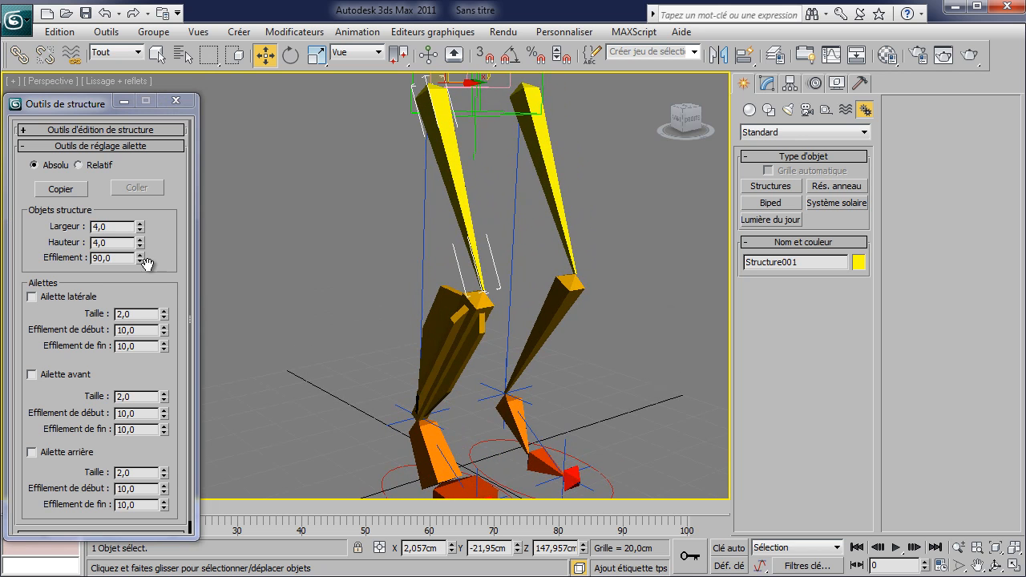
{"action": "left_click_drag", "start_coordinate": [140, 257], "coordinate": [140, 315]}
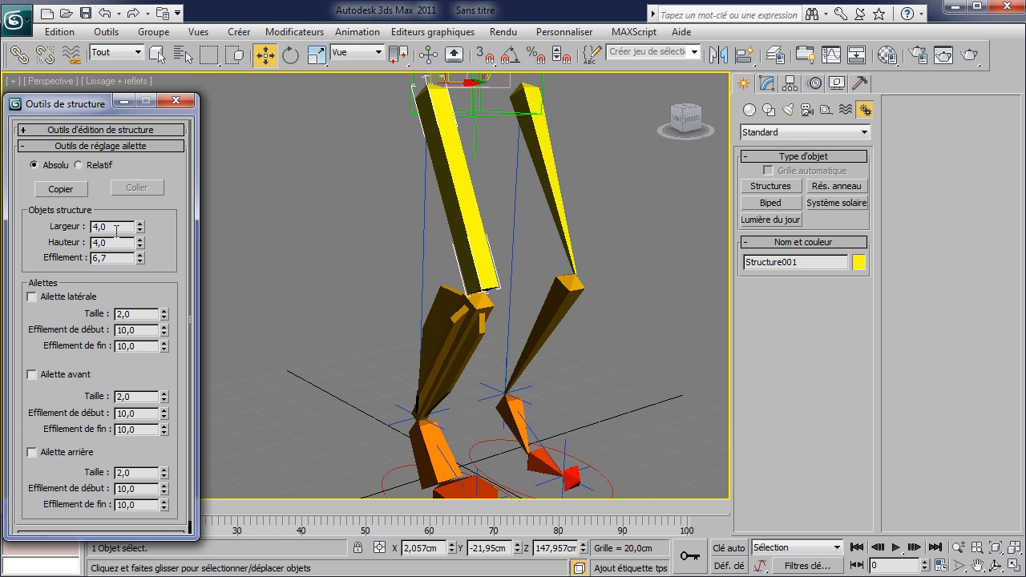
{"action": "left_click", "coordinate": [55, 298]}
{"action": "left_click", "coordinate": [55, 376]}
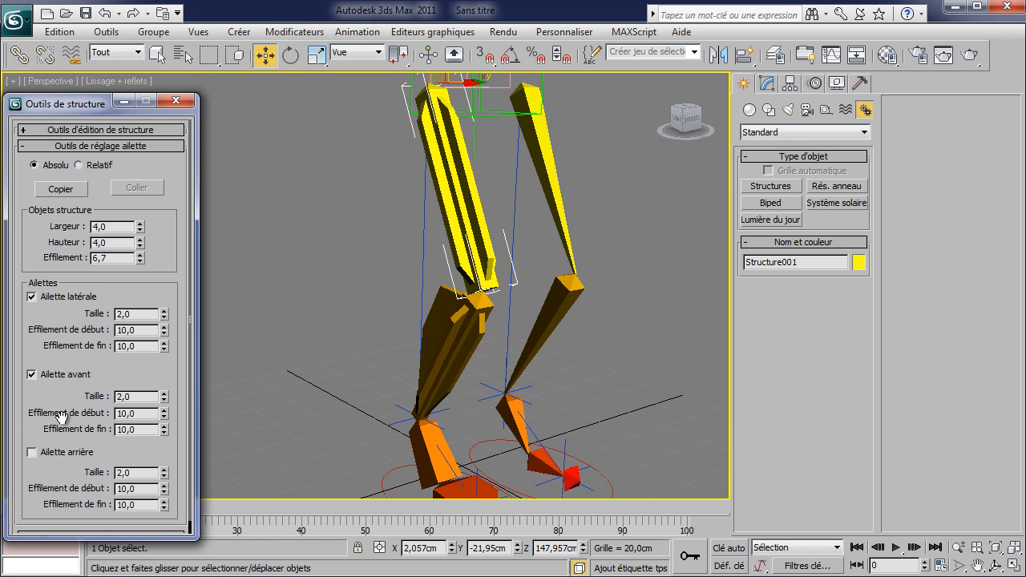
{"action": "left_click", "coordinate": [47, 454]}
Set the thigh's back fin size to 4.8 and its fin end tapers to 18.9 front, 17.2 side and 23.1 back.
{"action": "middle_click_drag", "start_coordinate": [525, 150], "coordinate": [406, 147], "text": "alt"}
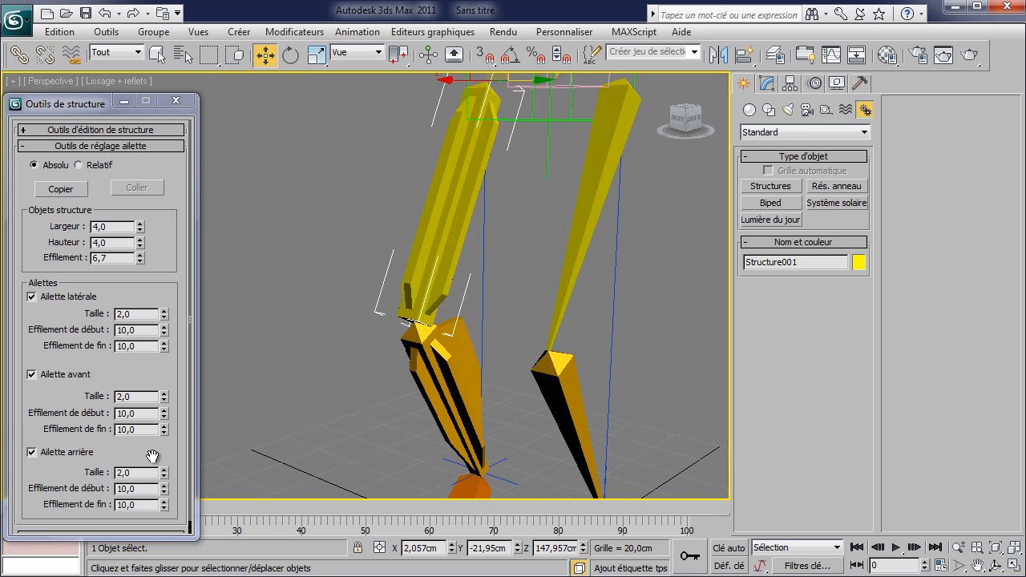
{"action": "left_click_drag", "start_coordinate": [165, 475], "coordinate": [169, 446]}
{"action": "middle_click_drag", "start_coordinate": [384, 256], "coordinate": [354, 202]}
{"action": "left_click_drag", "start_coordinate": [164, 430], "coordinate": [161, 286]}
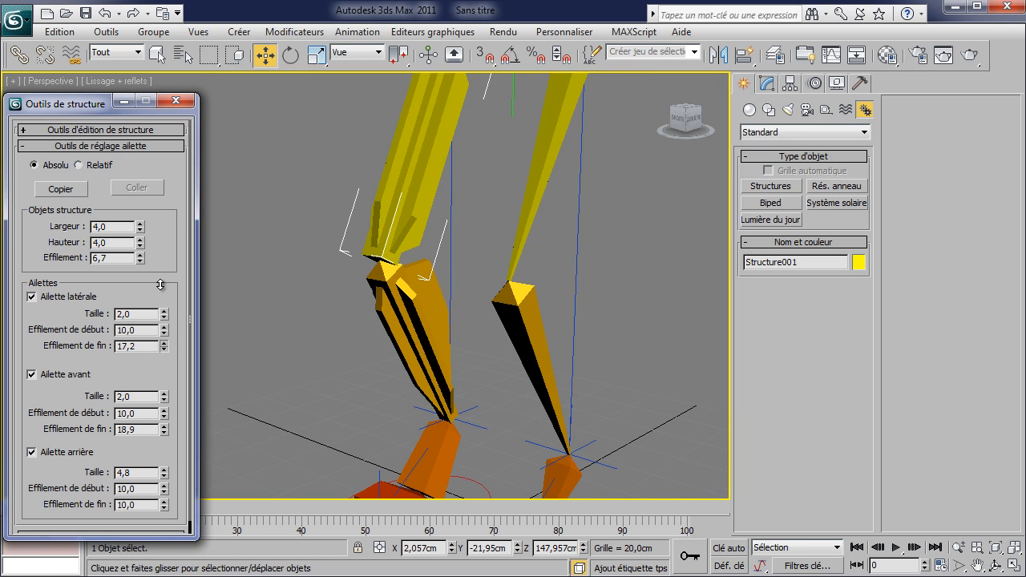
{"action": "left_click_drag", "start_coordinate": [164, 505], "coordinate": [166, 401]}
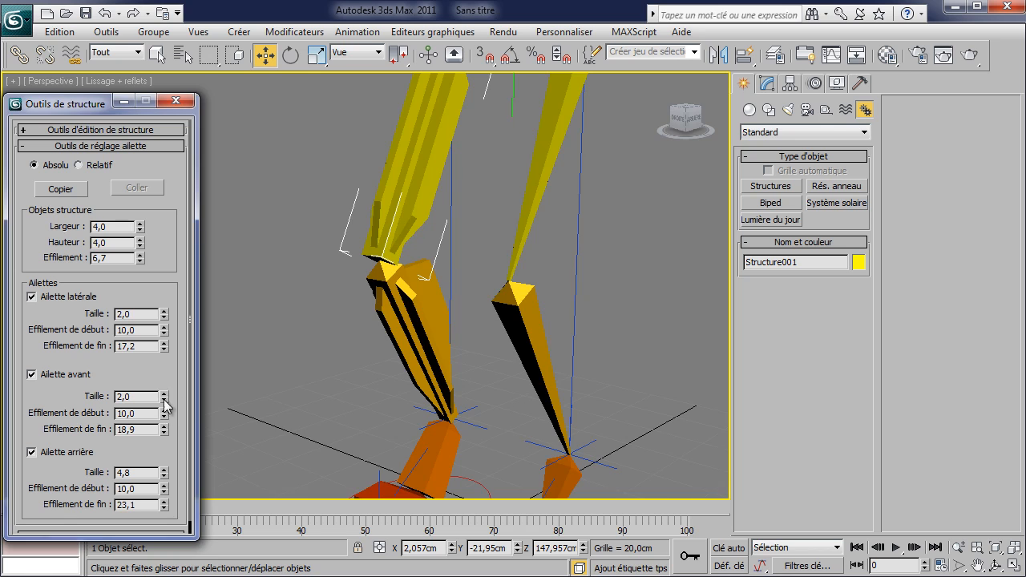
Copy the left-hand thigh's bone and fin settings and paste them onto the right-hand thigh bone.
{"action": "scroll", "coordinate": [416, 256], "scroll_direction": "down", "scroll_amount": 4}
{"action": "middle_click_drag", "start_coordinate": [309, 168], "coordinate": [357, 226], "text": "alt"}
{"action": "scroll", "coordinate": [381, 186], "scroll_direction": "up", "scroll_amount": 2}
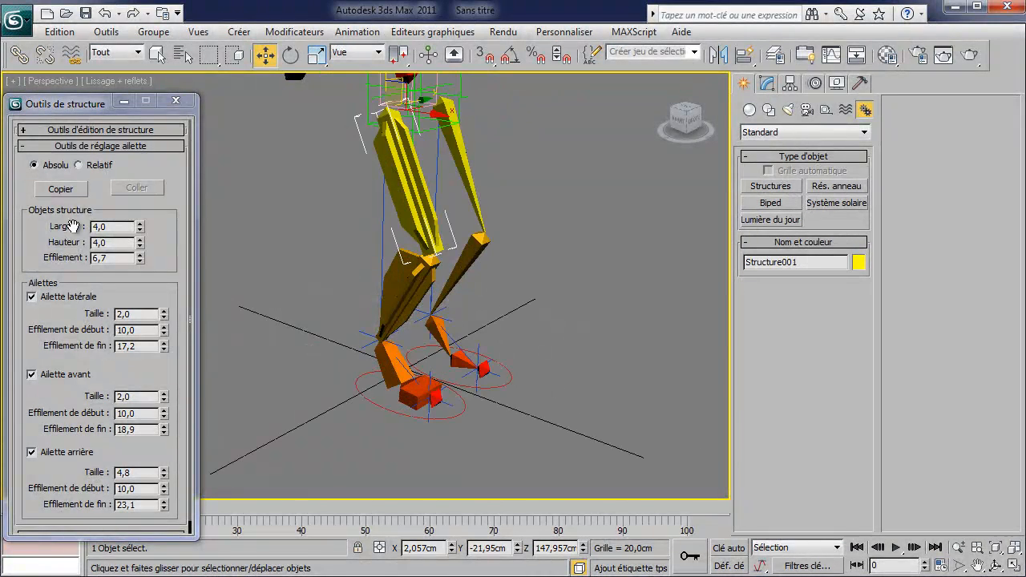
{"action": "left_click", "coordinate": [60, 188]}
{"action": "left_click", "coordinate": [449, 183]}
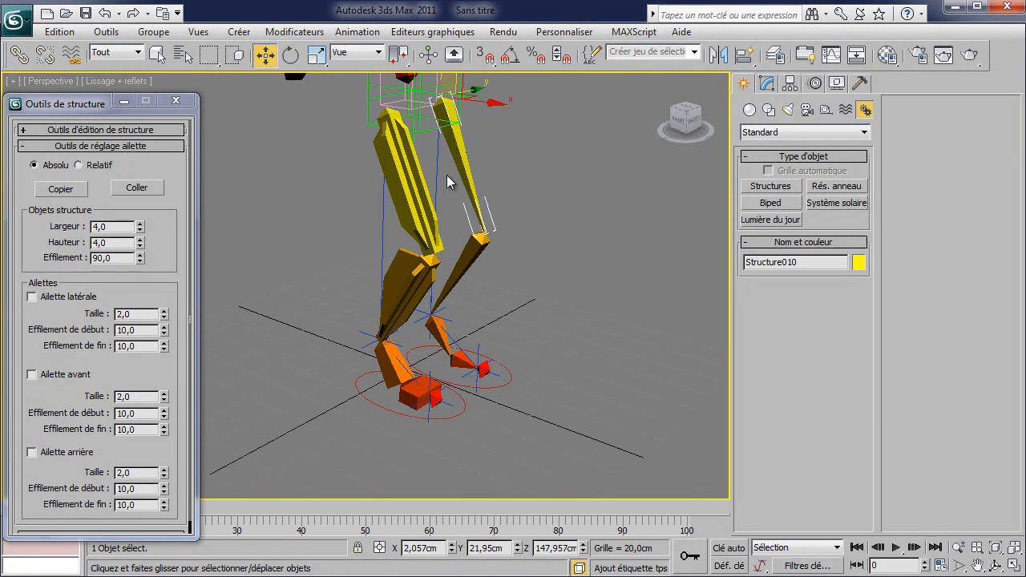
{"action": "left_click", "coordinate": [132, 196]}
Copy the left-hand shin's bone and fin settings and paste them onto the right-hand shin bone.
{"action": "left_click", "coordinate": [400, 305]}
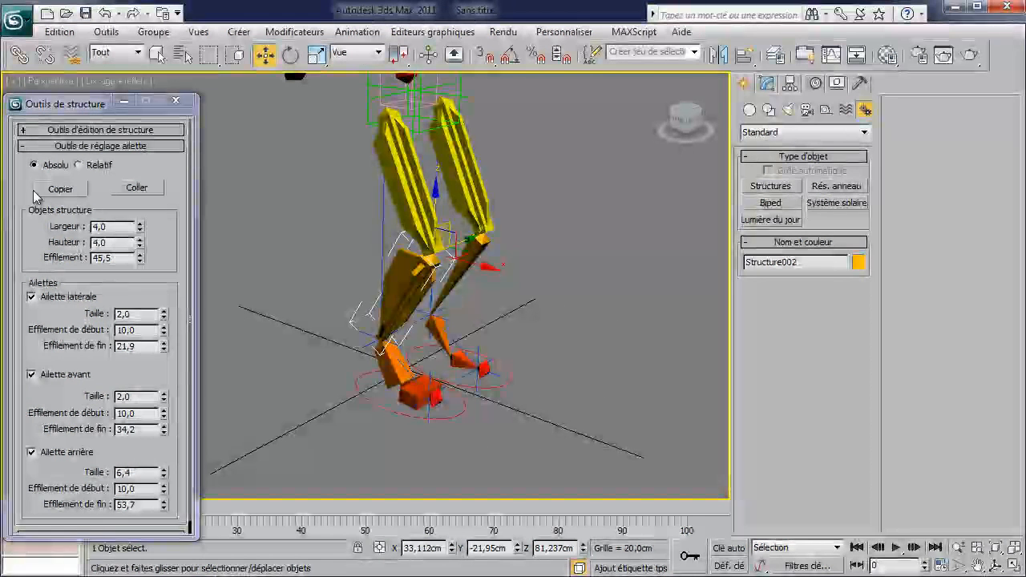
{"action": "left_click", "coordinate": [60, 188]}
{"action": "left_click", "coordinate": [455, 277]}
{"action": "left_click", "coordinate": [136, 188]}
Copy the left-hand foot bone's settings and paste them onto the matching bone of the right-hand foot.
{"action": "left_click", "coordinate": [389, 360]}
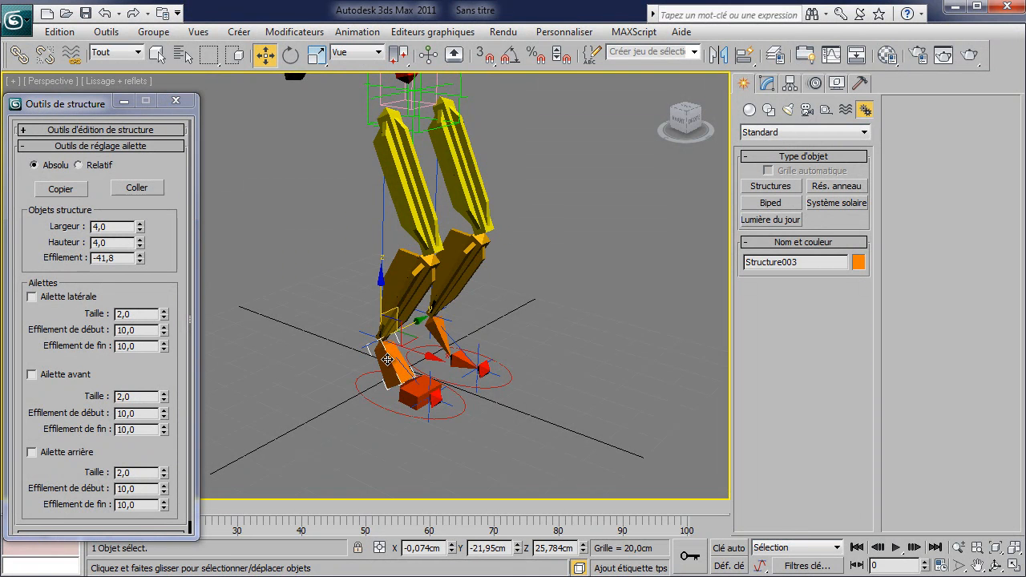
{"action": "left_click", "coordinate": [60, 188]}
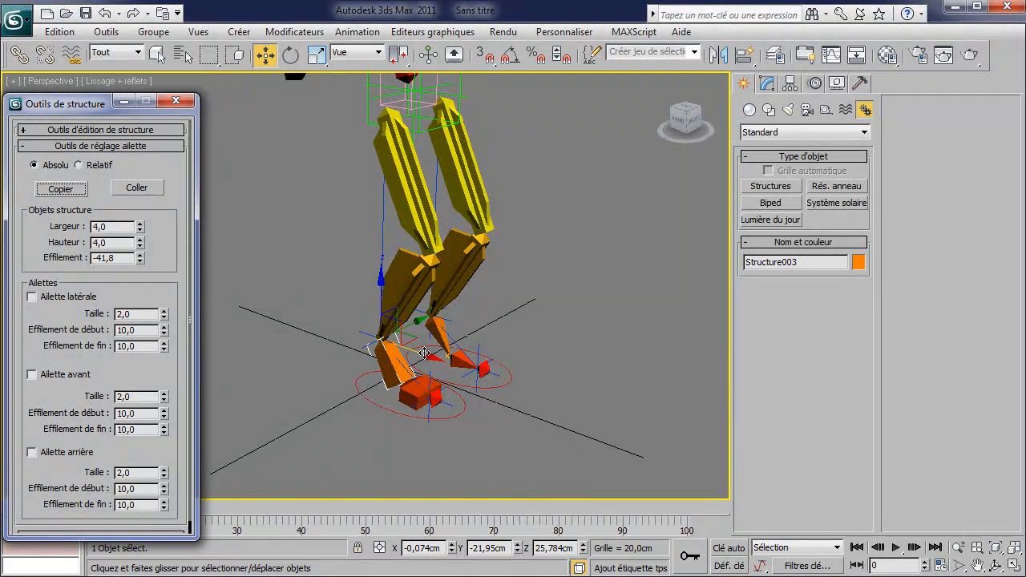
{"action": "left_click", "coordinate": [432, 331]}
Copy the left-hand toe bone's settings and paste them onto the matching toe bone of the right-hand foot.
{"action": "left_click", "coordinate": [411, 397]}
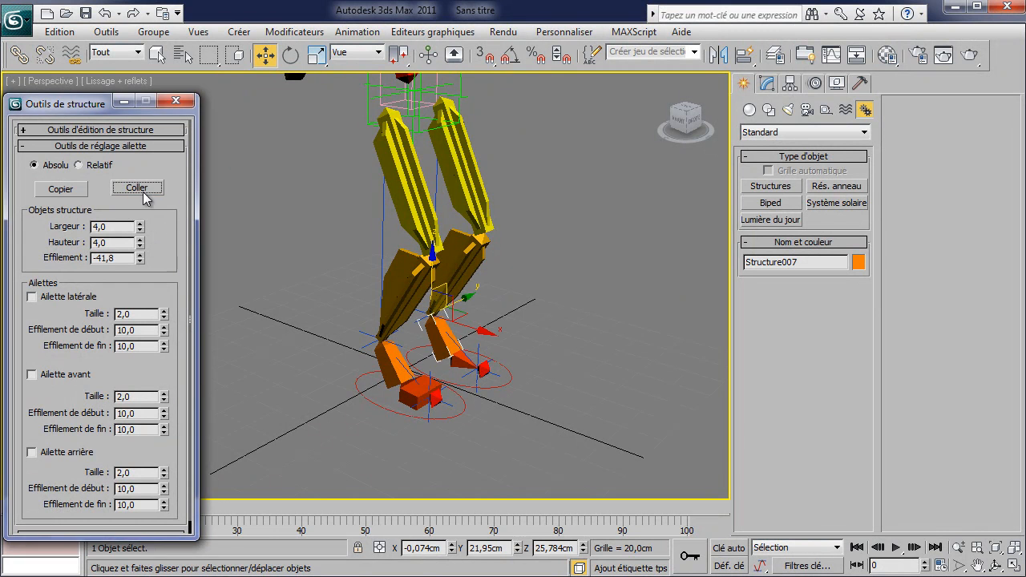
{"action": "left_click", "coordinate": [76, 191]}
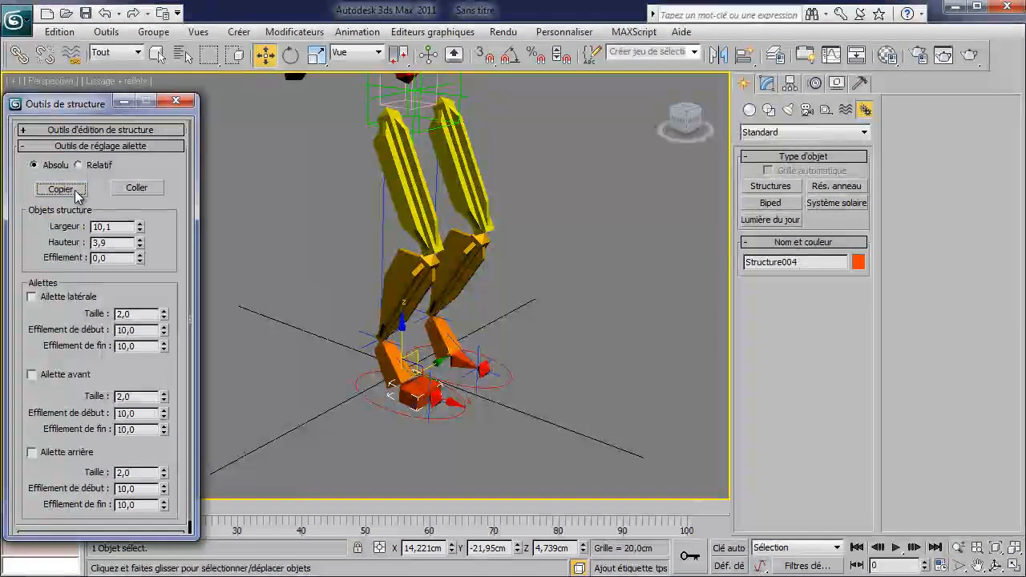
{"action": "left_click", "coordinate": [464, 364]}
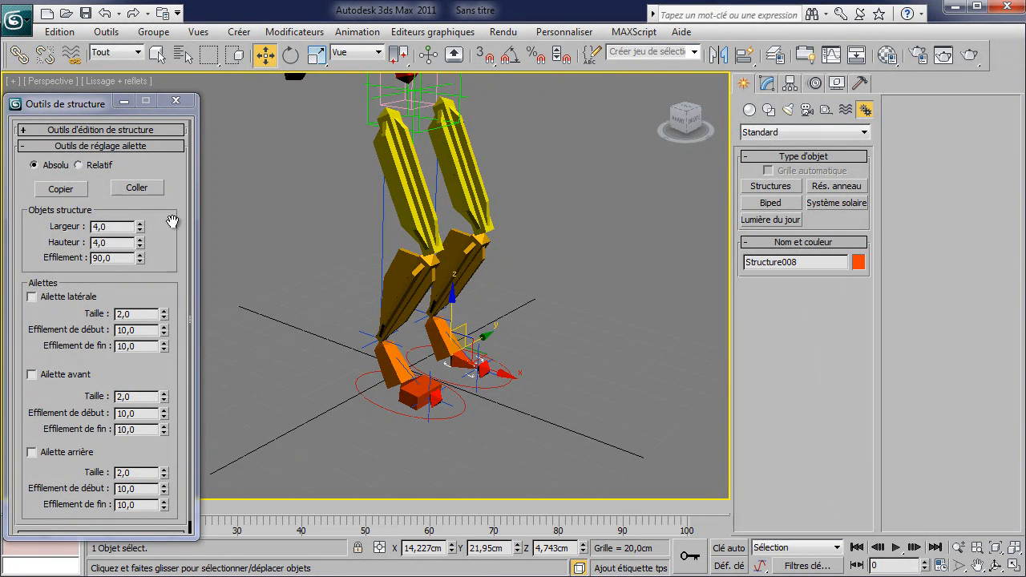
{"action": "left_click", "coordinate": [136, 190]}
{"action": "left_click", "coordinate": [574, 357]}
{"action": "middle_click_drag", "start_coordinate": [526, 298], "coordinate": [536, 318]}
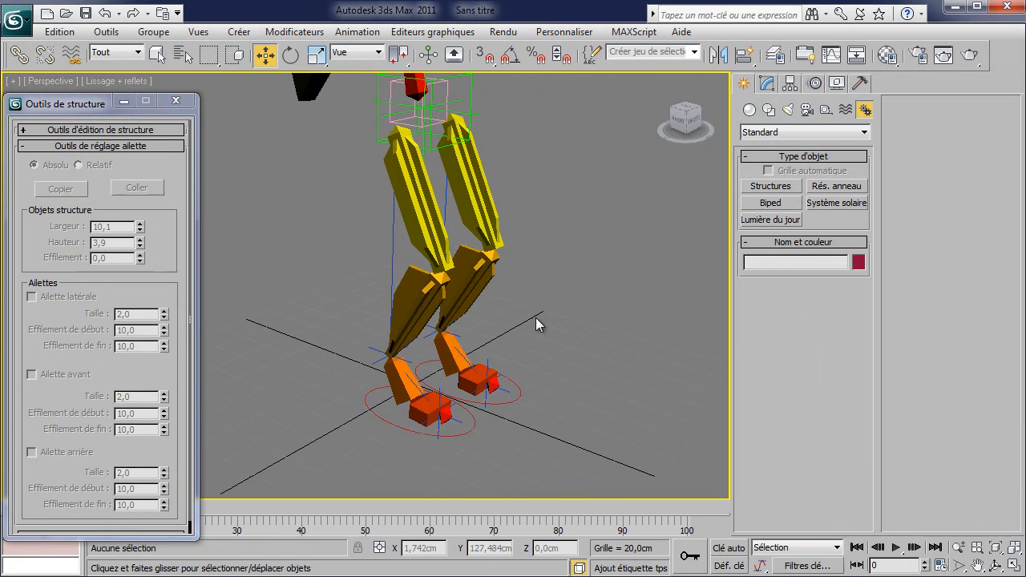
Select the head bone at the top of the skeleton.
{"action": "scroll", "coordinate": [536, 318], "scroll_direction": "down", "scroll_amount": 3}
{"action": "middle_click_drag", "start_coordinate": [465, 197], "coordinate": [459, 255]}
{"action": "middle_click_drag", "start_coordinate": [429, 122], "coordinate": [412, 187]}
{"action": "scroll", "coordinate": [412, 186], "scroll_direction": "down", "scroll_amount": 4}
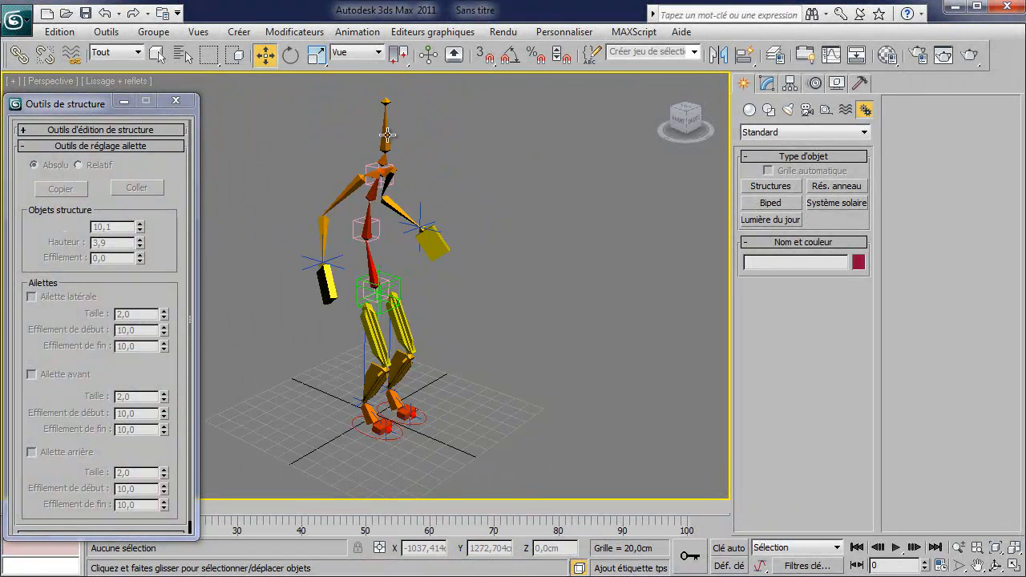
{"action": "left_click", "coordinate": [383, 138]}
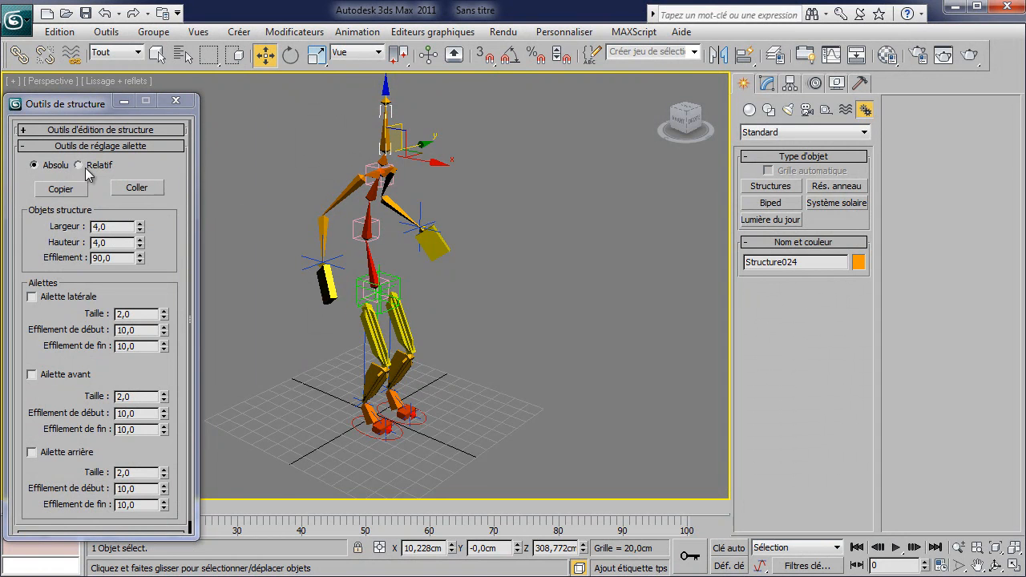
{"action": "left_click", "coordinate": [59, 300]}
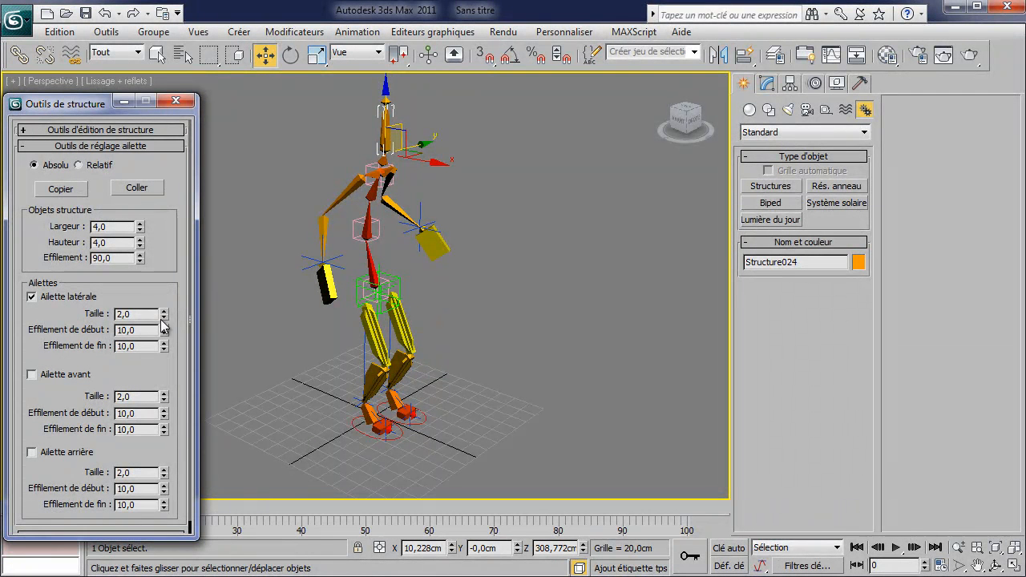
{"action": "left_click_drag", "start_coordinate": [166, 315], "coordinate": [156, 209]}
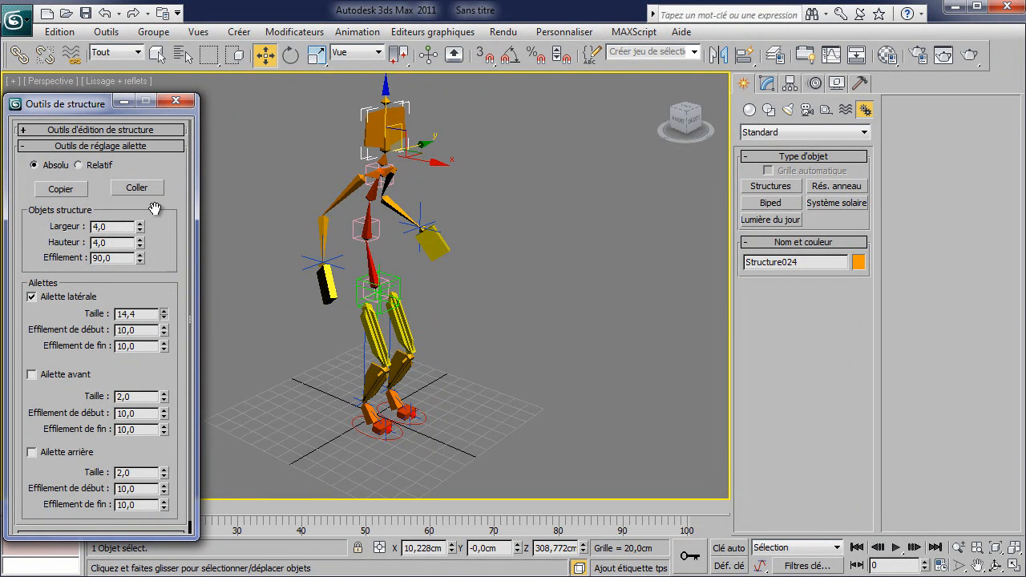
{"action": "left_click", "coordinate": [60, 301]}
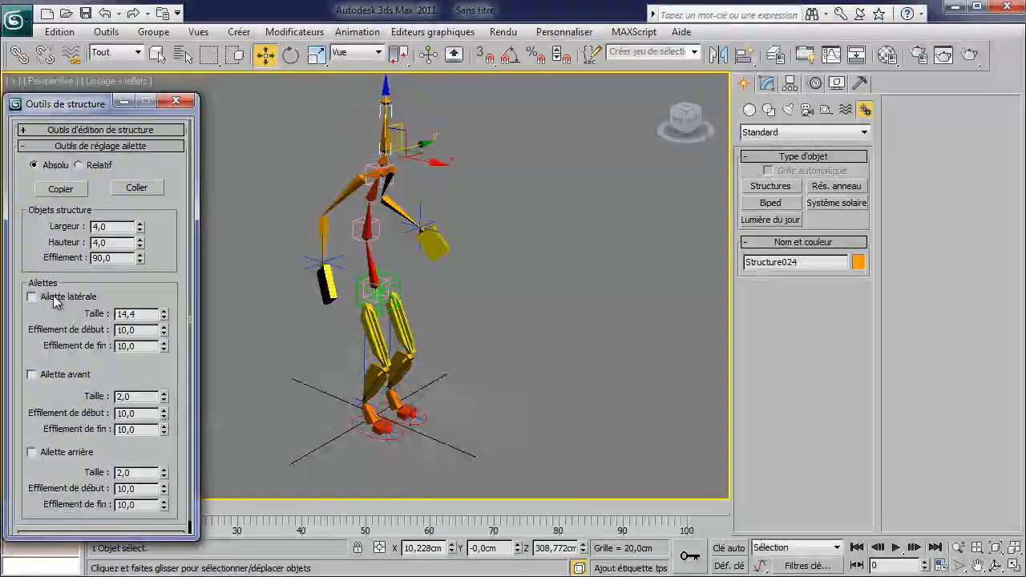
Set the head bone's width to 17.6, its height to 16.6 and its taper to 35.8.
{"action": "left_click_drag", "start_coordinate": [140, 227], "coordinate": [144, 116]}
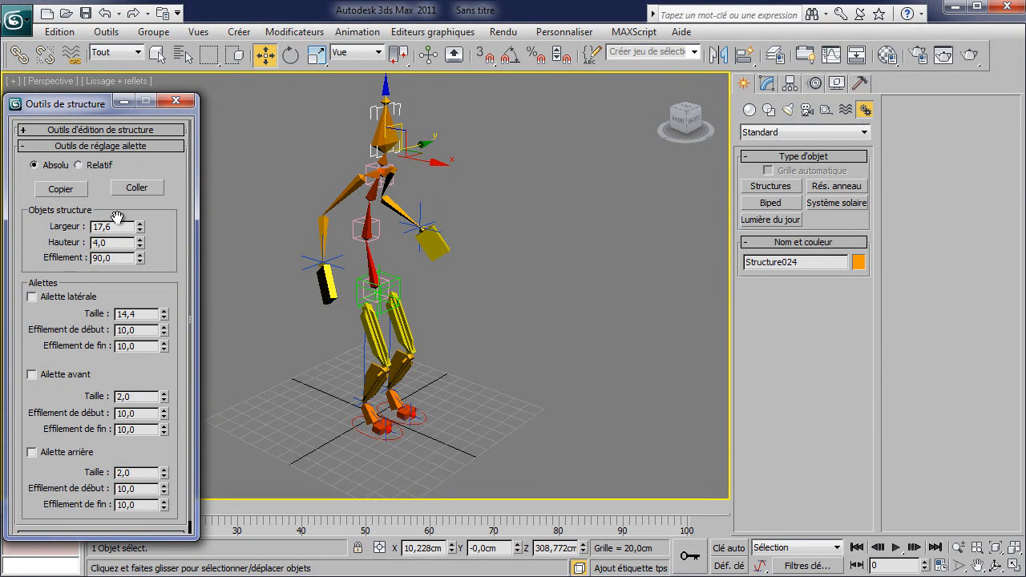
{"action": "left_click", "coordinate": [122, 257]}
{"action": "type", "text": "0"}
{"action": "key", "text": "Return"}
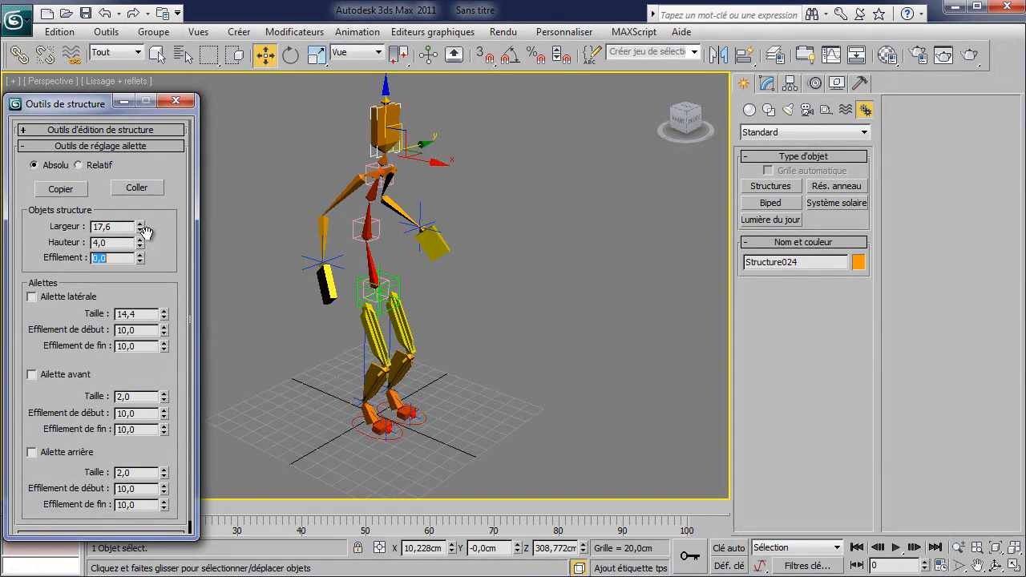
{"action": "left_click_drag", "start_coordinate": [139, 241], "coordinate": [124, 102]}
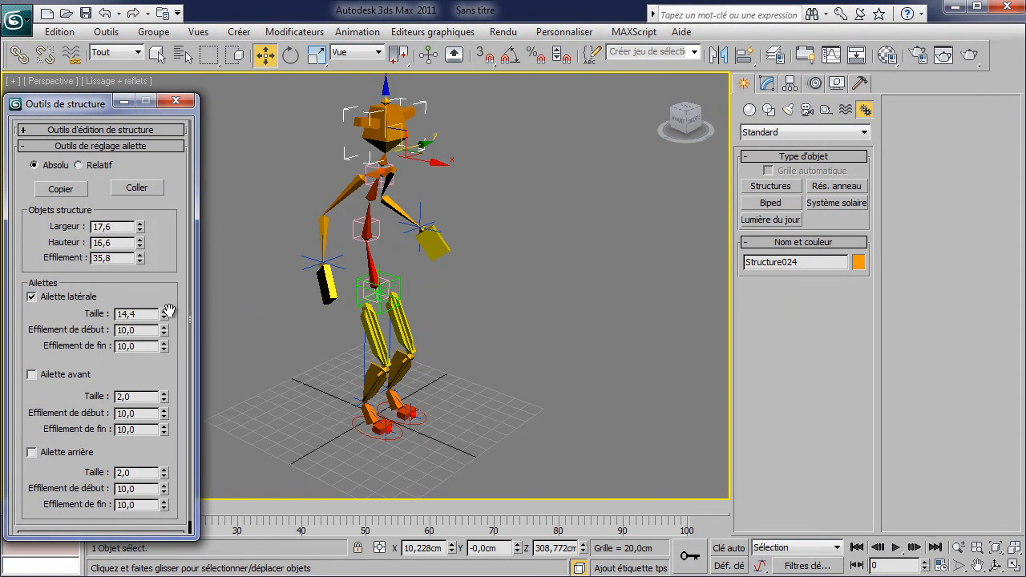
Enable the head bone's side fins with a size of 1.9, then deselect the bone.
{"action": "left_click_drag", "start_coordinate": [164, 316], "coordinate": [169, 403]}
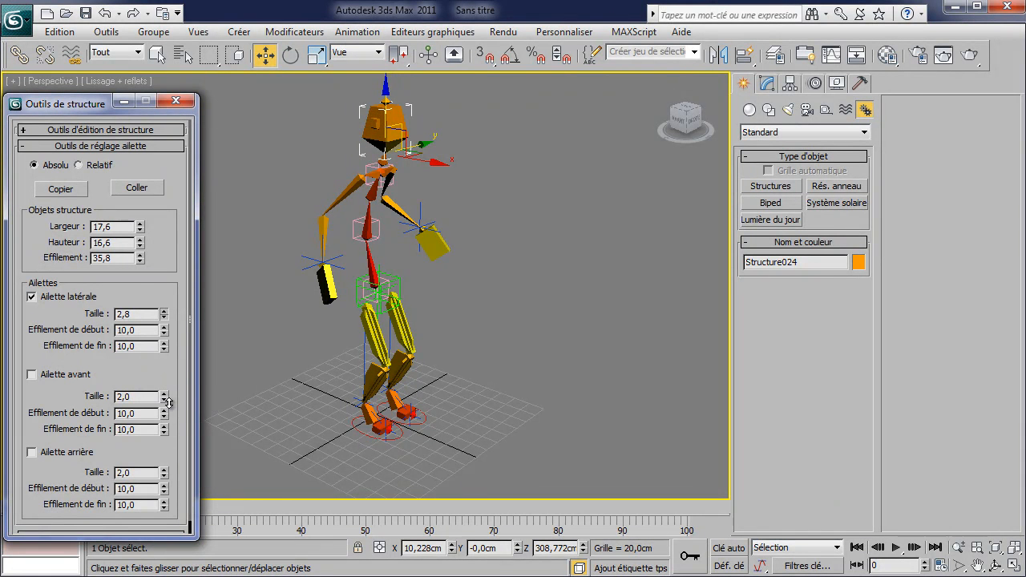
{"action": "mouse_move", "coordinate": [440, 244]}
{"action": "middle_mouse_down"}
{"action": "mouse_move", "coordinate": [473, 267]}
{"action": "mouse_move", "coordinate": [431, 229]}
{"action": "mouse_move", "coordinate": [443, 243]}
{"action": "middle_mouse_up"}
{"action": "left_click", "coordinate": [534, 352]}
{"action": "middle_click_drag", "start_coordinate": [533, 311], "coordinate": [502, 272]}
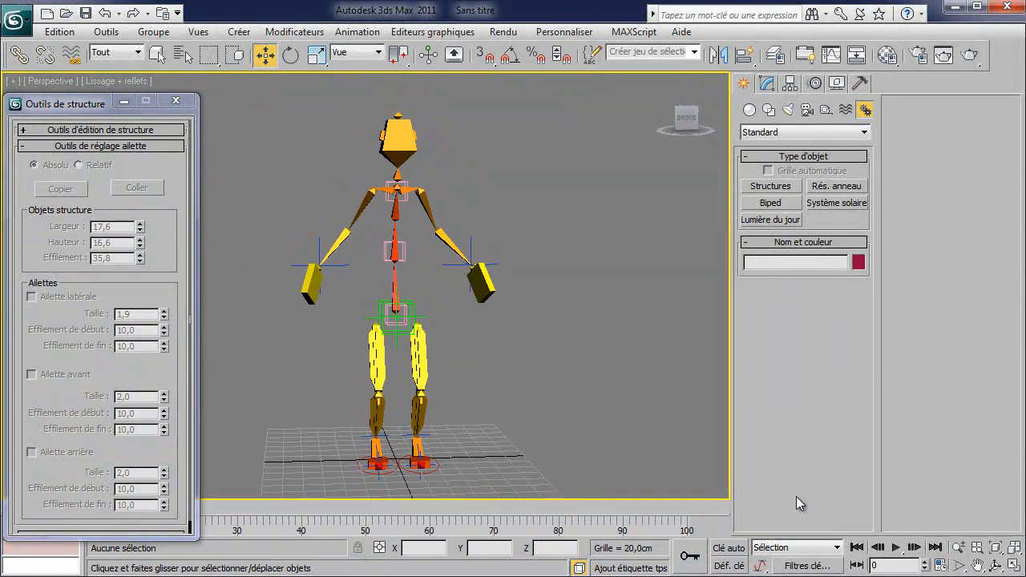